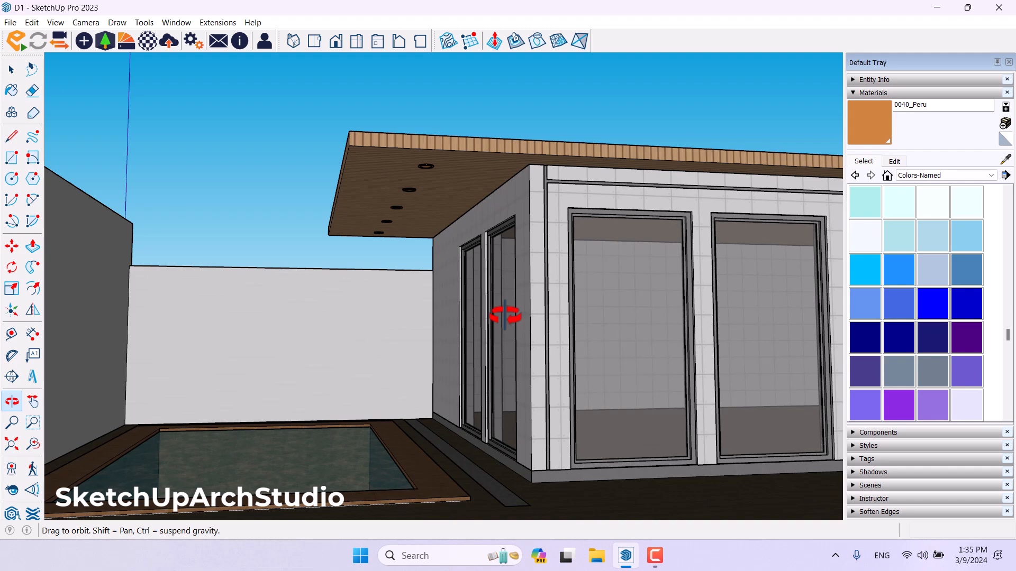
- Examine the pool house's exterior, roof overhang and pool from several angles
middle_drag(505, 315, 483, 316)
scroll(445, 292, down, 6)
scroll(460, 344, up, 5)
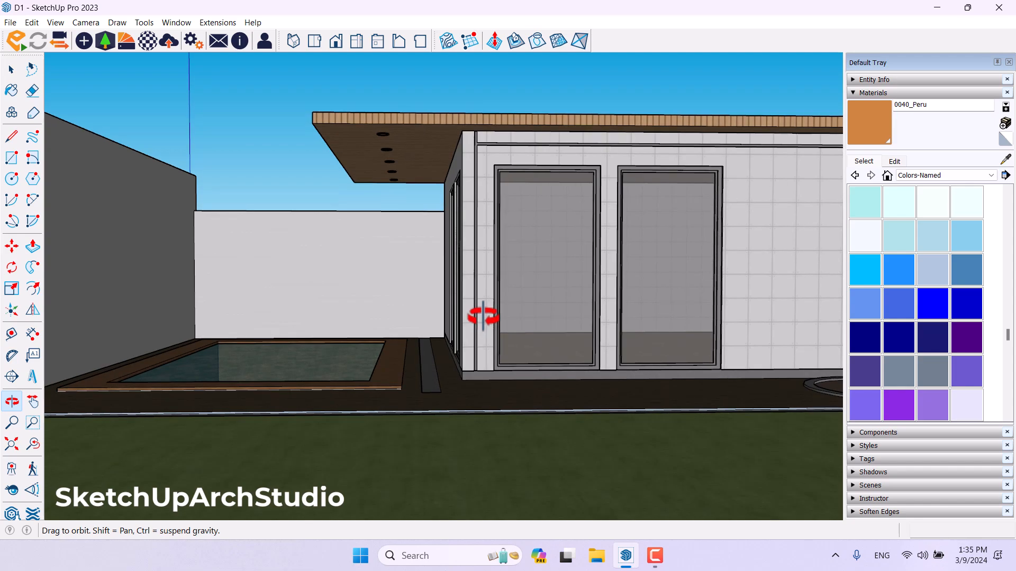
scroll(356, 333, down, 5)
middle_drag(359, 335, 535, 404)
scroll(544, 288, up, 5)
scroll(548, 298, up, 3)
middle_drag(548, 298, 237, 398)
scroll(553, 288, down, 8)
middle_drag(447, 333, 454, 230)
scroll(466, 238, up, 4)
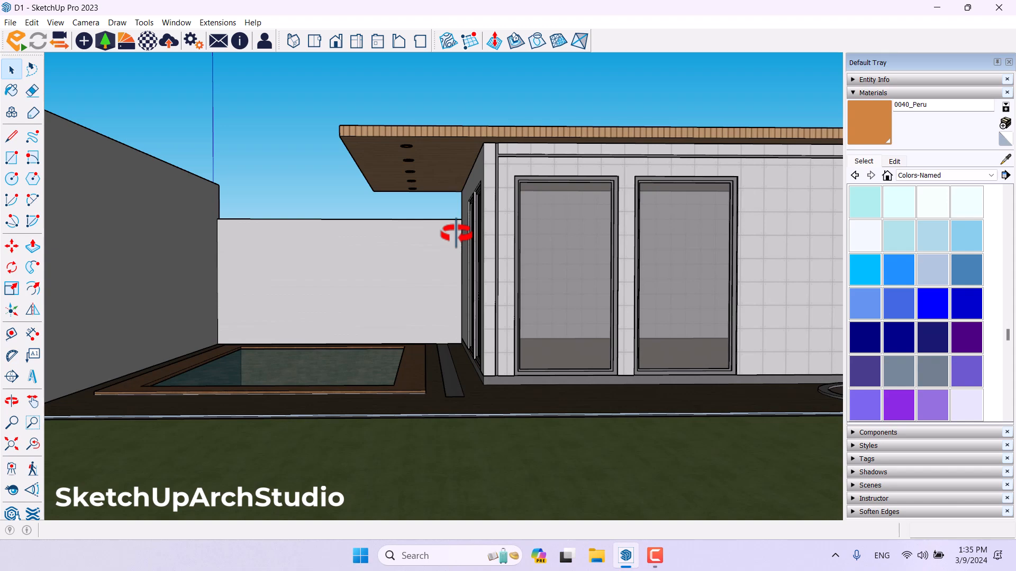
scroll(410, 164, up, 5)
middle_drag(420, 280, 460, 198)
scroll(426, 313, down, 5)
middle_drag(398, 416, 379, 555)
scroll(410, 325, down, 5)
middle_drag(447, 394, 487, 410)
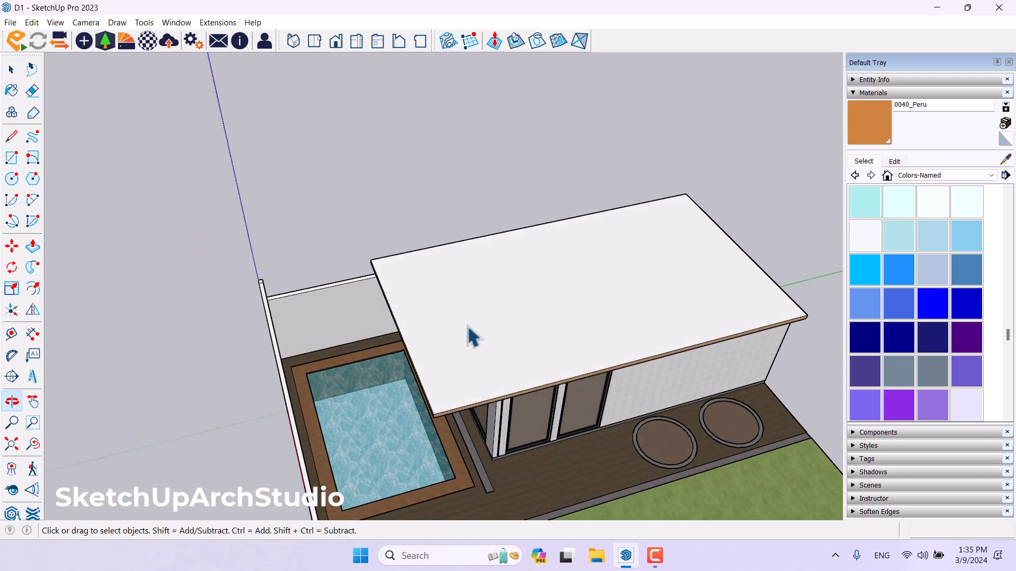
- Examine the terrace deck, the lawn and the recessed ceiling fixtures beneath the roof overhang
scroll(427, 259, down, 3)
scroll(541, 348, up, 3)
scroll(545, 358, up, 3)
click(815, 312)
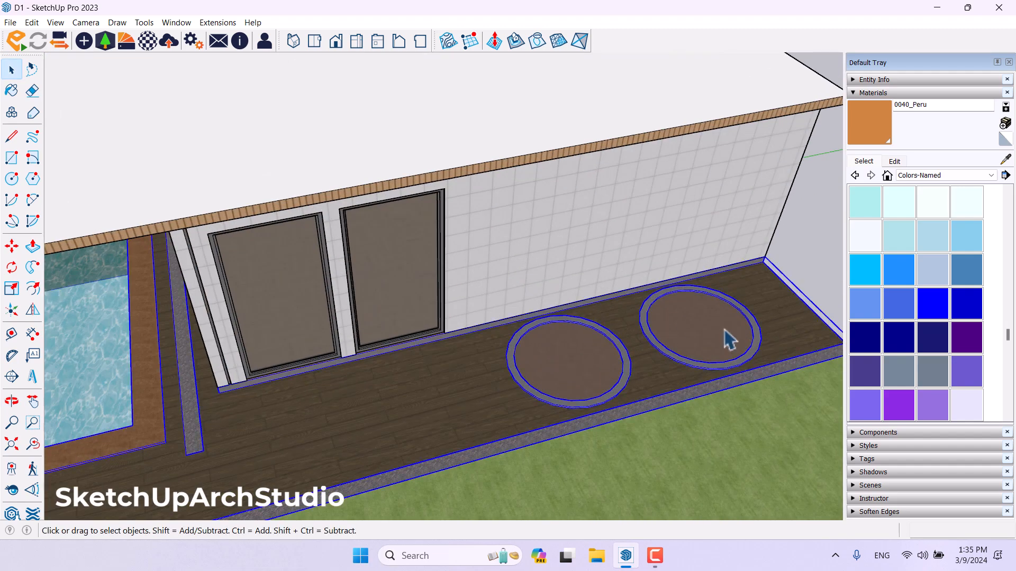
scroll(579, 359, down, 5)
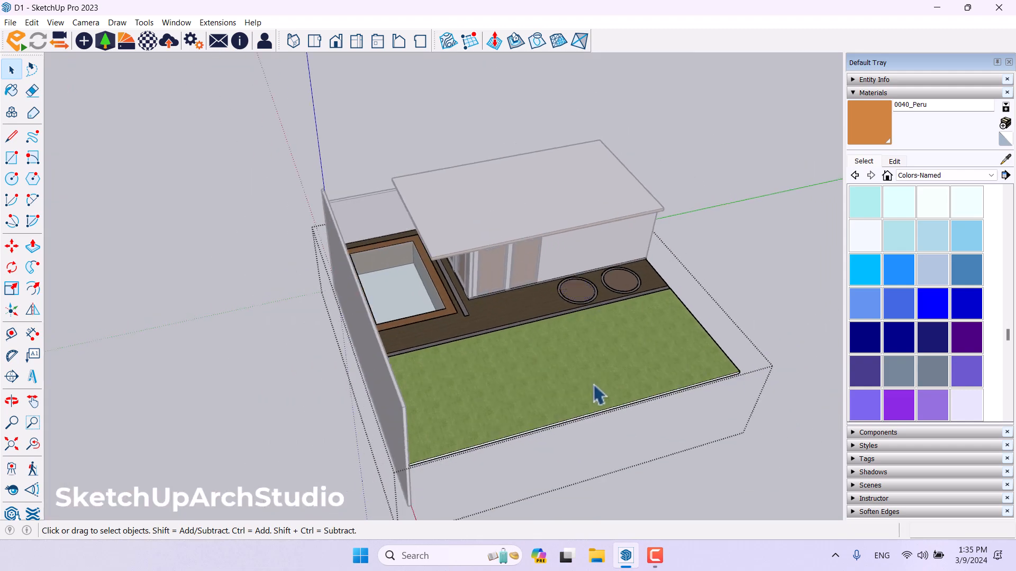
scroll(569, 350, up, 5)
scroll(557, 344, down, 3)
click(556, 343)
middle_drag(556, 344, 433, 209)
scroll(370, 248, up, 5)
scroll(344, 212, down, 5)
scroll(454, 272, down, 3)
scroll(445, 249, up, 5)
scroll(437, 206, up, 2)
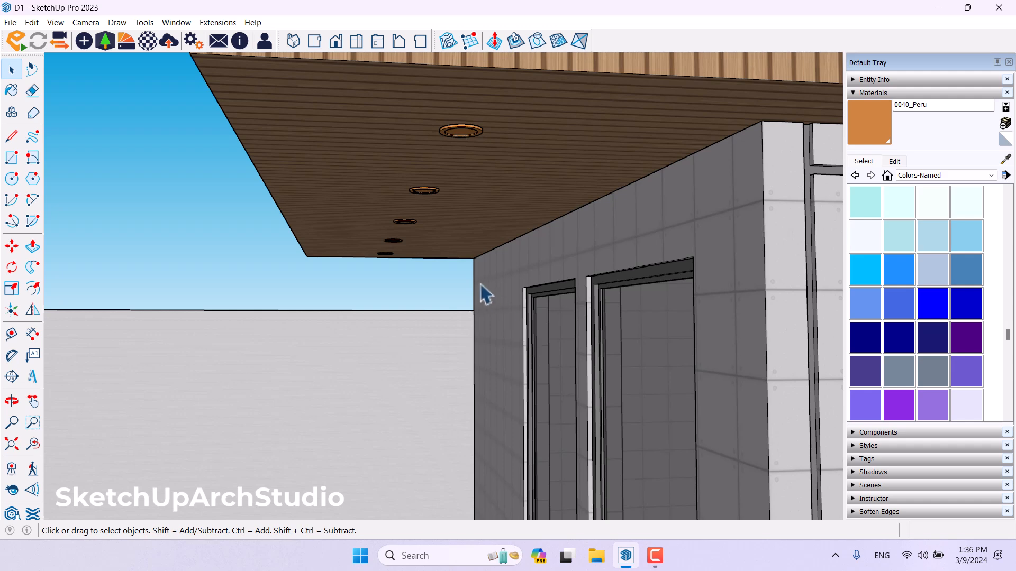
- Place an Enscape spot light near the top of the building's front corner, aimed straight down, and close the Enscape Objects window
click(84, 40)
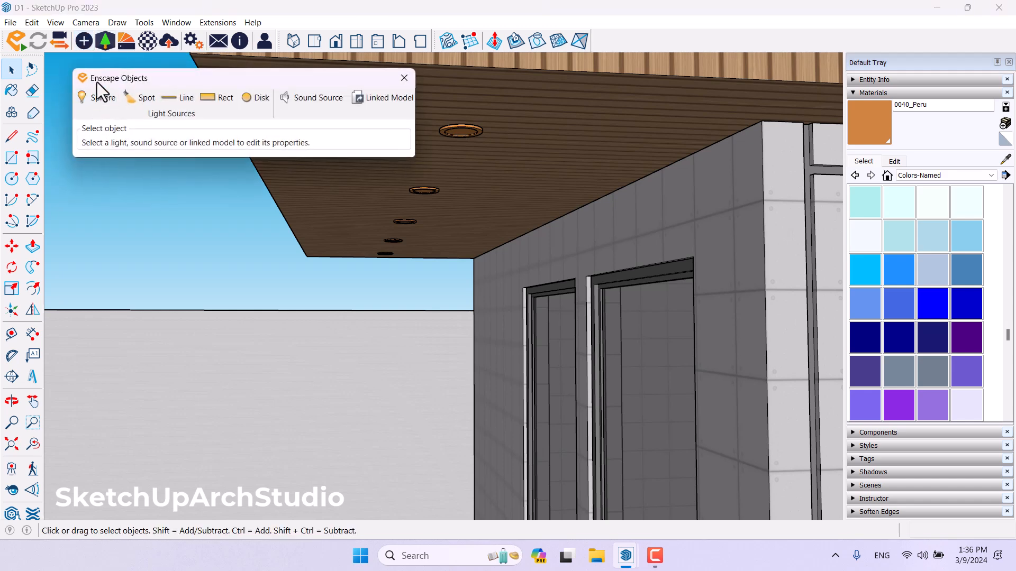
drag(97, 80, 112, 200)
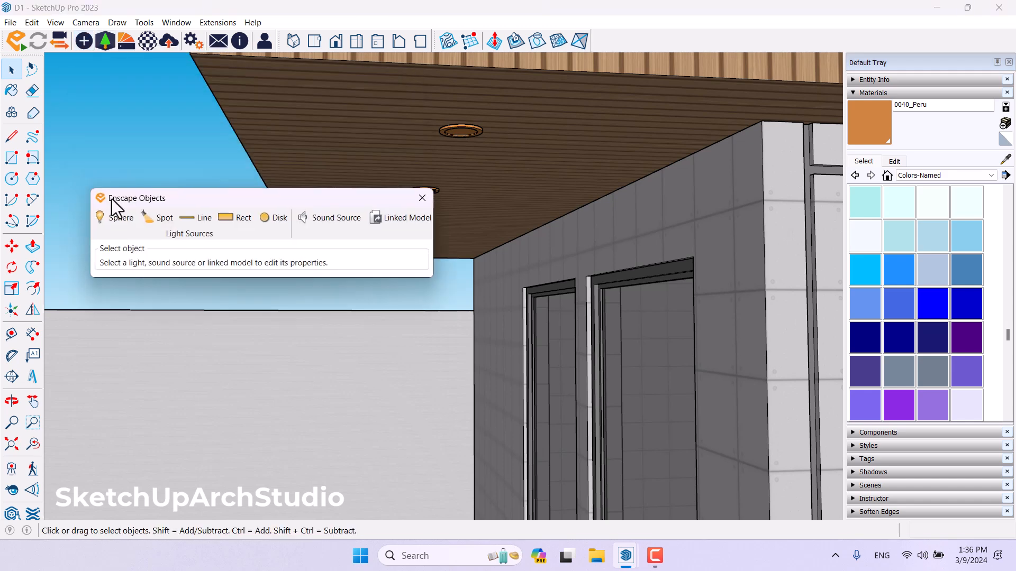
click(154, 218)
scroll(171, 271, up, 5)
middle_drag(262, 385, 381, 390)
middle_drag(572, 272, 567, 404)
click(572, 331)
click(570, 216)
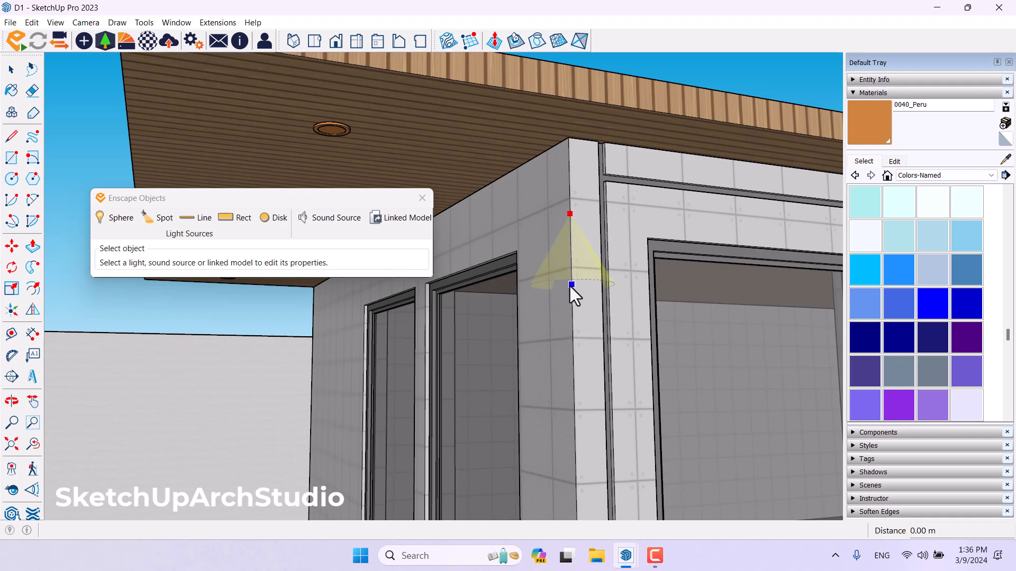
click(571, 258)
scroll(522, 245, down, 5)
middle_drag(523, 244, 503, 261)
scroll(524, 253, up, 5)
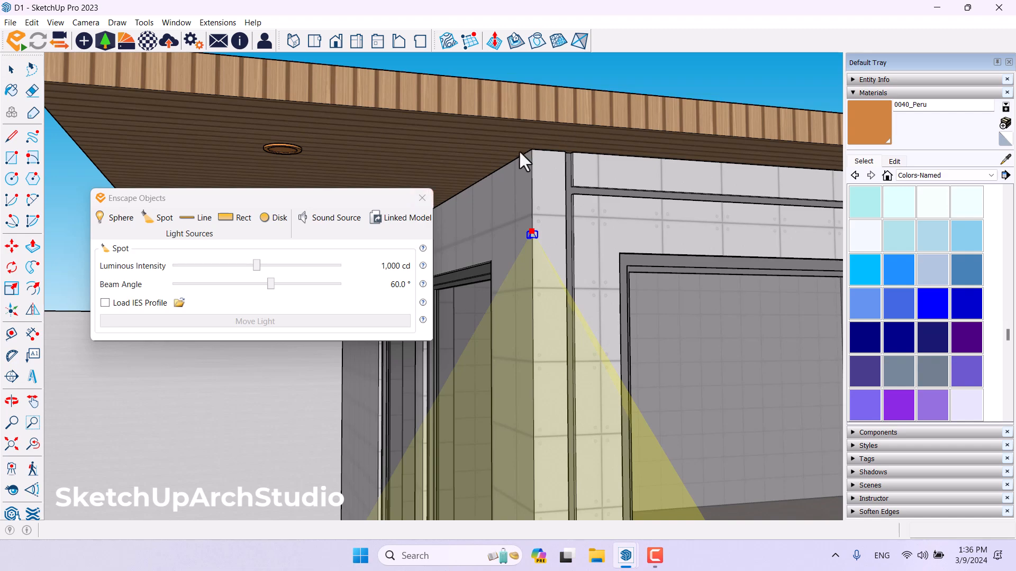
click(424, 197)
scroll(474, 202, down, 3)
middle_drag(475, 202, 462, 167)
scroll(450, 196, down, 5)
scroll(450, 198, down, 3)
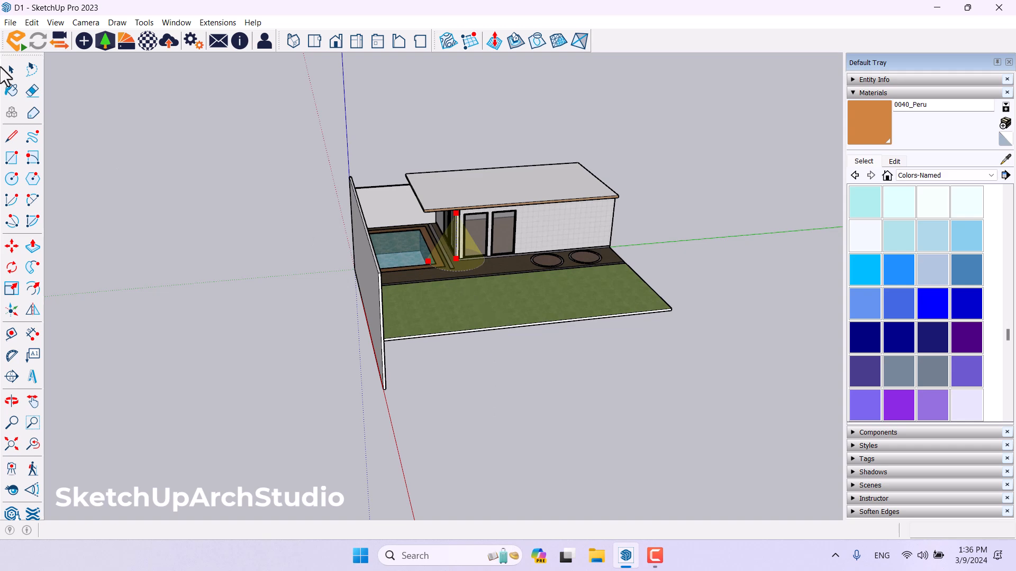
click(625, 557)
click(625, 557)
scroll(465, 306, up, 5)
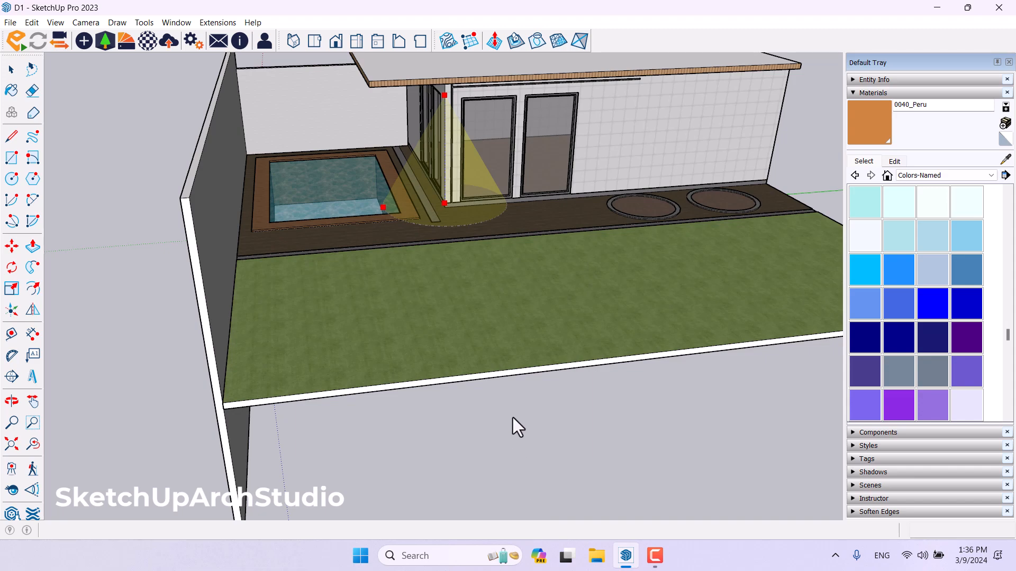
- Scale the entire model uniformly by 0.50
key(space)
scroll(554, 304, down, 4)
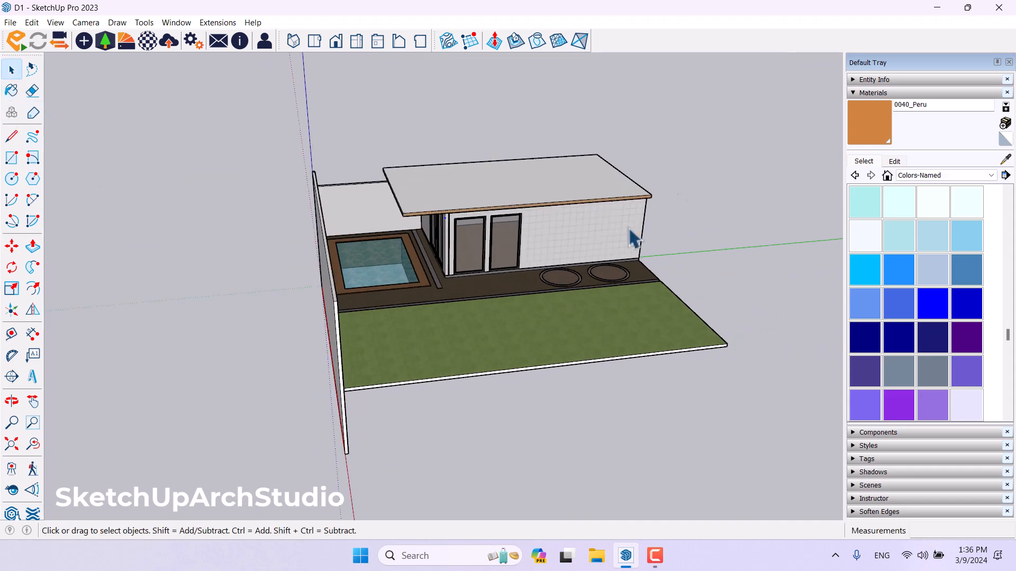
key(ctrl+a)
scroll(397, 229, up, 8)
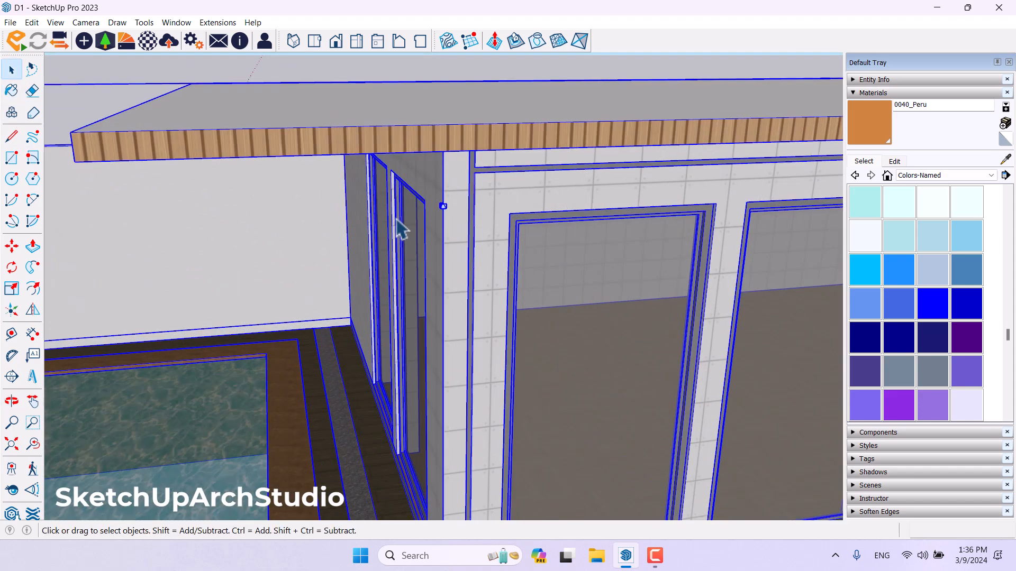
scroll(454, 233, down, 10)
middle_drag(453, 244, 465, 259)
click(11, 288)
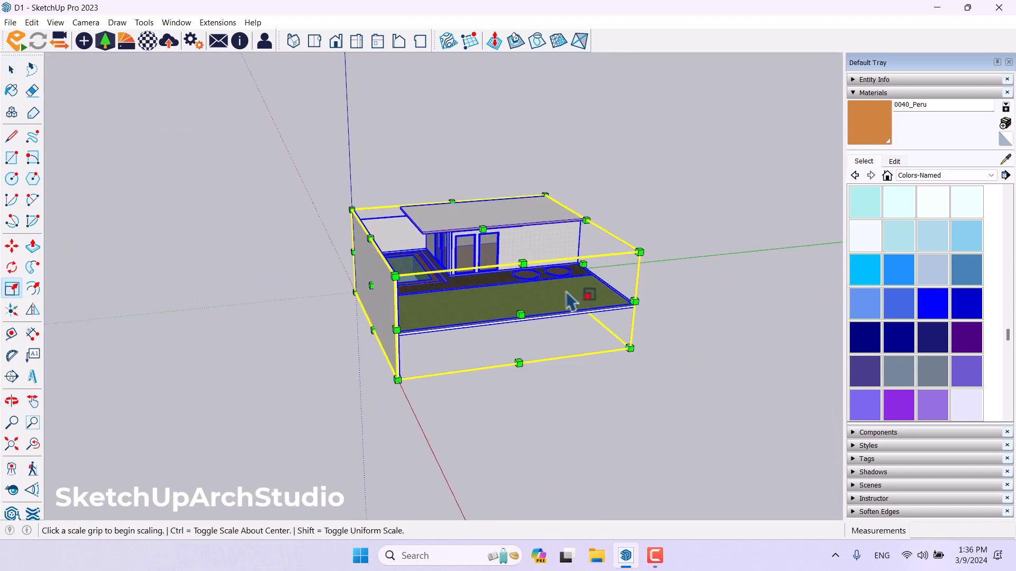
click(638, 254)
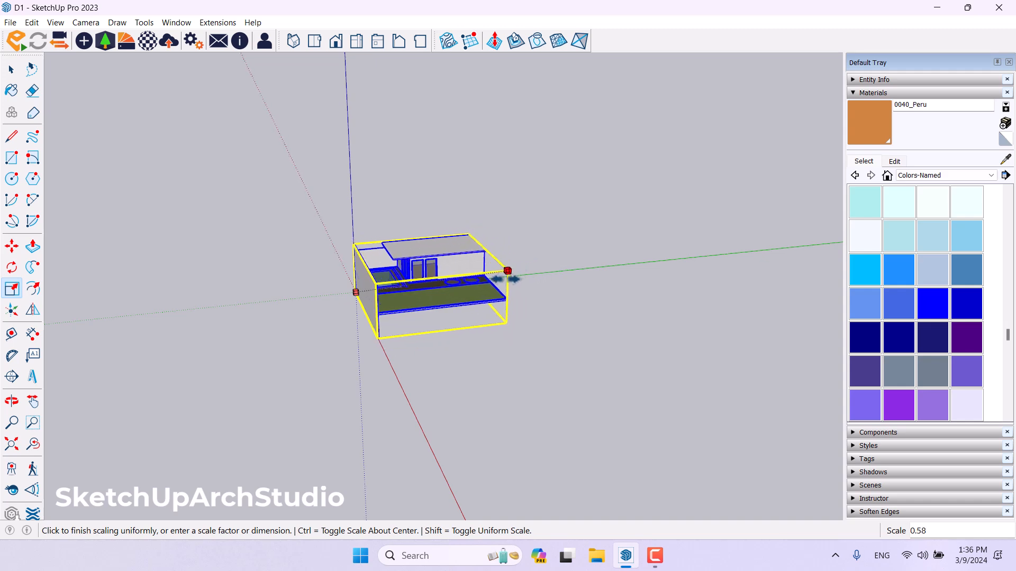
click(482, 284)
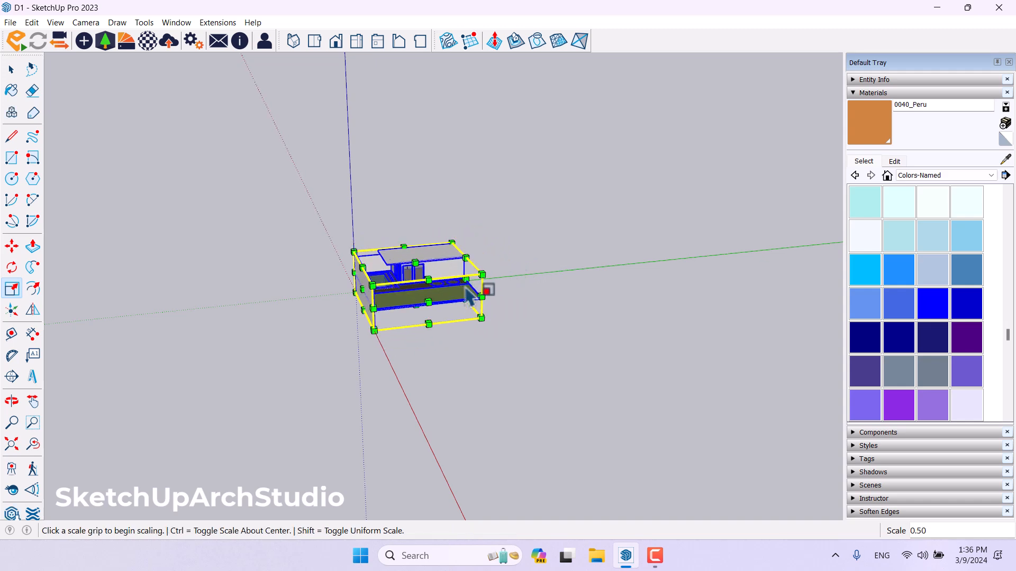
- Move the spot light onto the first recessed ceiling fixture at the front of the roof overhang
scroll(494, 287, up, 5)
key(space)
click(566, 183)
scroll(579, 156, up, 8)
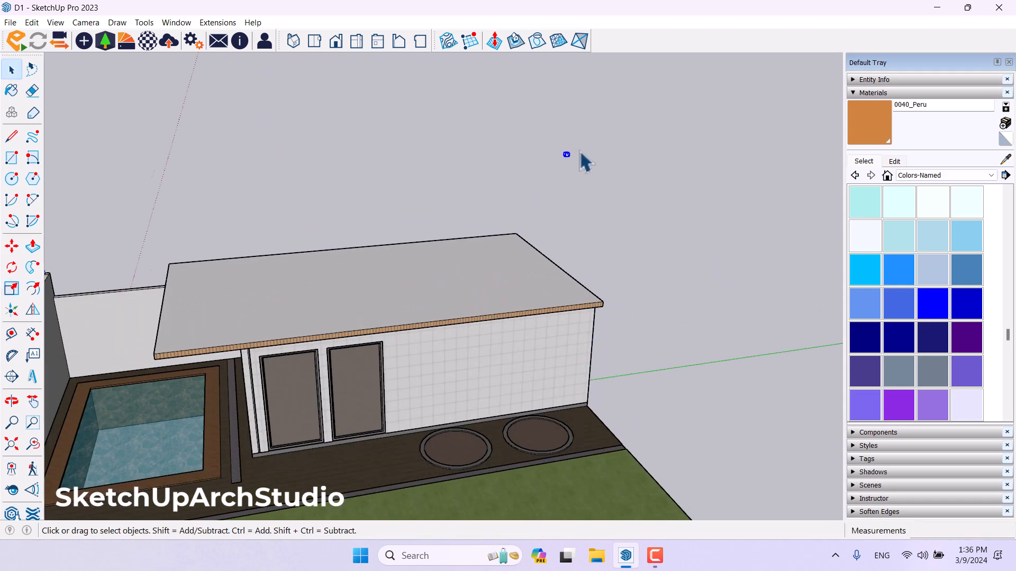
click(12, 246)
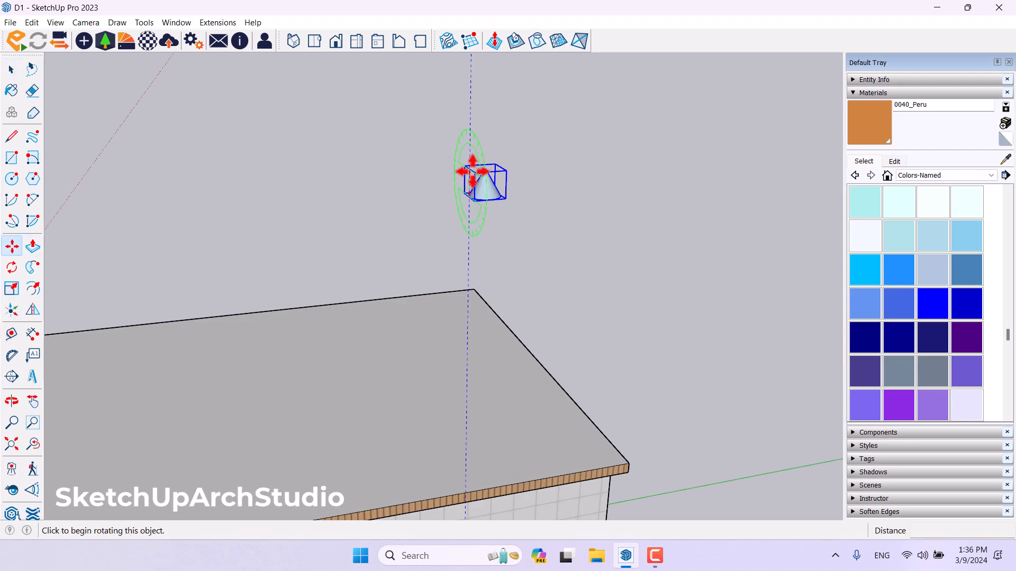
click(476, 177)
scroll(551, 310, down, 8)
middle_drag(584, 303, 562, 141)
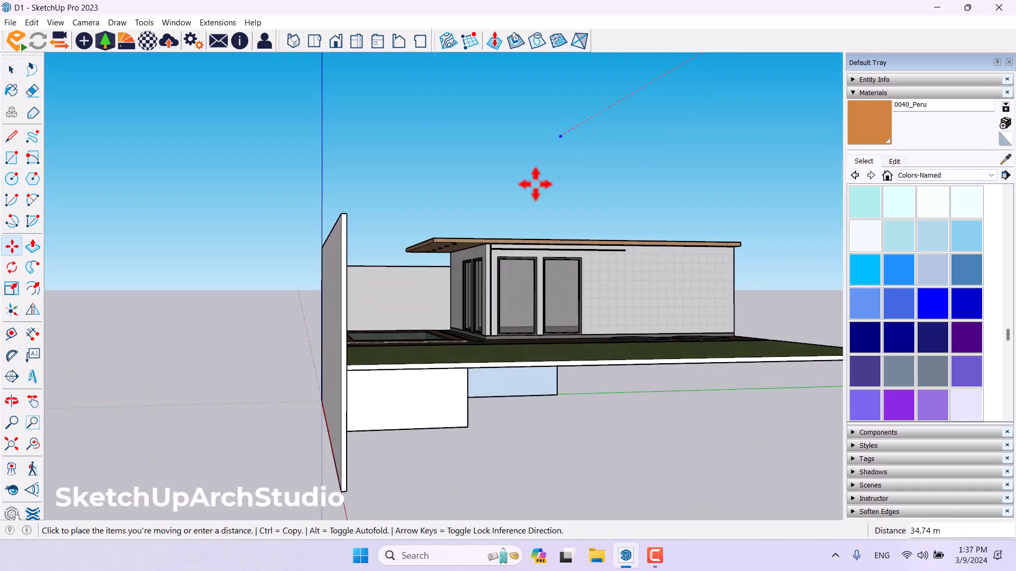
scroll(451, 256, up, 8)
mouse_move(451, 256)
shift+middle_down()
mouse_move(458, 380)
mouse_move(483, 241)
mouse_move(446, 226)
mouse_move(444, 250)
mouse_move(465, 250)
shift+middle_up()
scroll(483, 241, up, 3)
click(493, 216)
- Copy the spot light at 3.38 m spacing onto the other four recessed ceiling fixtures along the overhang
scroll(442, 236, down, 4)
scroll(465, 251, up, 2)
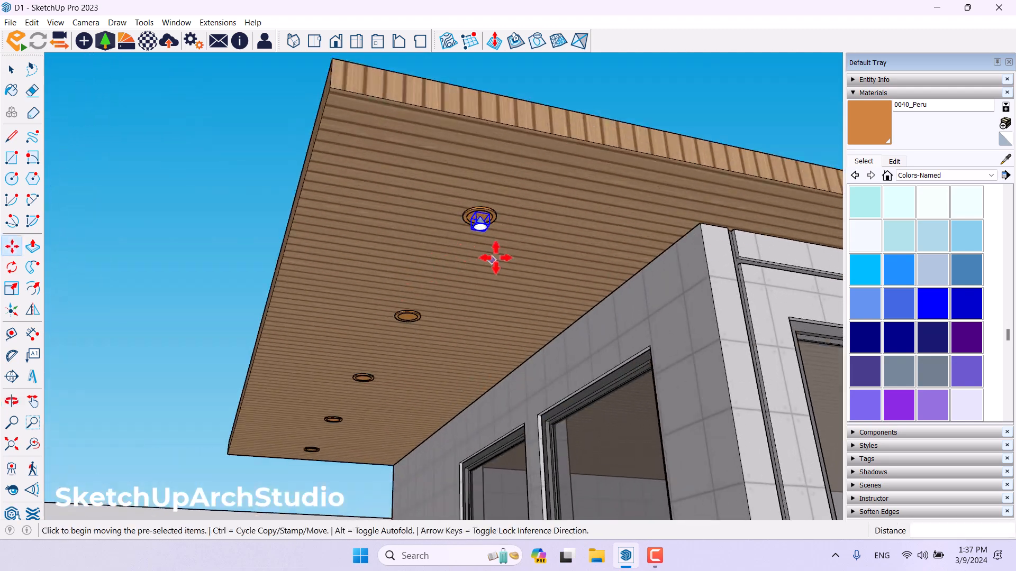
key(ctrl)
click(503, 250)
click(434, 339)
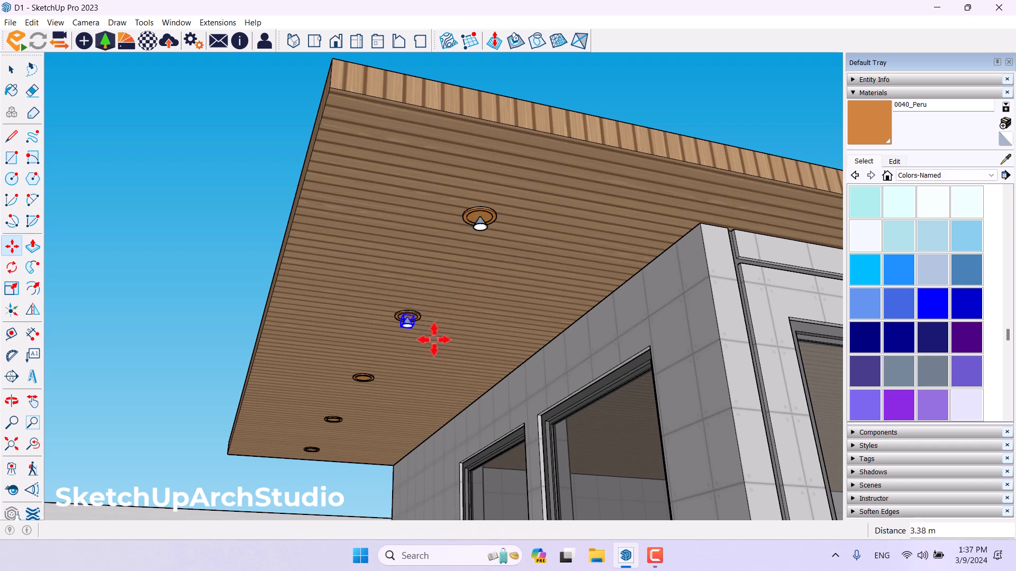
key(space)
- Open the first ceiling fixture for editing and paint its inner disc with the 0093_AliceBlue colour
mouse_move(434, 339)
middle_down()
mouse_move(423, 335)
mouse_move(440, 345)
middle_up()
scroll(454, 249, up, 5)
scroll(507, 223, up, 2)
double_click(508, 224)
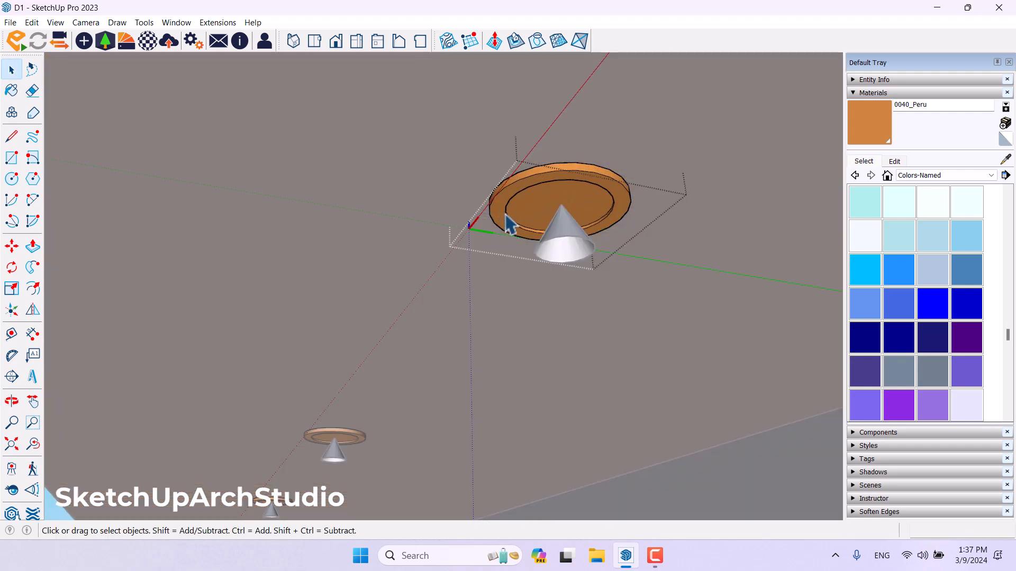
mouse_move(453, 347)
middle_down()
mouse_move(522, 218)
mouse_move(472, 306)
mouse_move(492, 296)
middle_up()
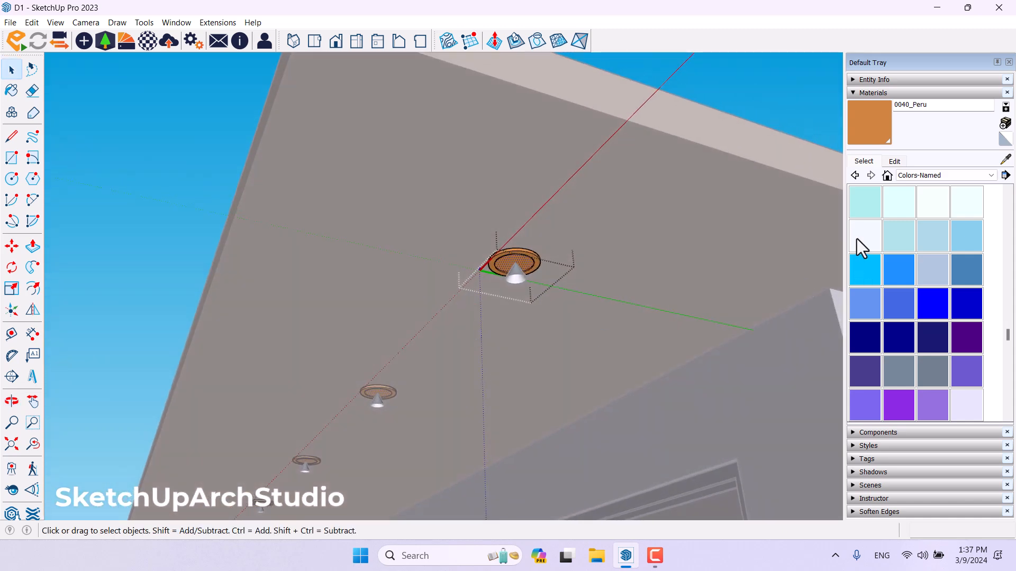
click(856, 239)
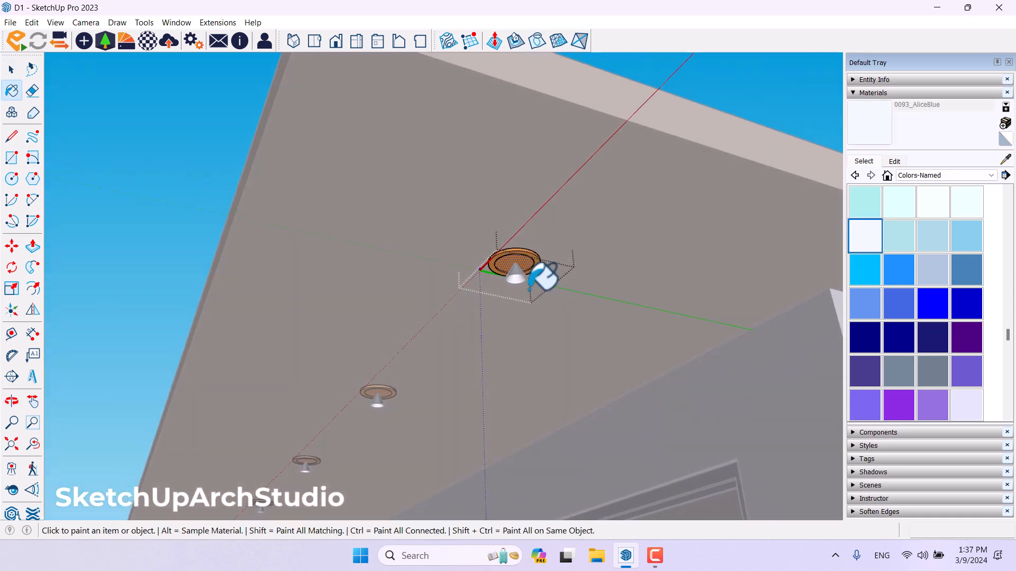
scroll(542, 281, up, 3)
click(527, 261)
mouse_move(537, 254)
middle_down()
mouse_move(358, 151)
mouse_move(453, 268)
mouse_move(559, 263)
mouse_move(420, 284)
middle_up()
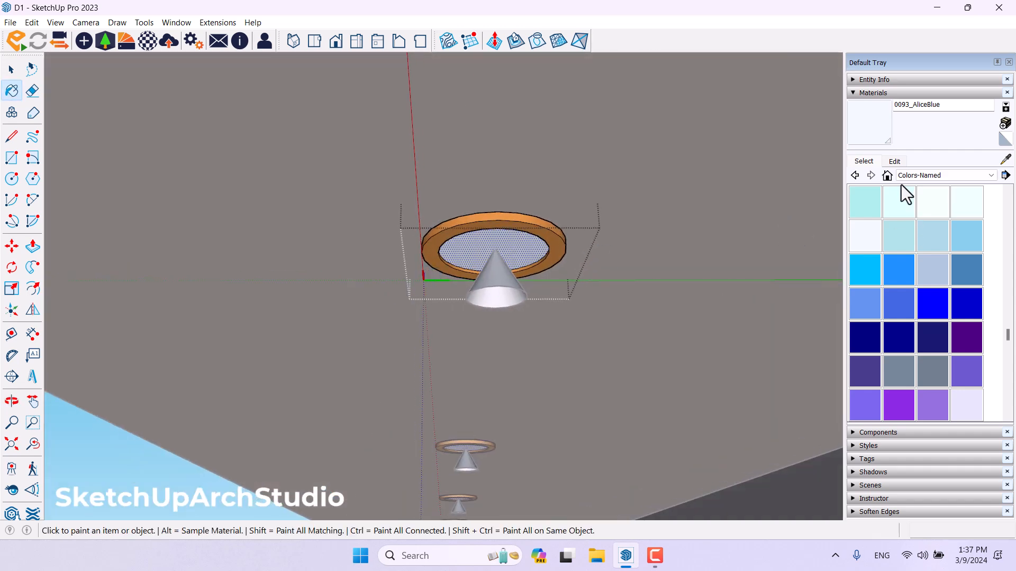
- Change the 0093_AliceBlue material to a warm yellow with RGB 242, 218, 145 and leave the fixture's editing mode
click(895, 161)
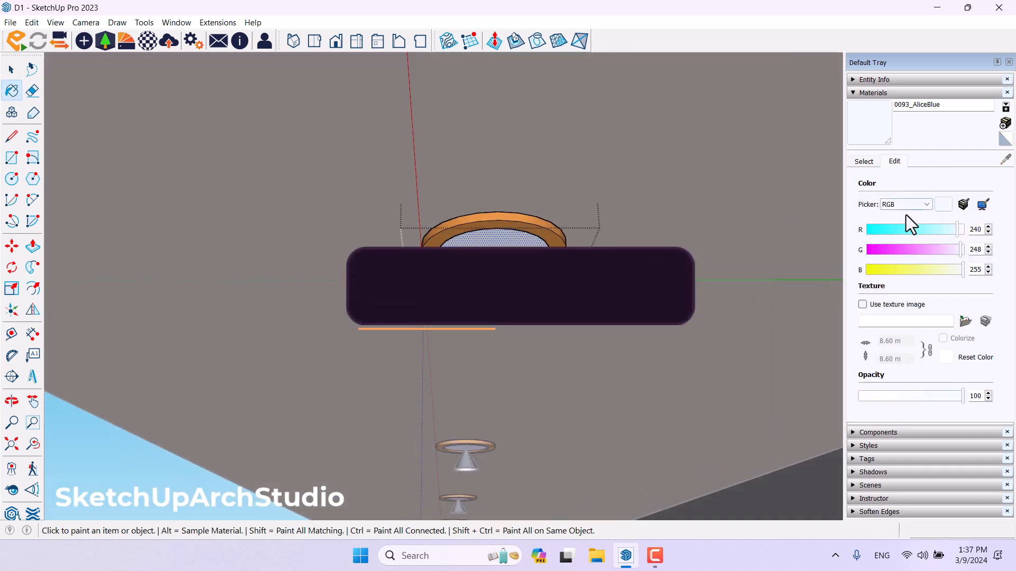
drag(957, 269, 922, 274)
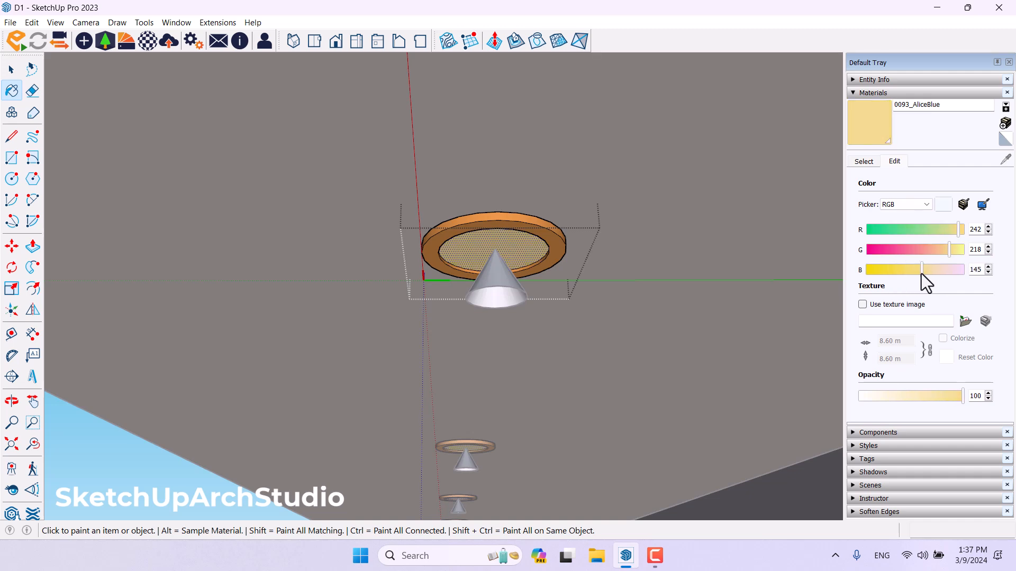
scroll(601, 270, down, 5)
scroll(586, 304, down, 3)
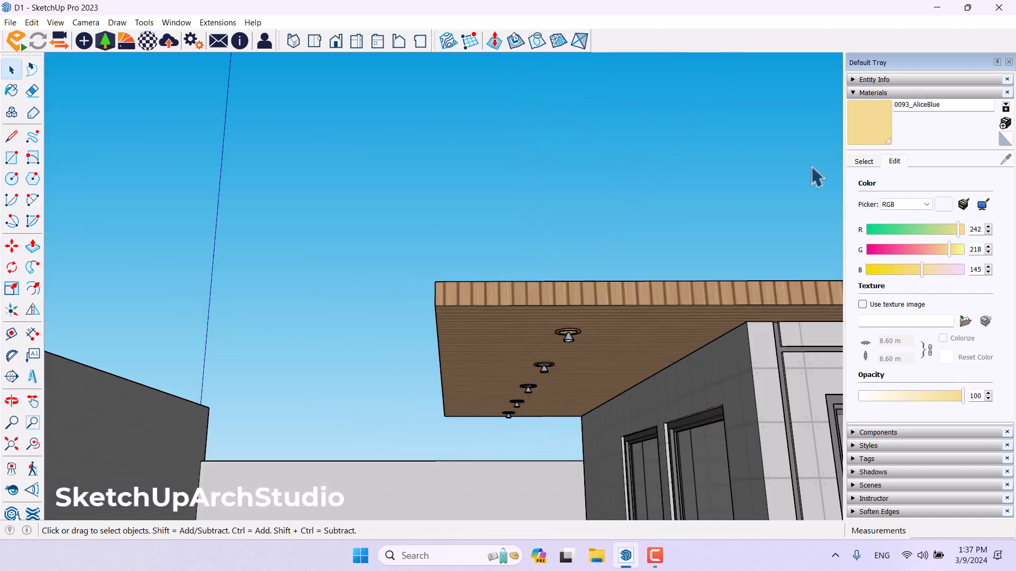
- Paint the first three spot lights under the overhang with the warm yellow 0093_AliceBlue material
scroll(598, 361, up, 5)
scroll(545, 333, up, 4)
click(524, 291)
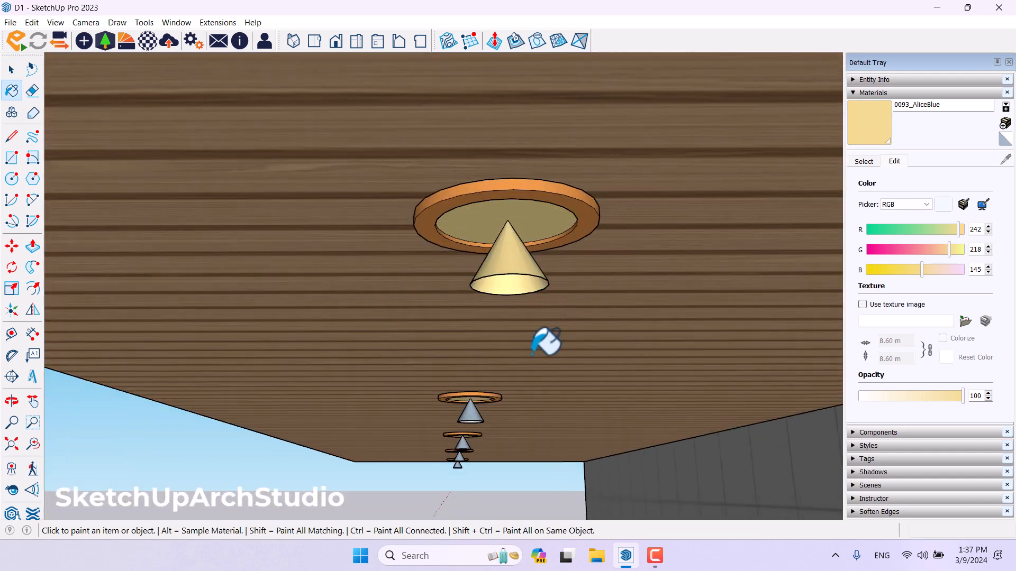
middle_drag(535, 302, 534, 333)
key(space)
click(469, 443)
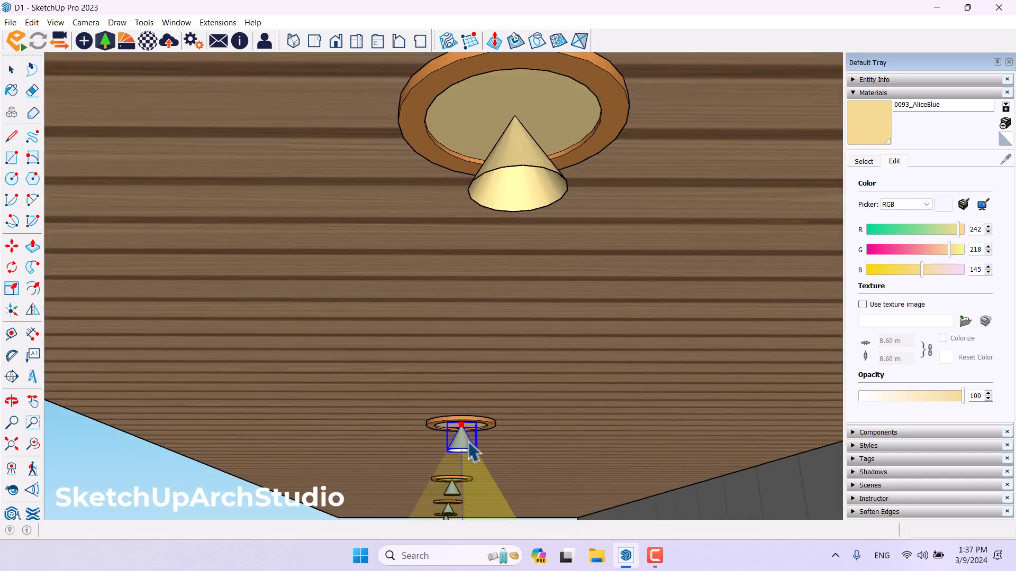
click(867, 127)
mouse_move(609, 275)
middle_down()
mouse_move(630, 310)
mouse_move(585, 291)
middle_up()
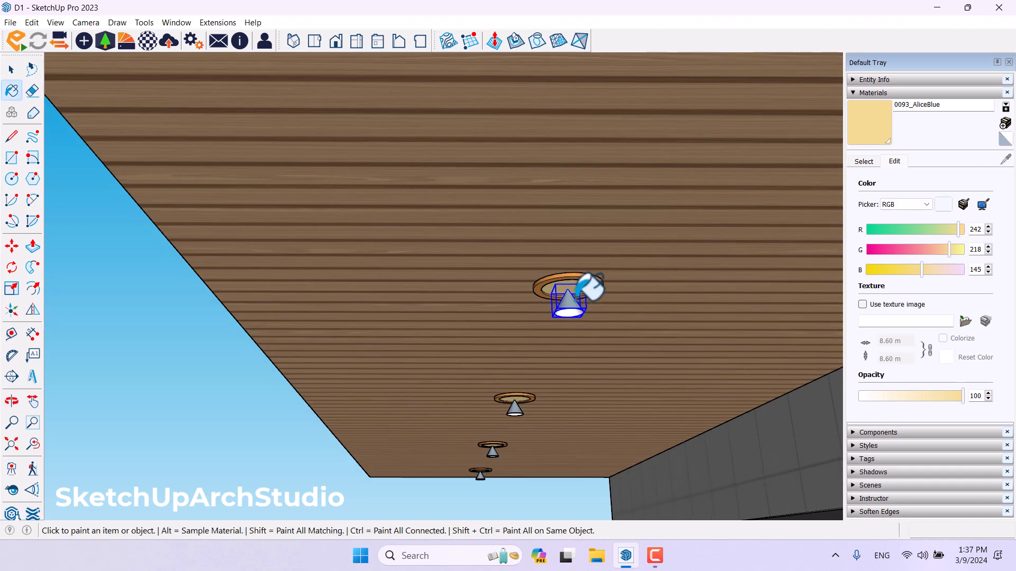
scroll(529, 382, up, 3)
click(500, 430)
middle_drag(505, 426, 659, 306)
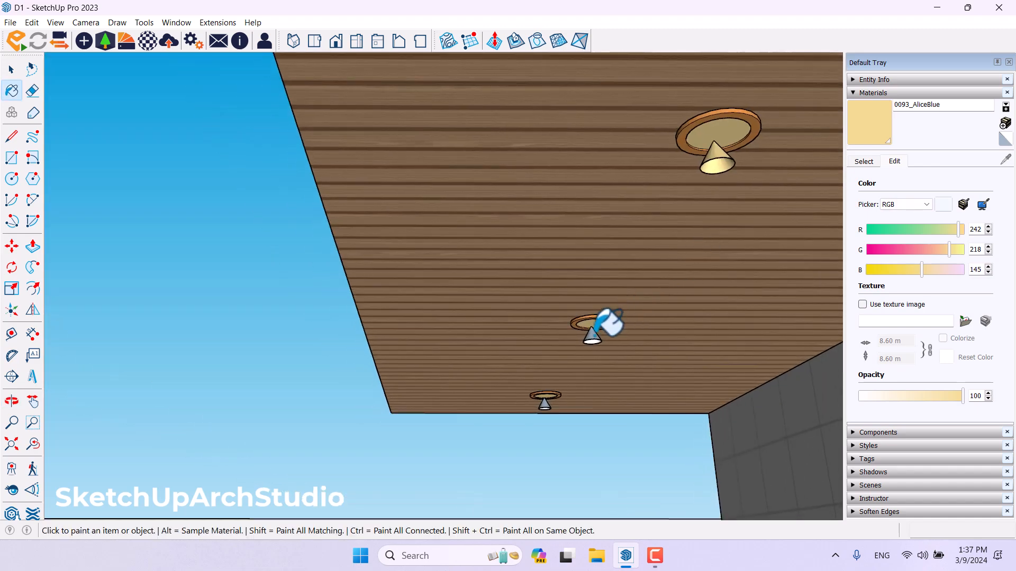
- Paint the last two spot lights at the far end of the overhang with the same warm yellow material
scroll(592, 338, up, 3)
click(591, 339)
middle_drag(525, 451, 616, 348)
scroll(603, 335, up, 3)
click(594, 327)
key(space)
scroll(430, 448, down, 7)
scroll(433, 456, down, 3)
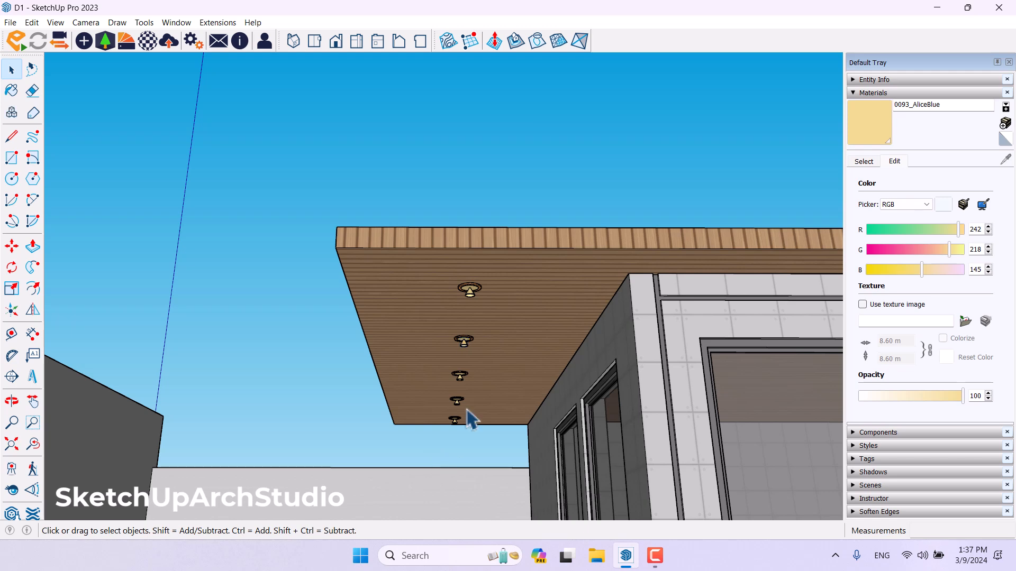
middle_drag(455, 442, 446, 302)
scroll(445, 304, up, 3)
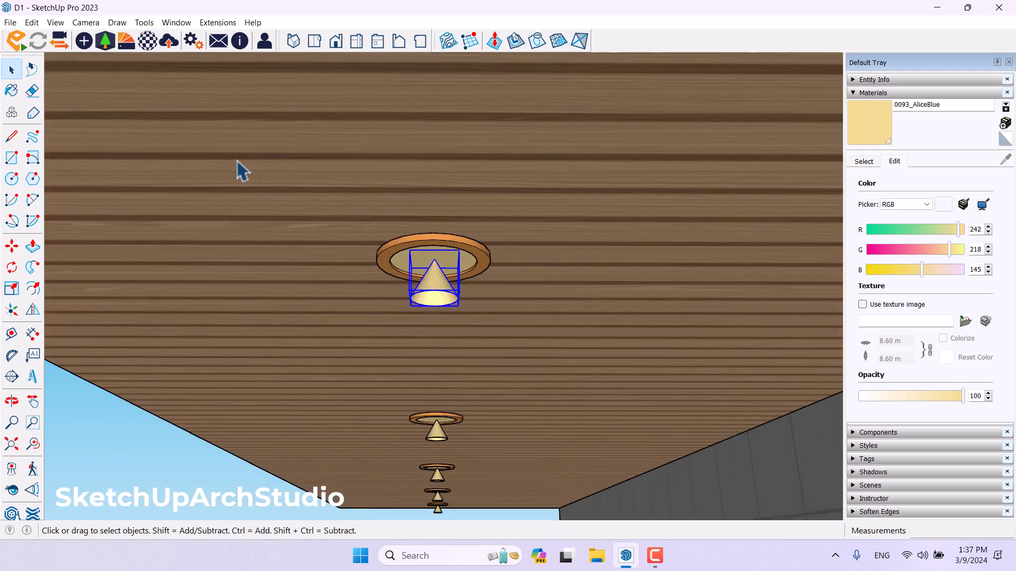
- Load the IES profile 5.ies from the IES Lights folder on Local Disk (D:) into the selected Enscape spot light
click(84, 41)
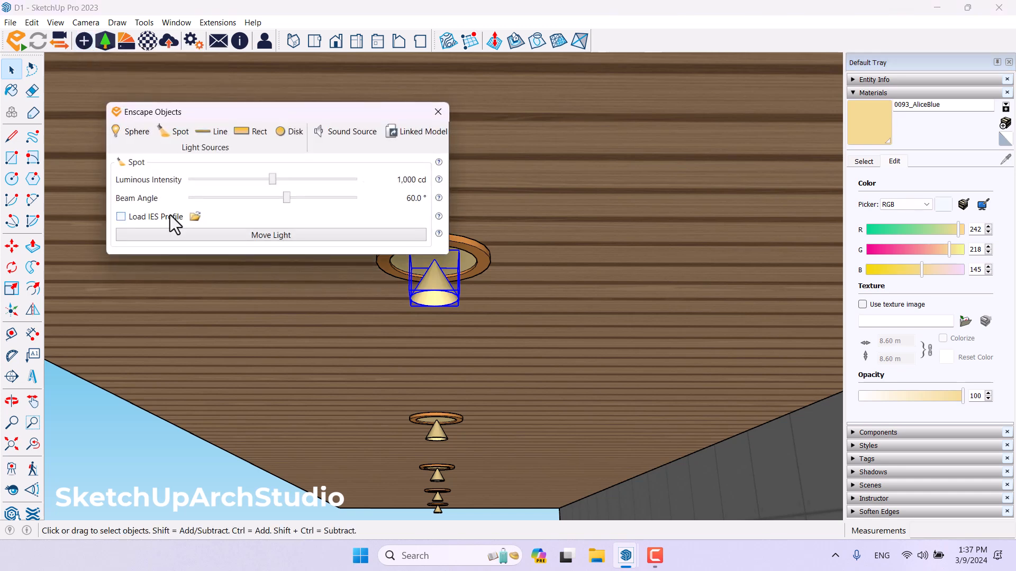
click(170, 214)
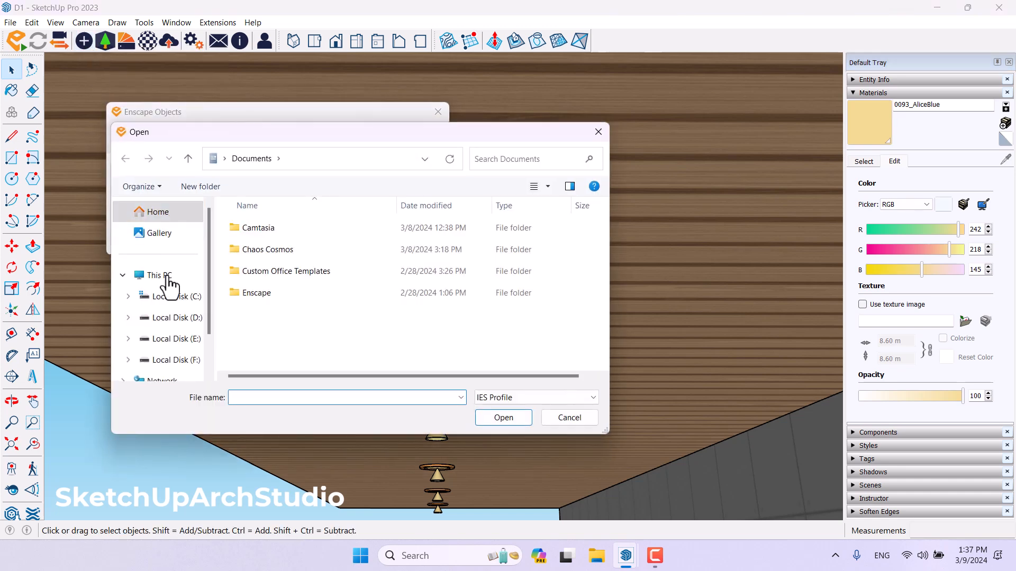
click(164, 320)
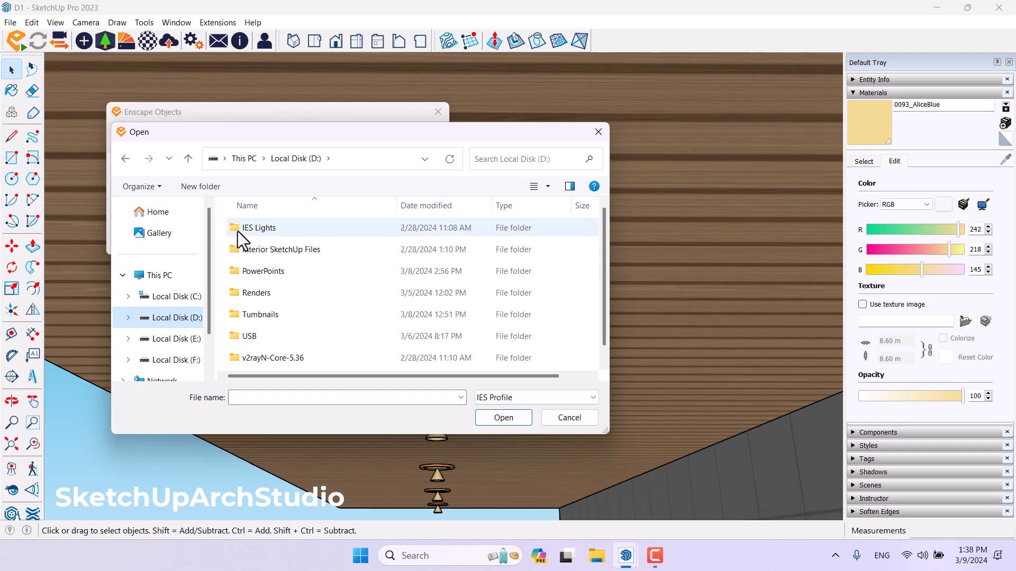
click(295, 229)
double_click(296, 230)
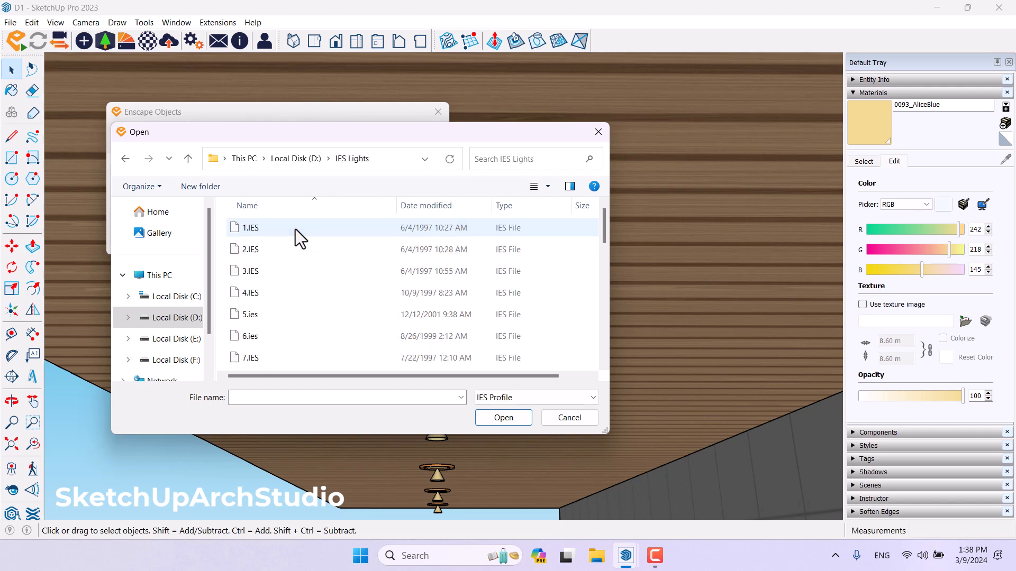
scroll(297, 278, down, 5)
scroll(298, 278, up, 5)
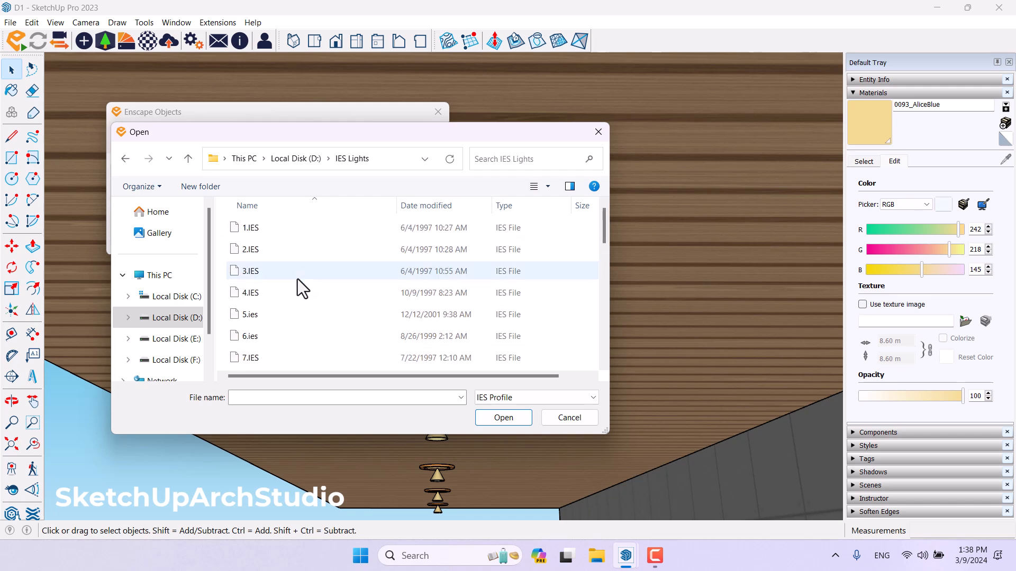
click(265, 320)
click(497, 418)
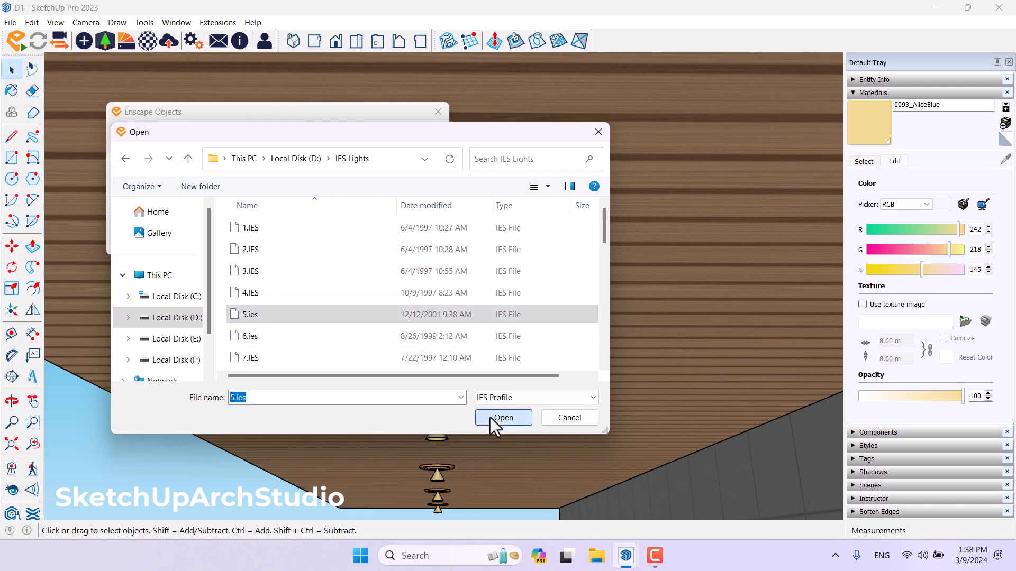
- Set the IES light's luminous intensity to 2,000 cd and close the Enscape Objects window
scroll(431, 257, up, 4)
middle_drag(458, 293, 545, 254)
scroll(478, 263, down, 2)
drag(189, 181, 272, 188)
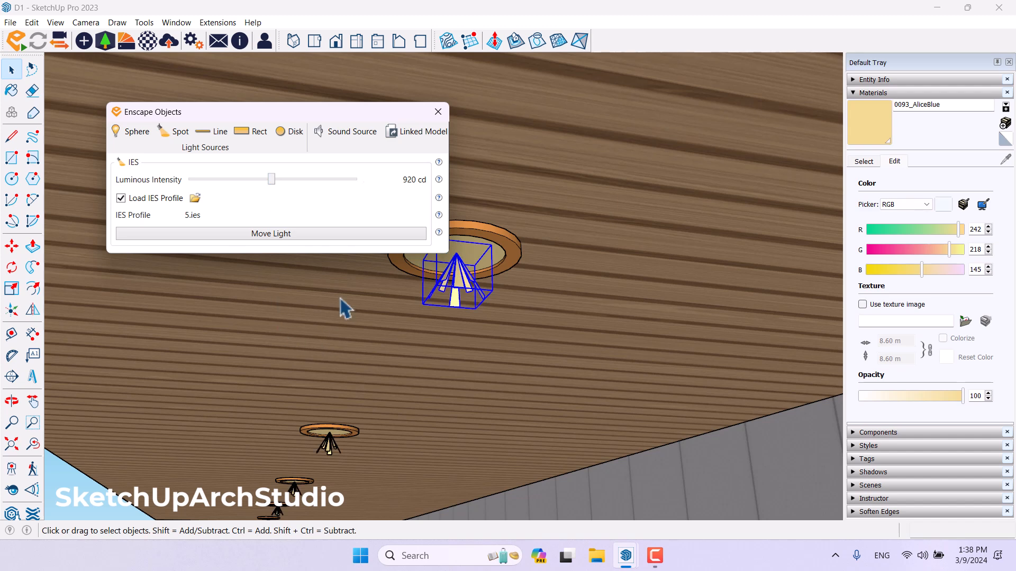
click(367, 181)
click(396, 205)
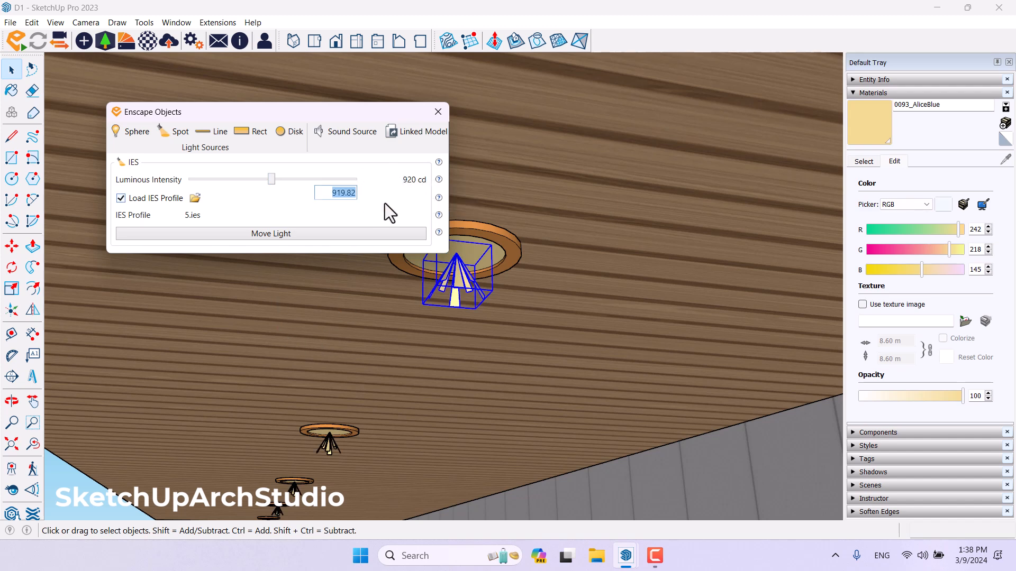
text(2000)
key(Return)
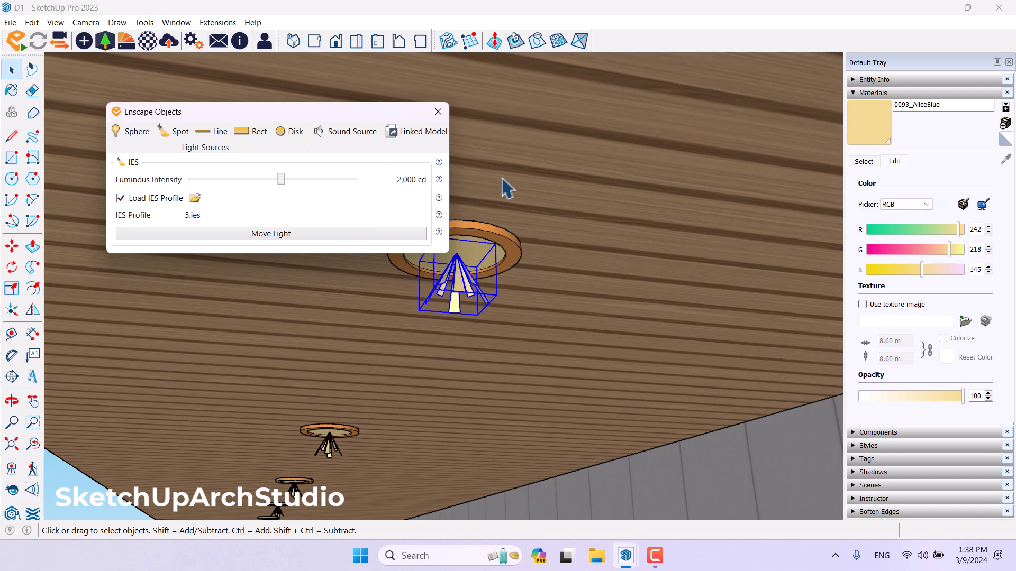
click(442, 115)
- Return to an overview of the whole pool house and start the Enscape real-time rendering
scroll(471, 324, down, 5)
middle_drag(471, 327, 312, 552)
scroll(524, 247, down, 6)
middle_drag(524, 249, 544, 343)
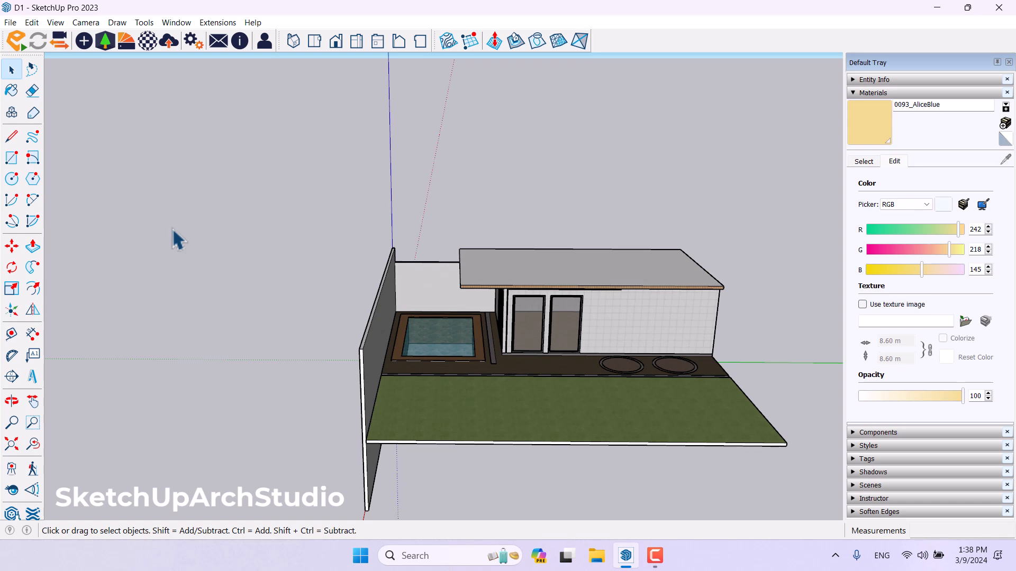
key(ctrl+a)
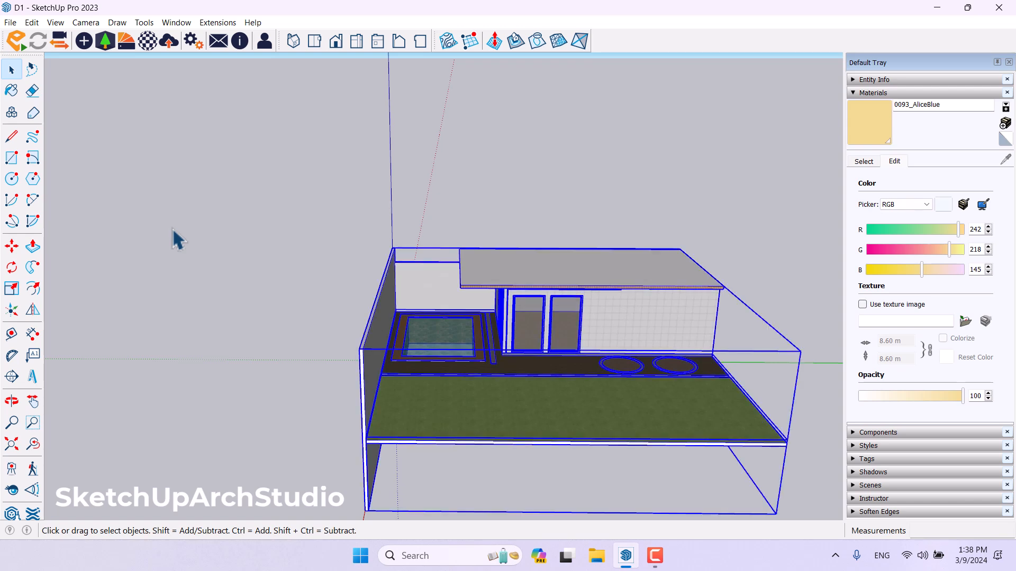
click(173, 228)
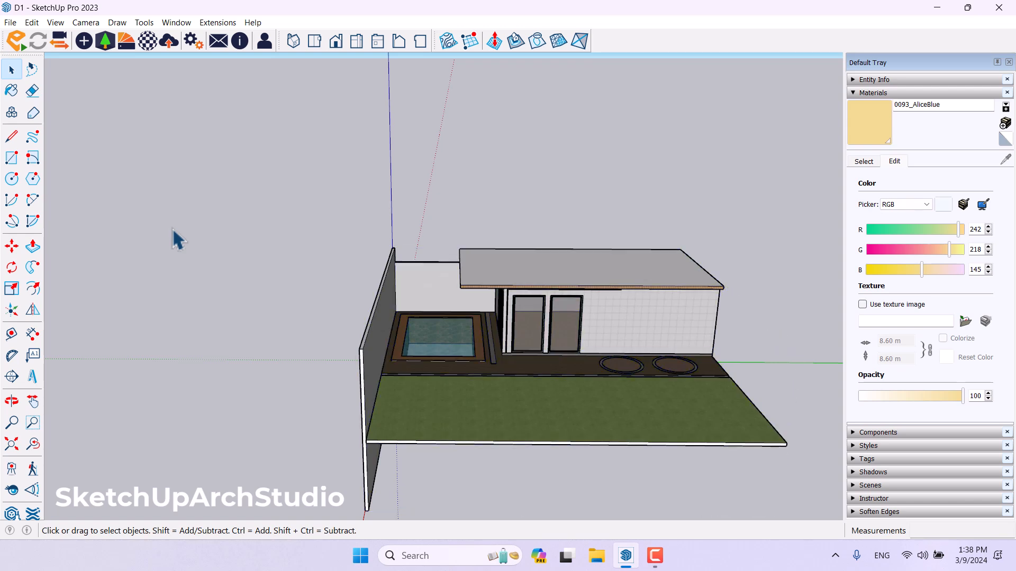
click(17, 41)
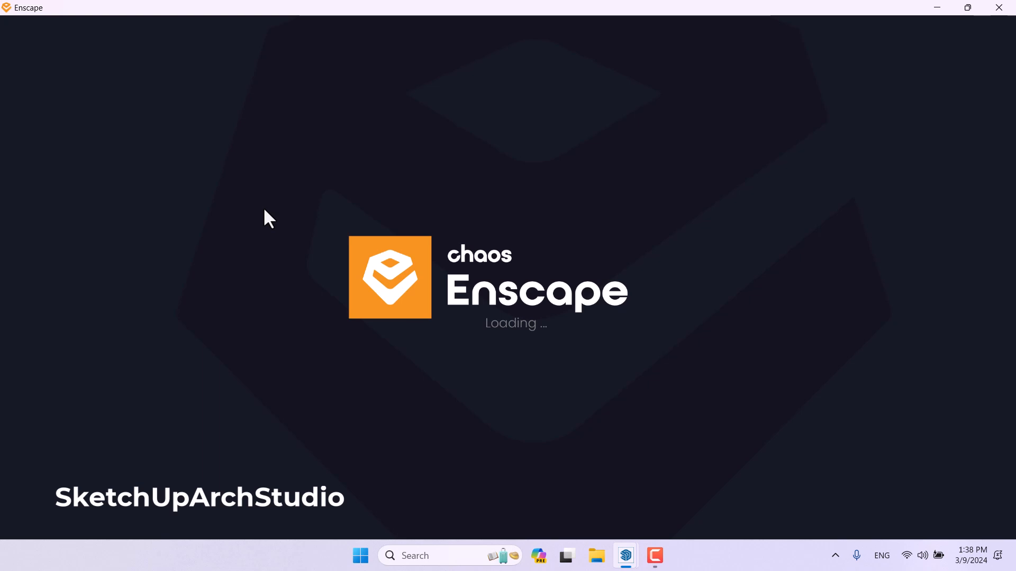
mouse_move(626, 555)
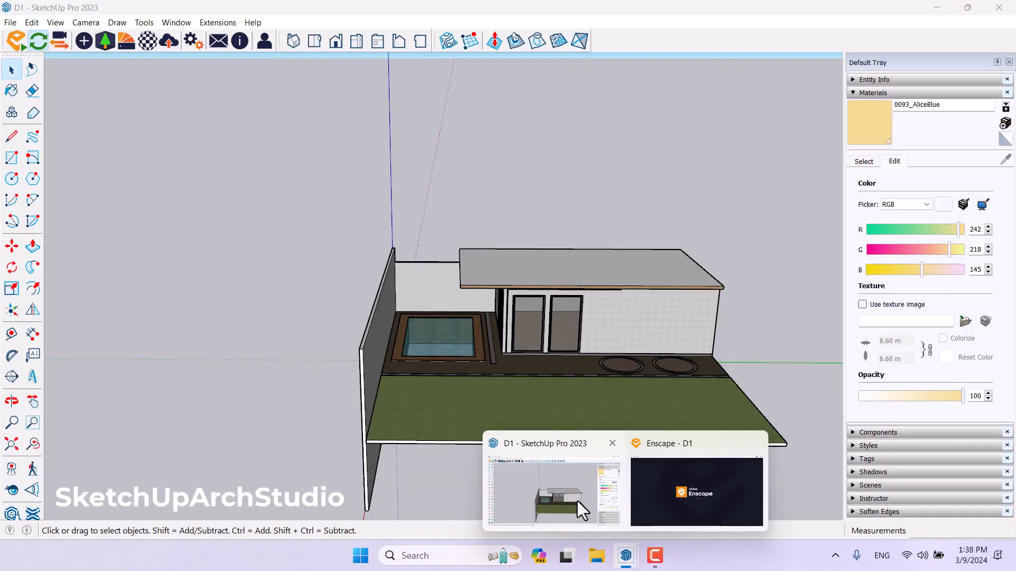
click(576, 501)
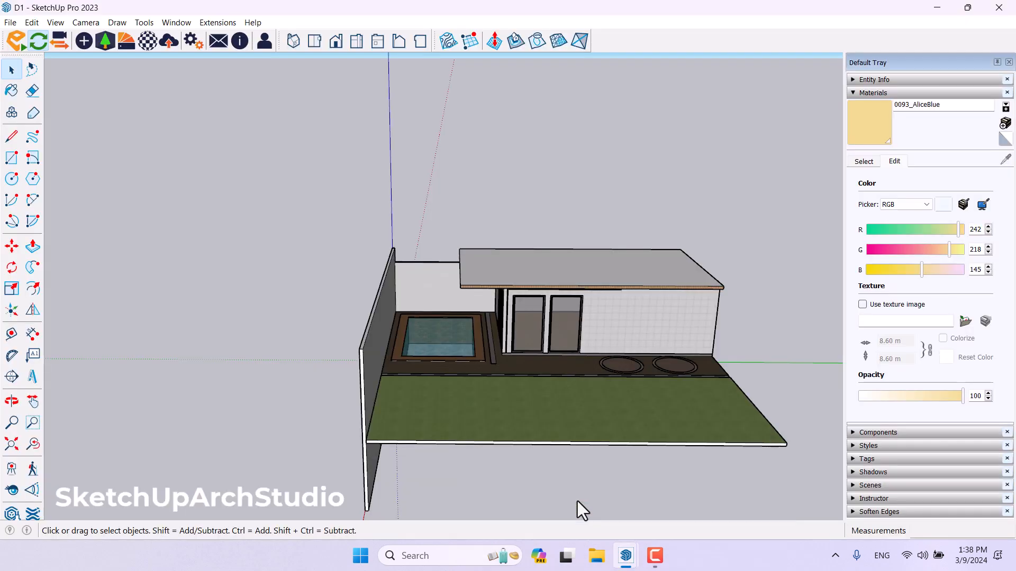
key(XF86MonBrightnessUp)
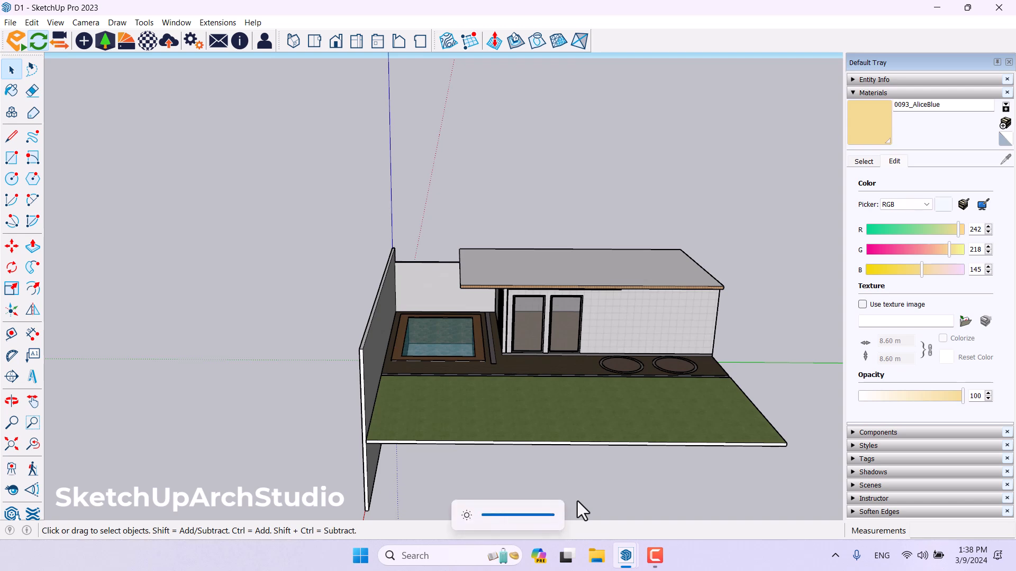
key(alt+Tab)
- Fly the Enscape camera to a frontal view of the pool, overhang and two glazed doors, and turn on the safe frame
mouse_move(577, 500)
mouse_down()
mouse_move(627, 501)
mouse_move(616, 535)
mouse_move(614, 479)
mouse_up()
key(w)
key(w)
key(space)
key(s)
key(d)
key(space)
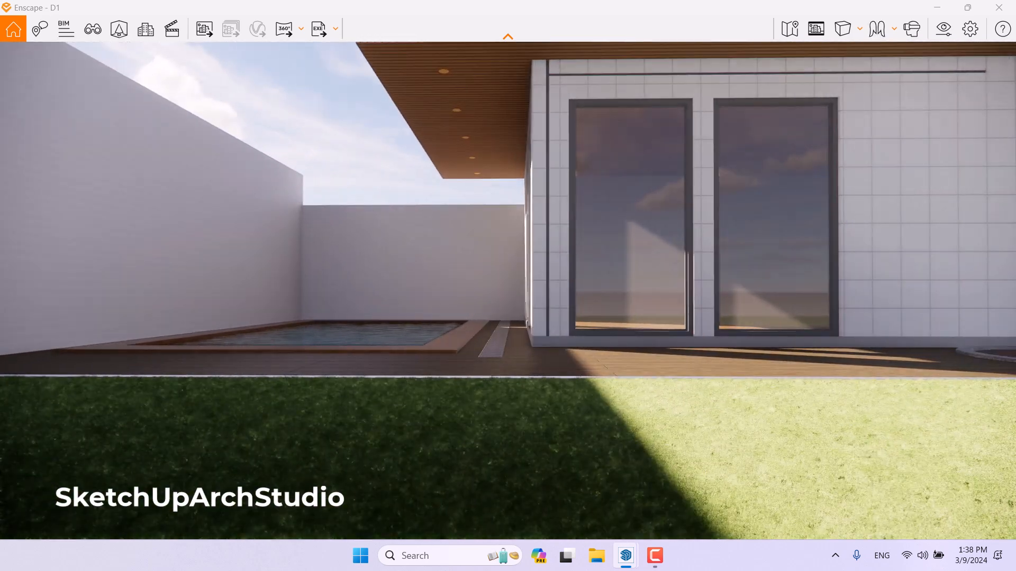
key(s)
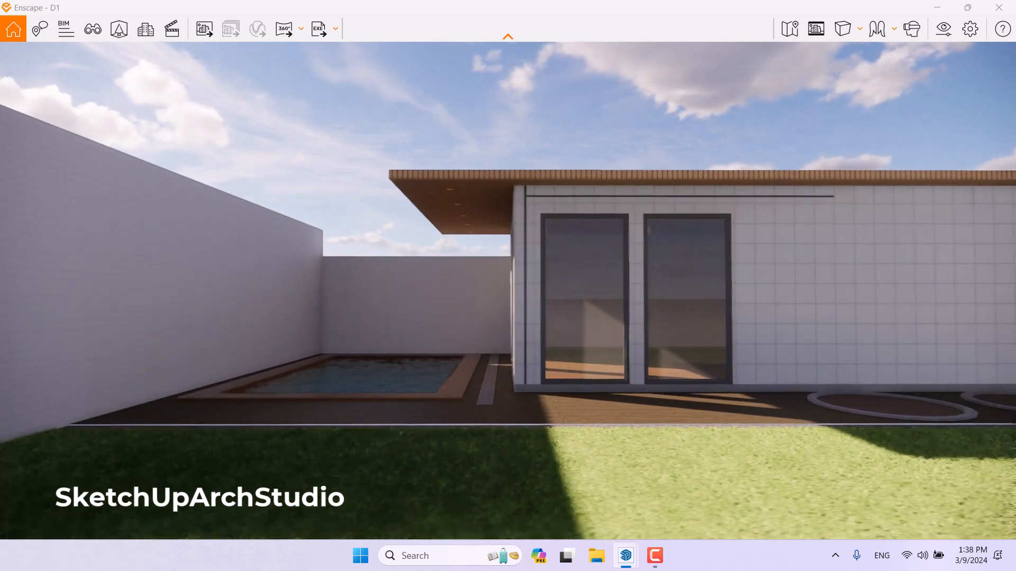
key(d)
key(q)
key(w)
key(e)
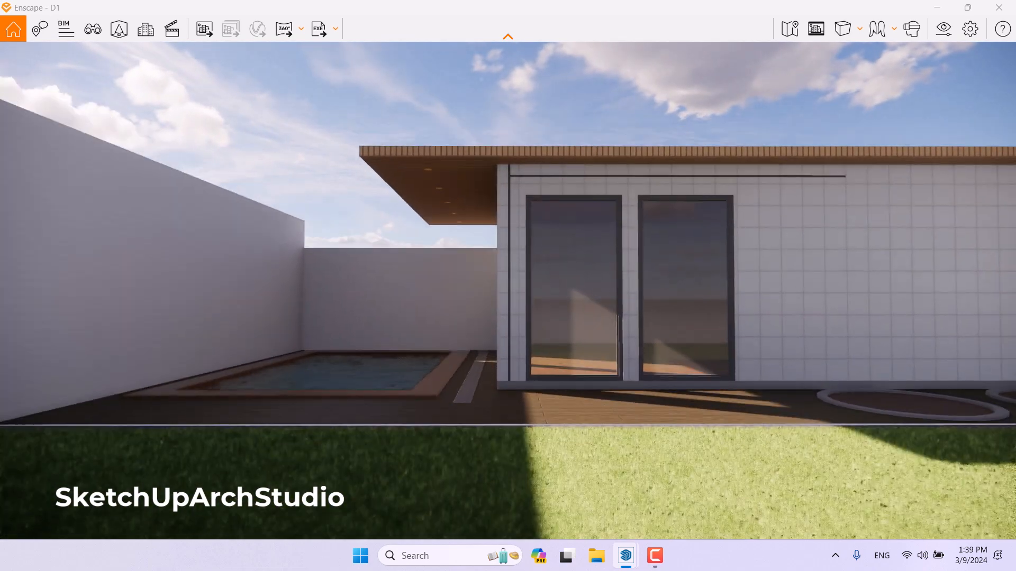
key(a)
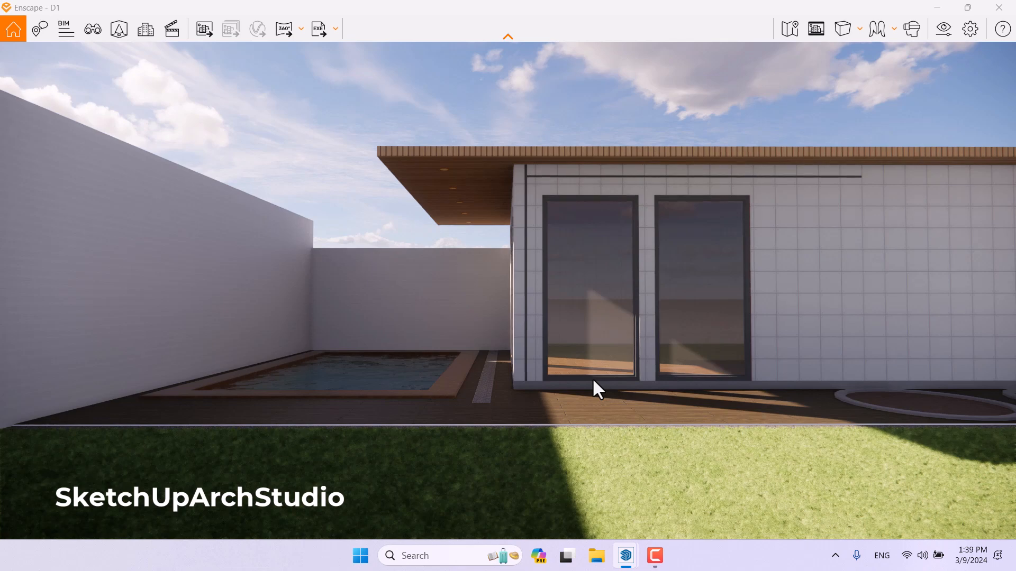
click(815, 28)
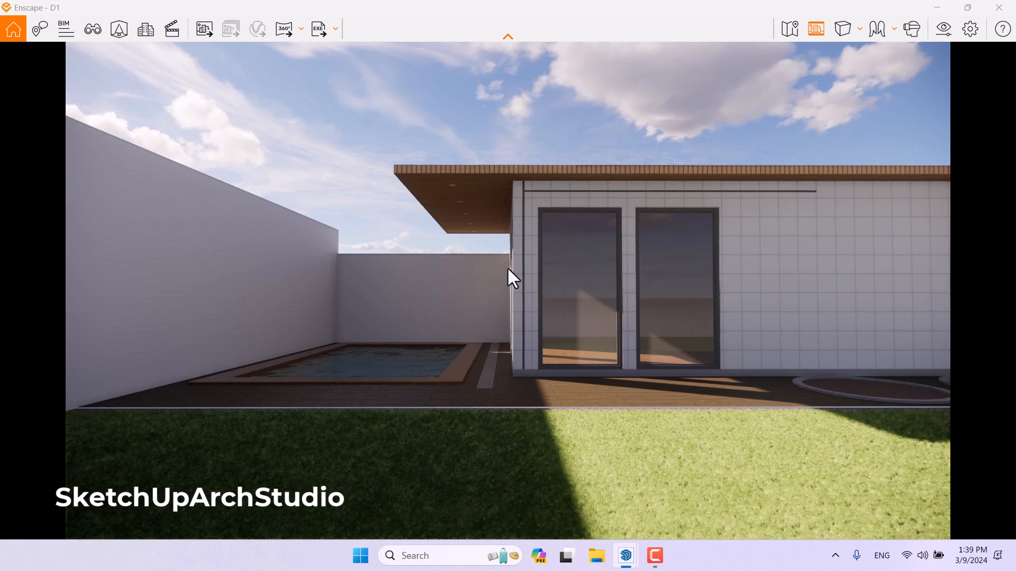
- Begin creating an Enscape view named Cad 001 with its visual preset unlinked
click(92, 29)
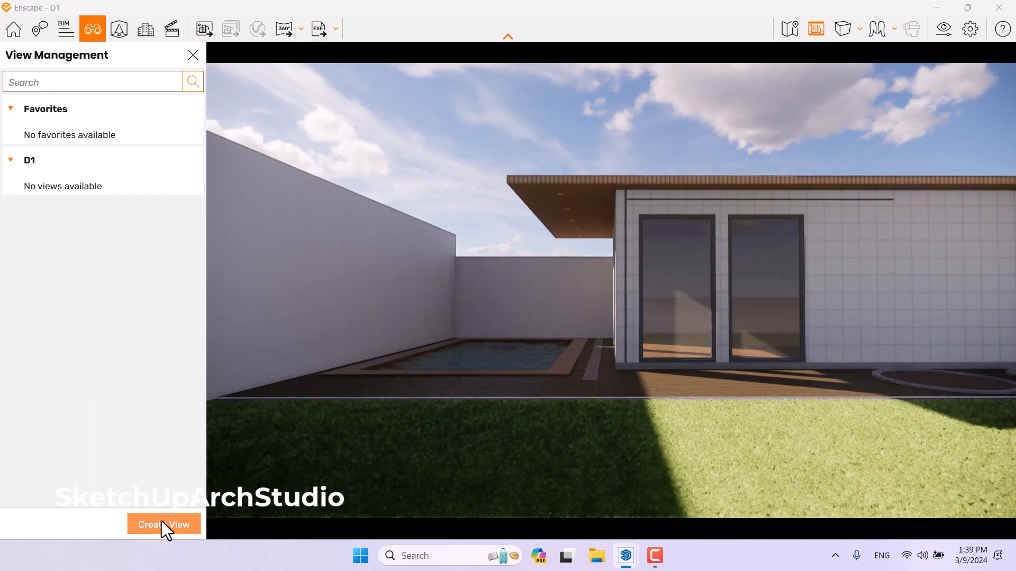
click(162, 521)
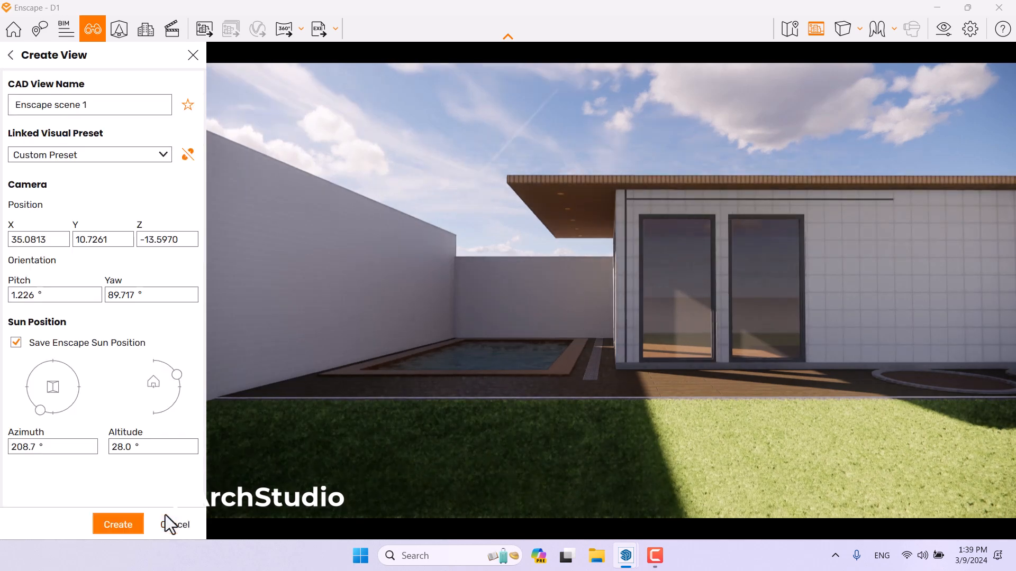
click(187, 154)
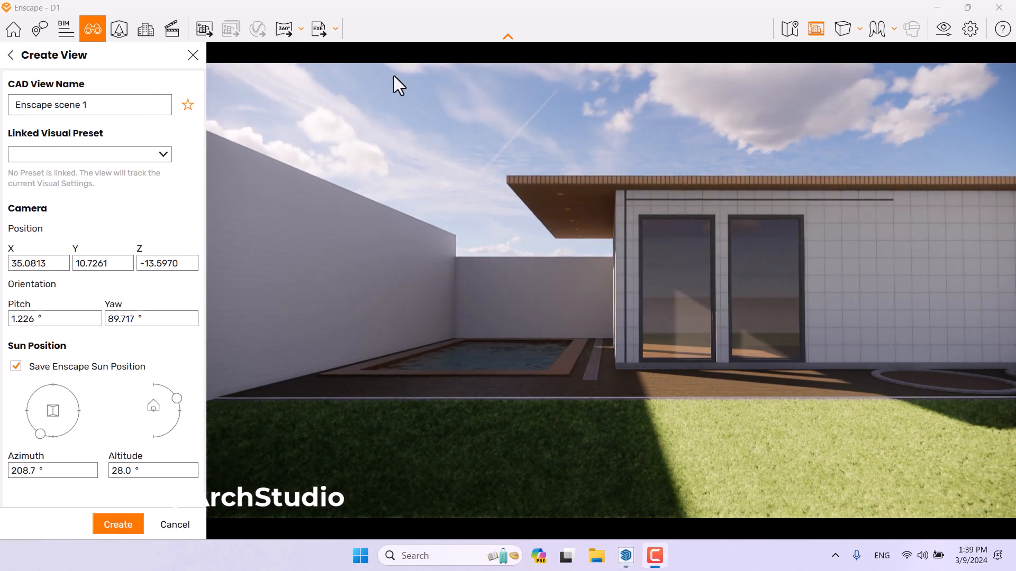
drag(110, 105, 1, 108)
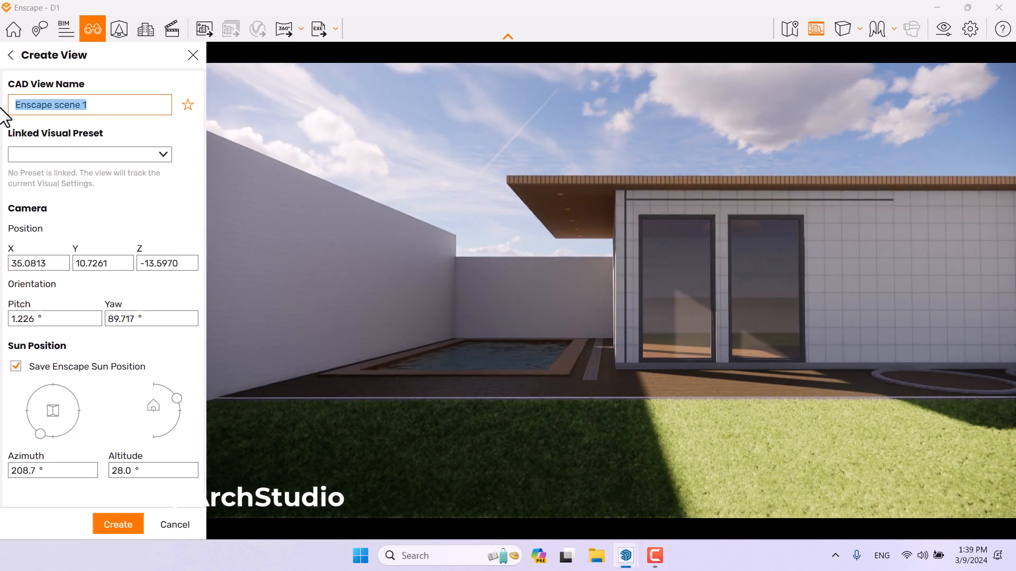
key(Caps_Lock)
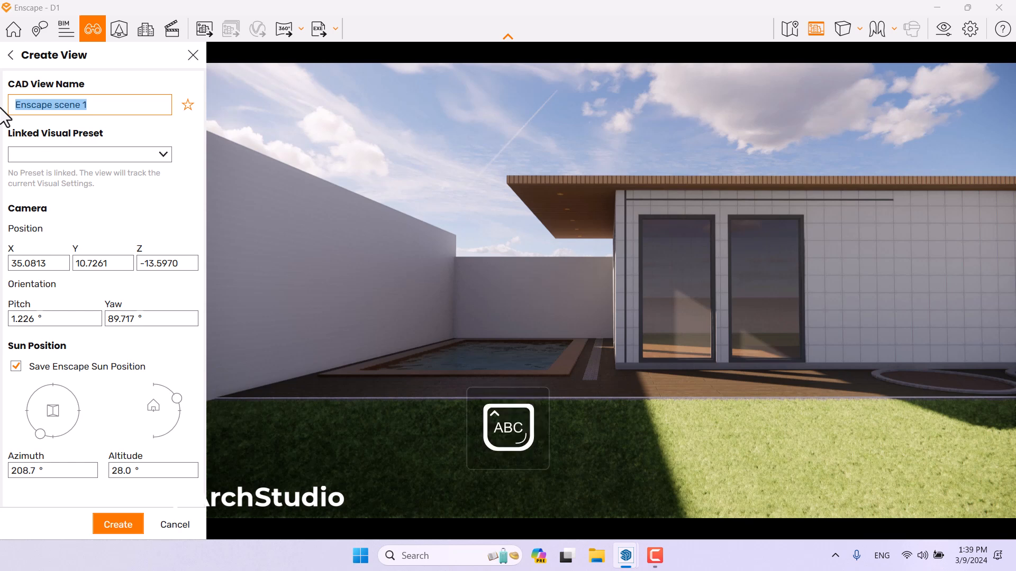
text(C)
key(Caps_Lock)
text(ad 001)
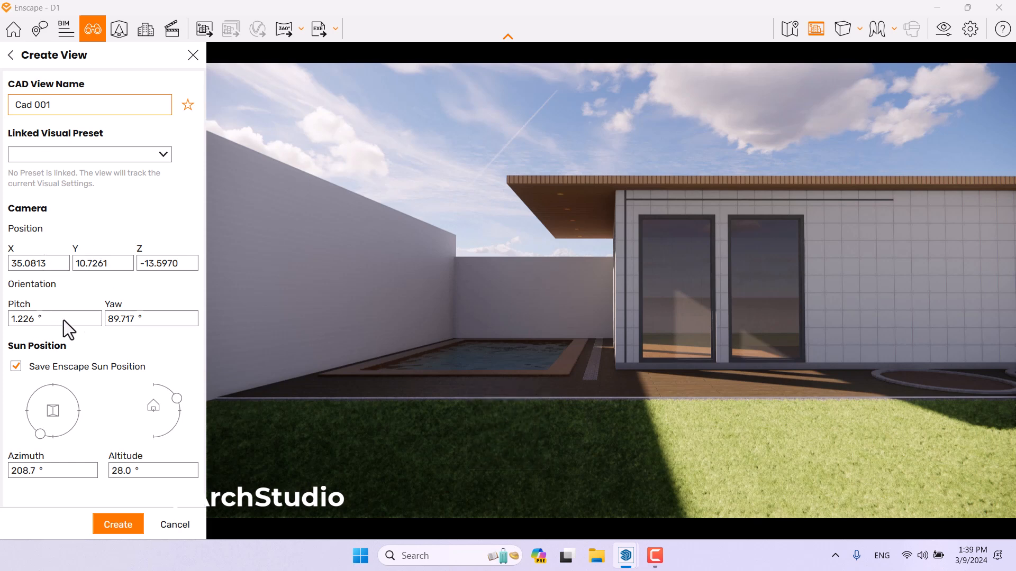
- Straighten the view's camera orientation by setting the pitch to 0° and the yaw to 90°
drag(604, 336, 606, 196)
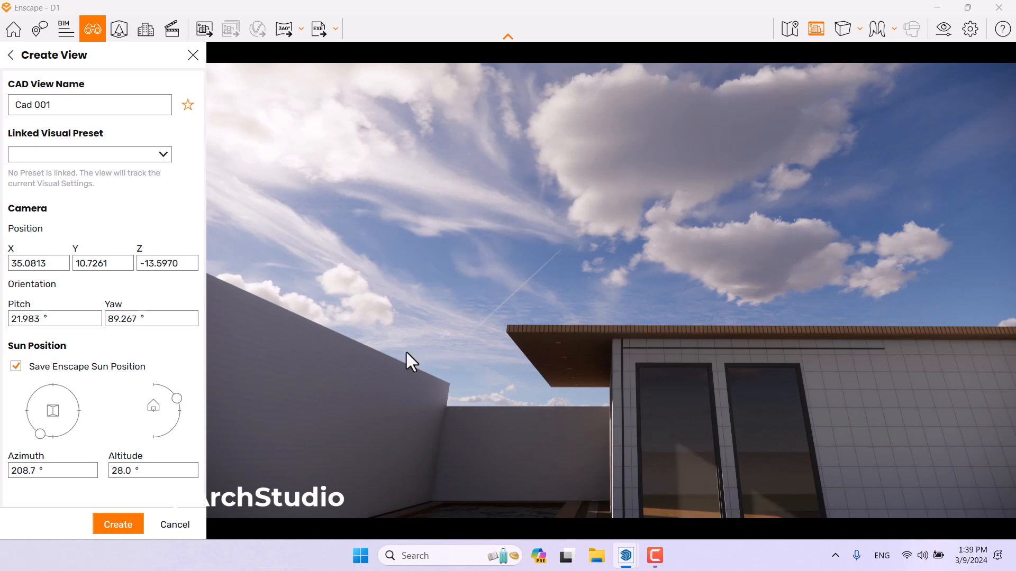
drag(547, 215, 552, 502)
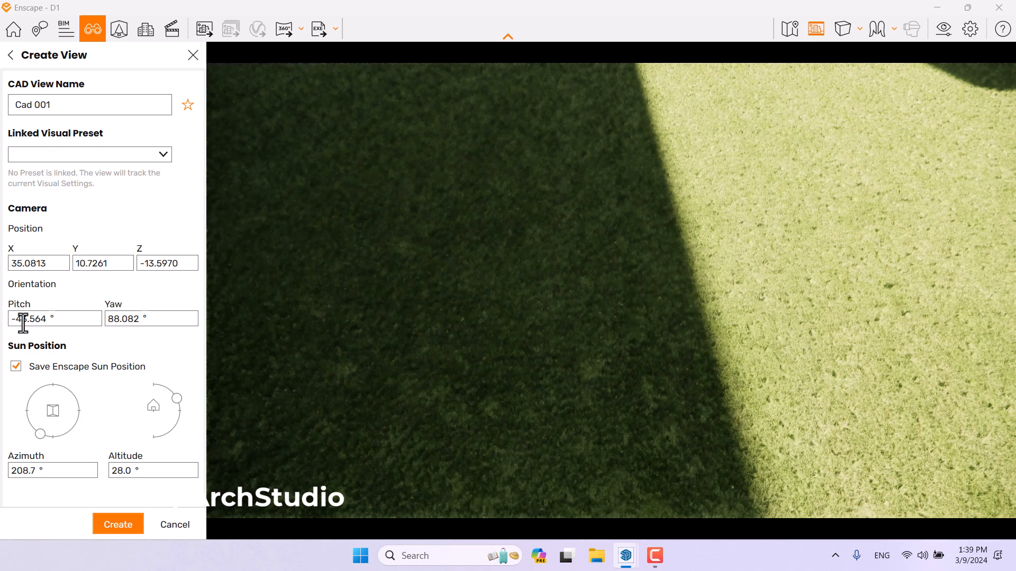
click(23, 320)
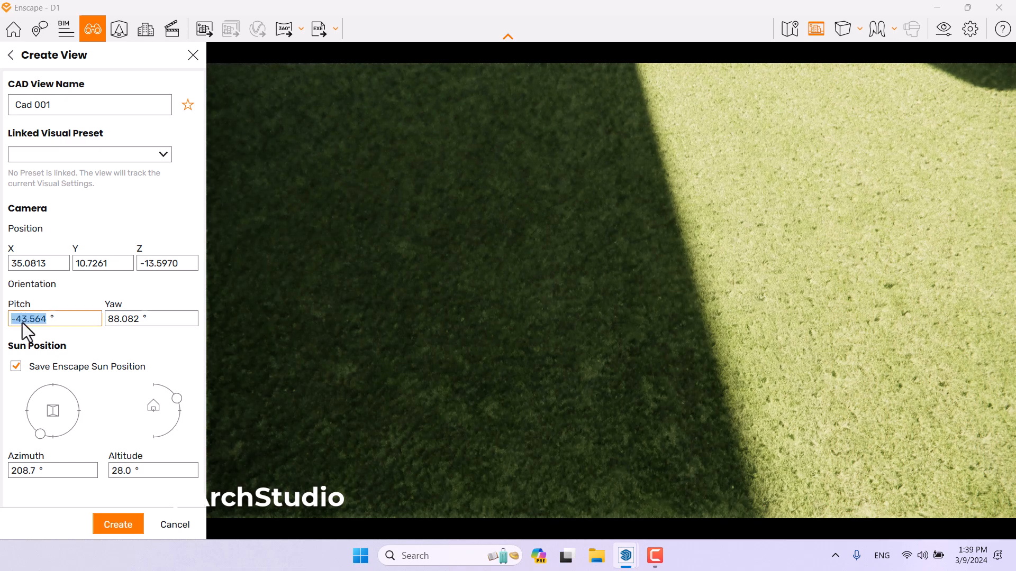
text(0)
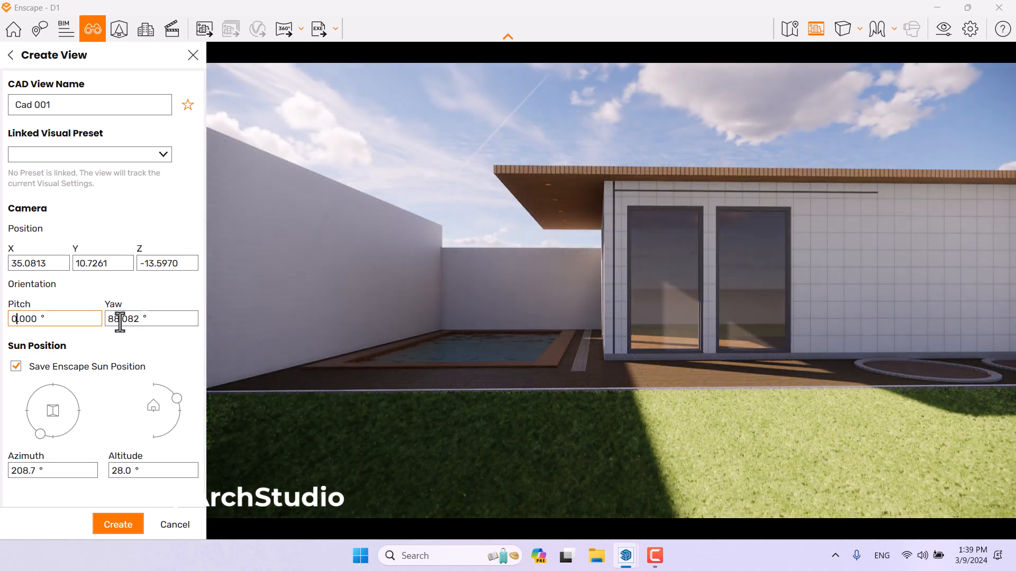
click(121, 320)
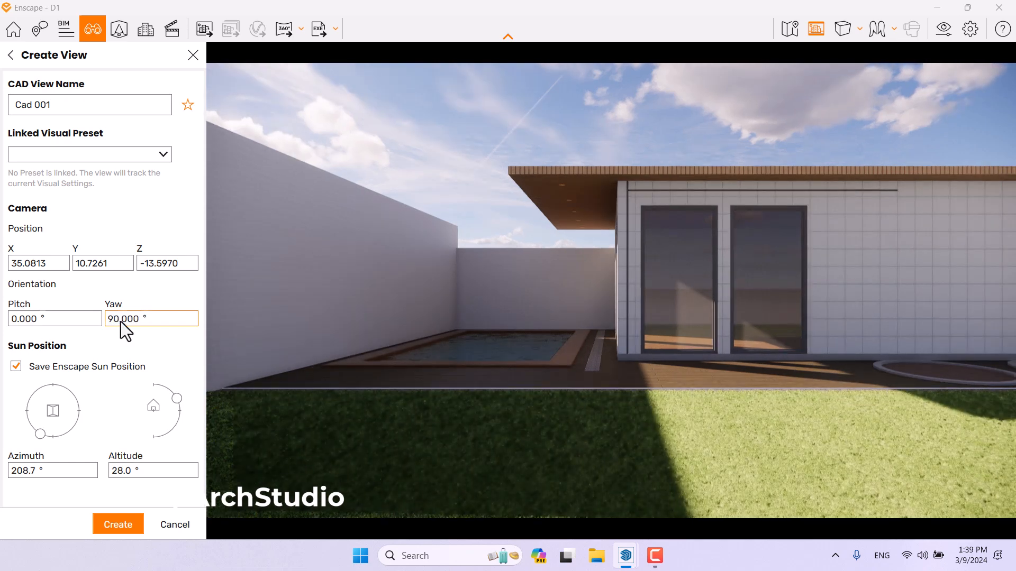
- Set the camera's Y position to 11 for the Cad 001 view
click(42, 263)
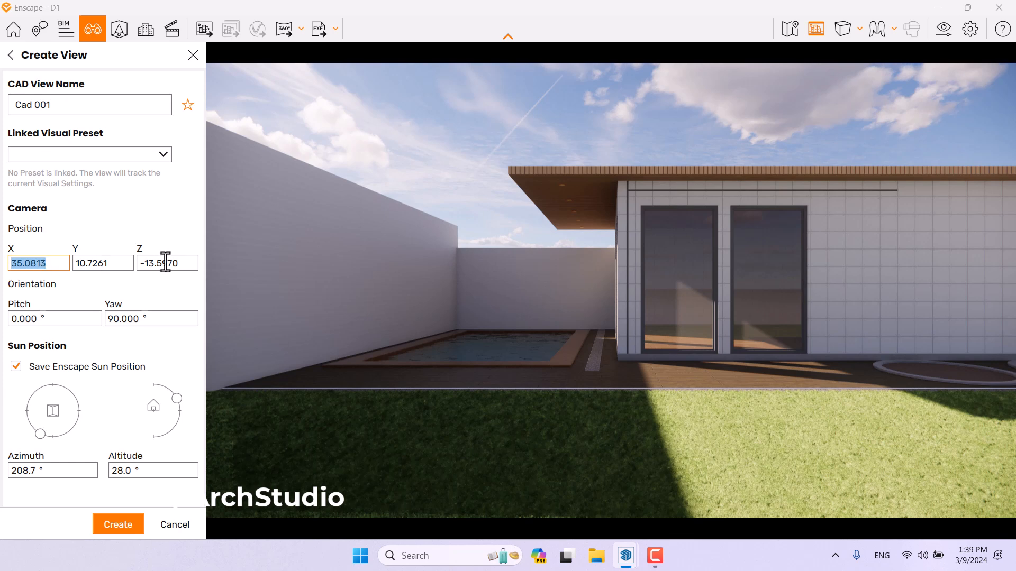
click(105, 263)
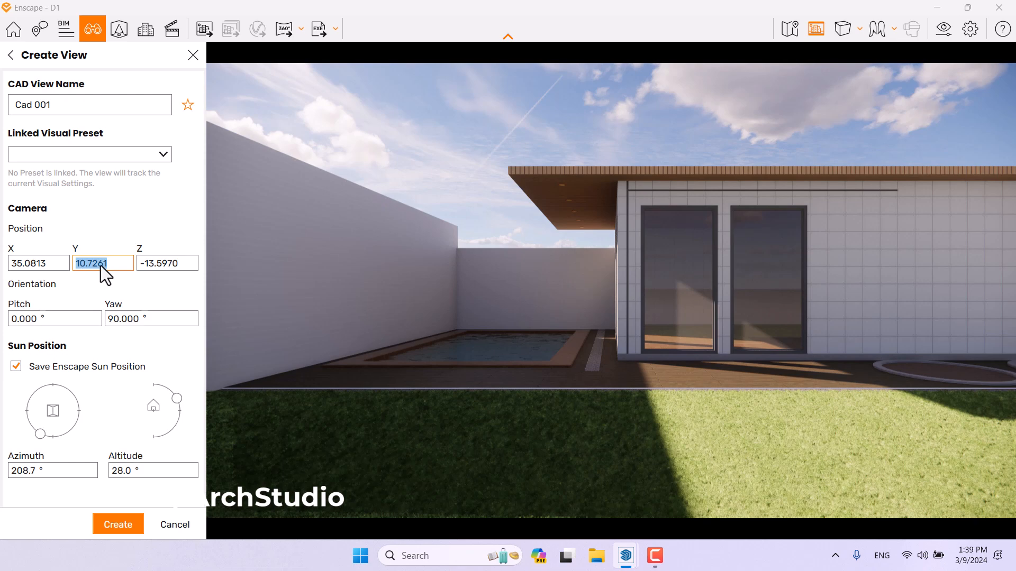
text(11)
key(Return)
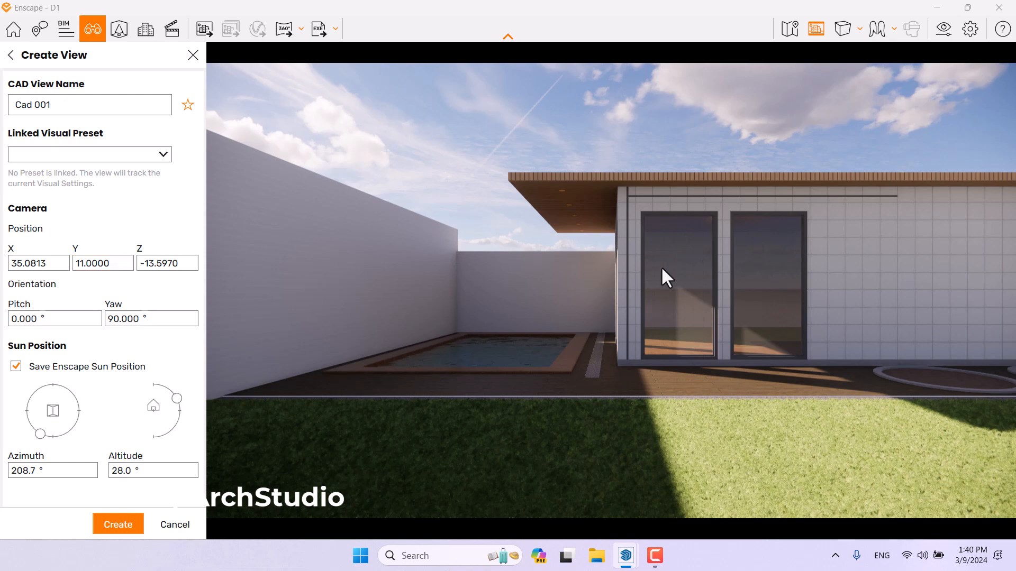
- Set the sun altitude of the Cad 001 view to 52.6°
mouse_move(661, 268)
shift+right_down()
mouse_move(521, 268)
mouse_move(873, 268)
mouse_move(465, 268)
mouse_move(673, 268)
shift+right_up()
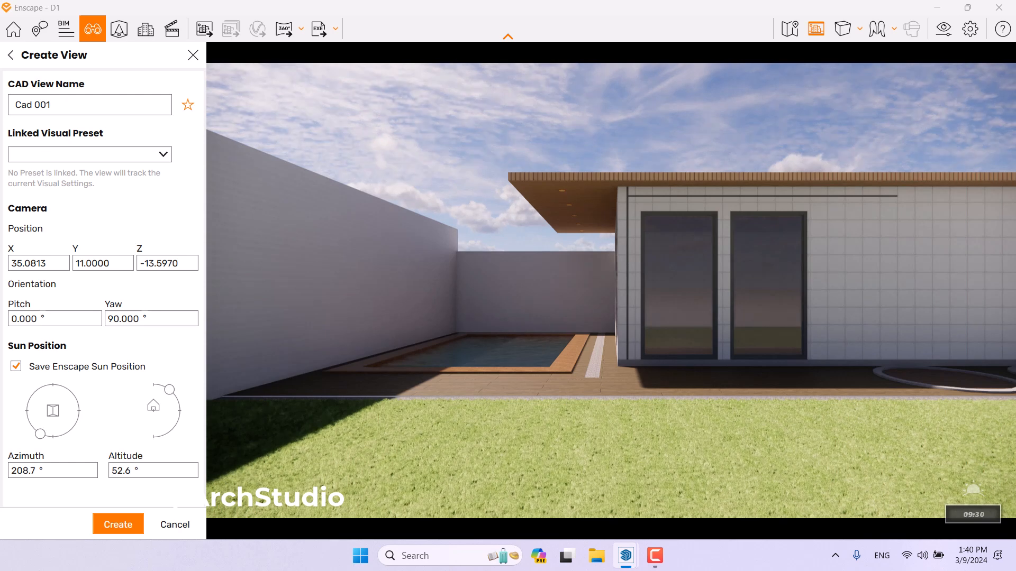
double_click(127, 470)
text(52.6)
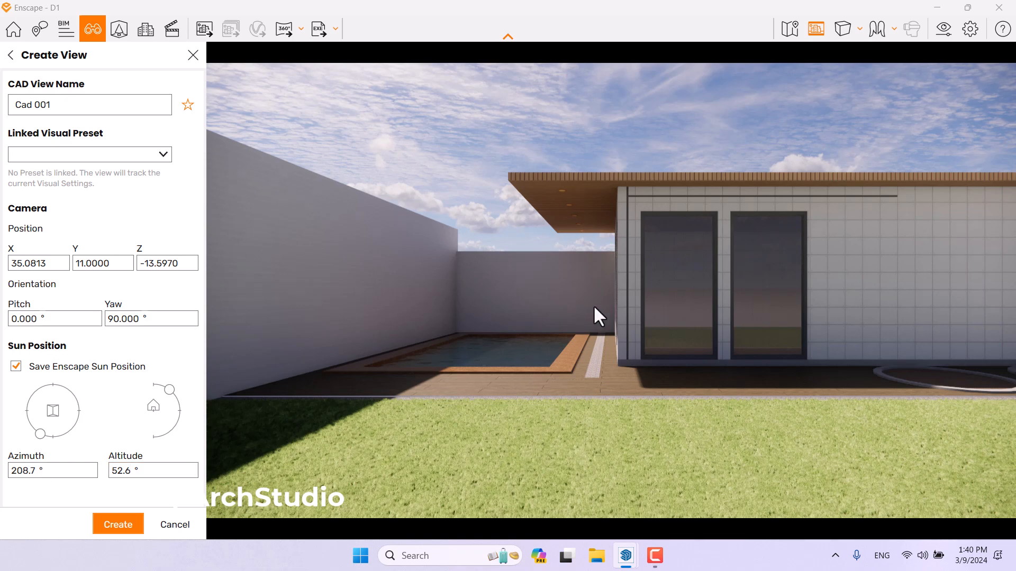
- Adjust the time of day and set the view's sun azimuth to 163.0°
key(u)
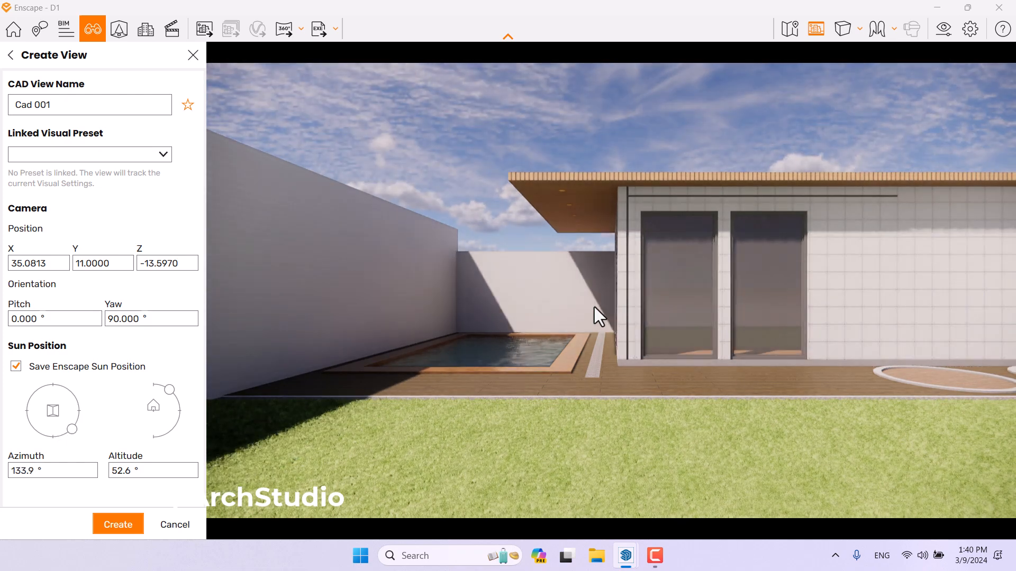
key(u)
key(i)
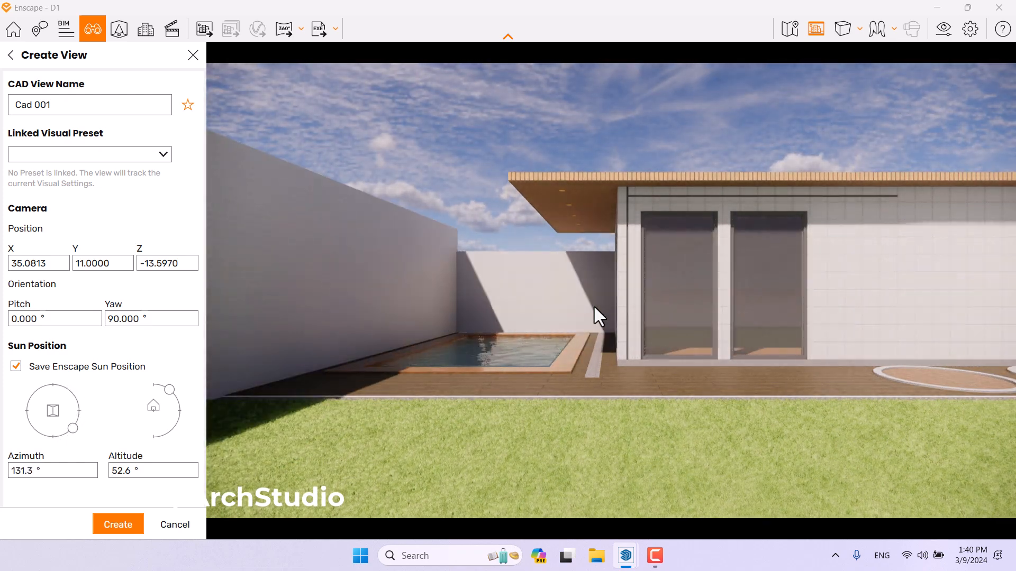
key(i)
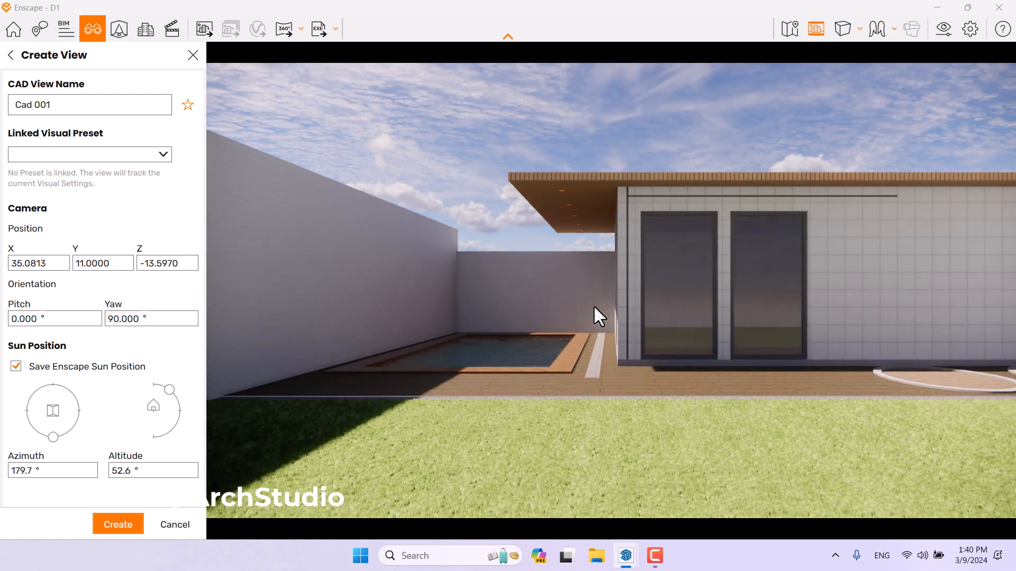
key(u)
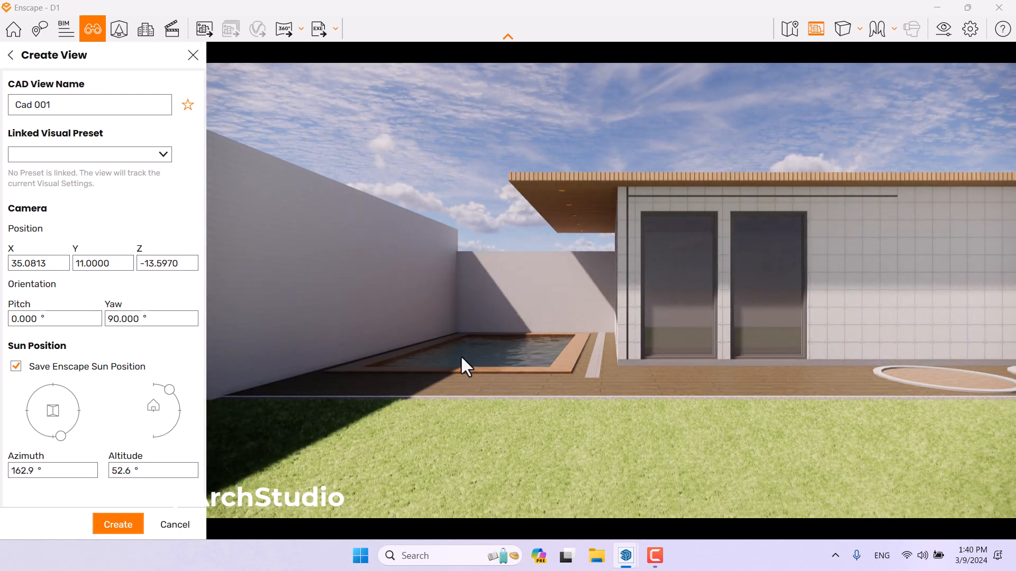
double_click(13, 470)
text(163.0)
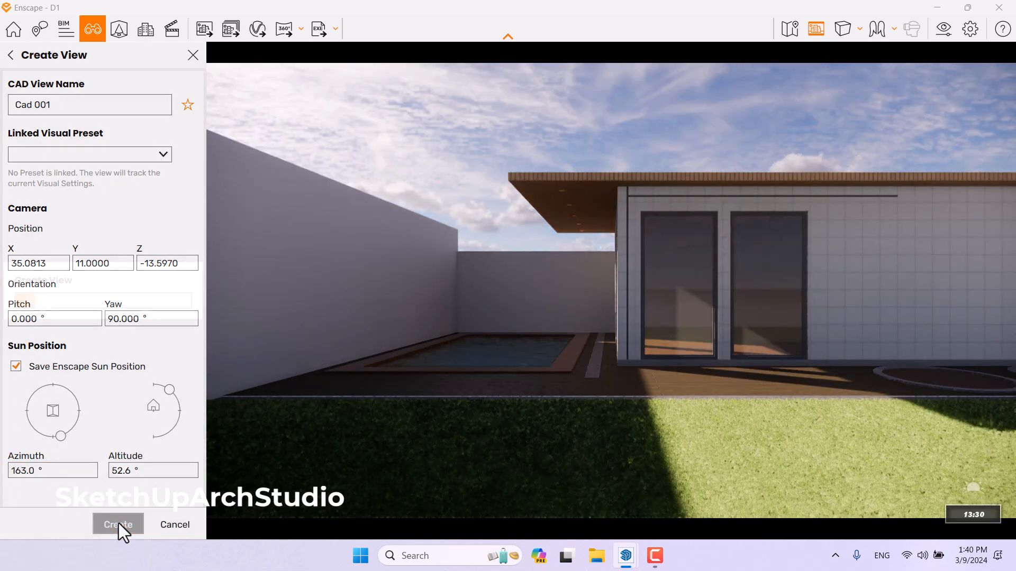
- Create the Cad 001 view with these settings, activate it, and close view management
click(119, 522)
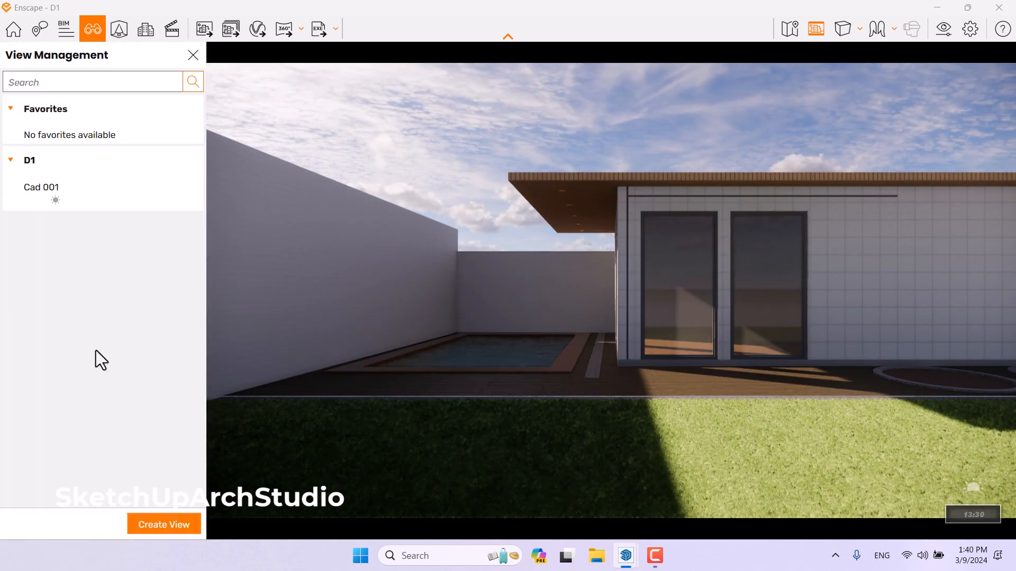
click(81, 197)
click(193, 56)
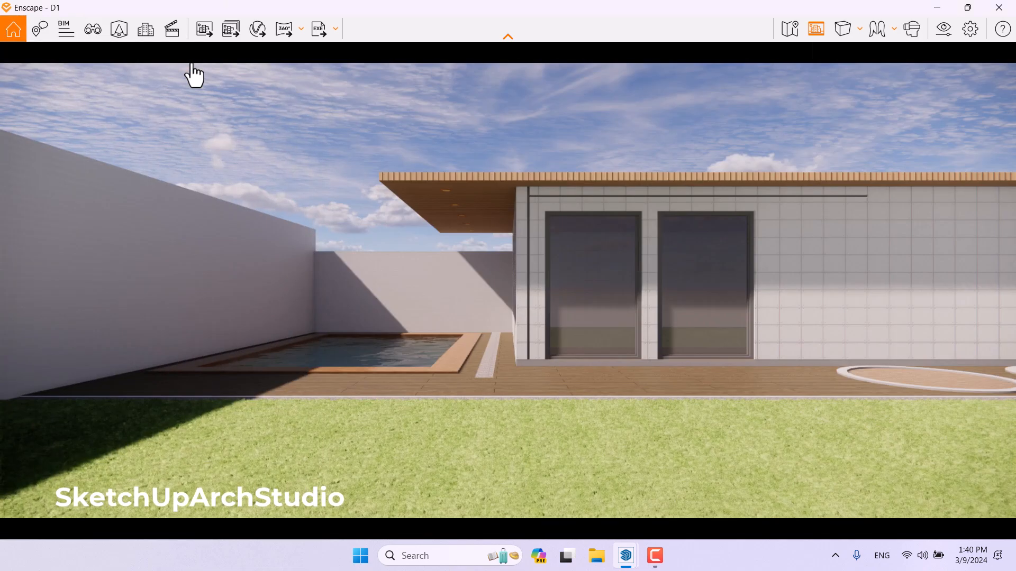
- Set the camera's horizontal field of view to 65° in the visual settings
click(952, 29)
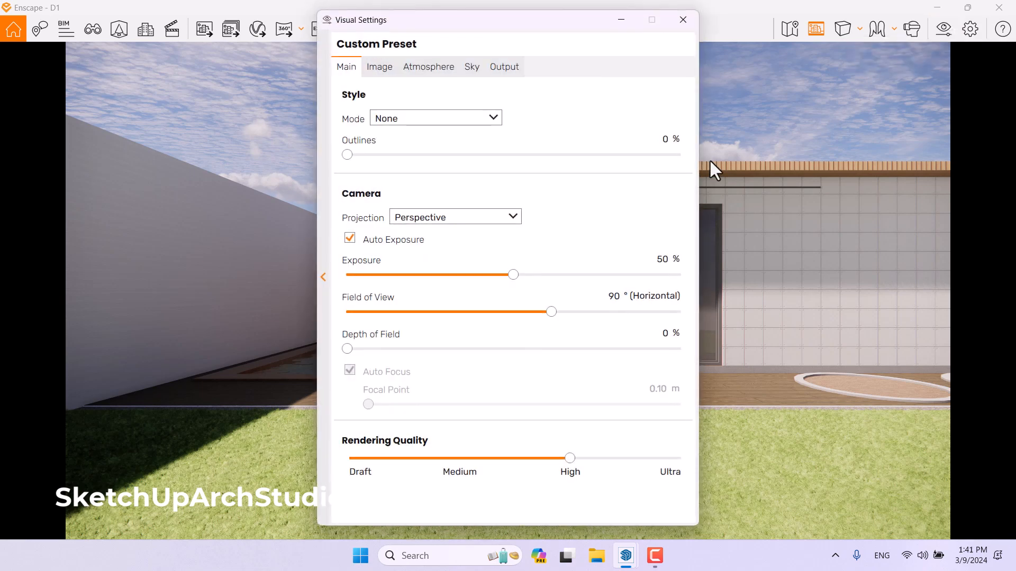
drag(571, 20, 265, 21)
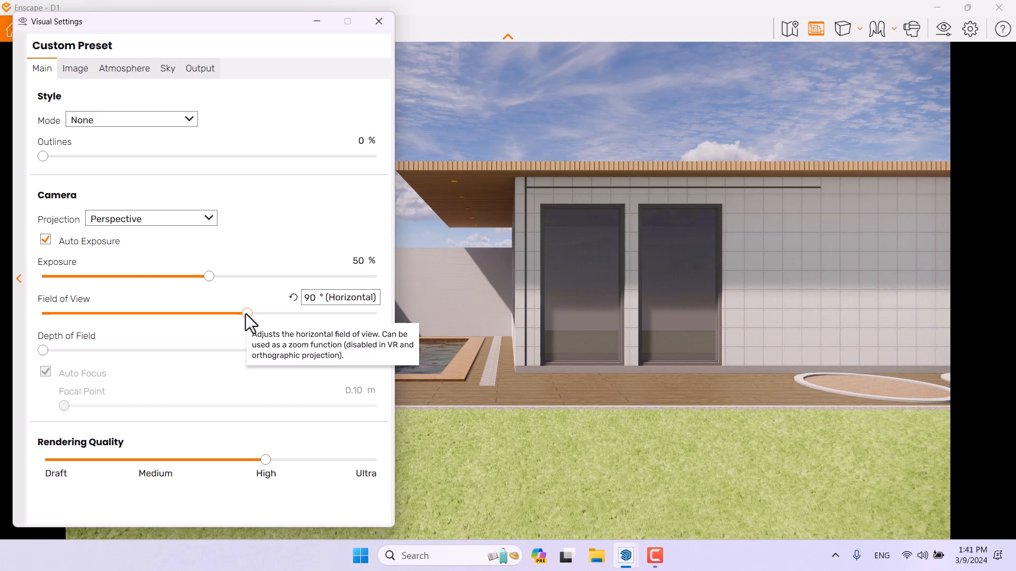
drag(246, 313, 183, 307)
double_click(306, 303)
text(66)
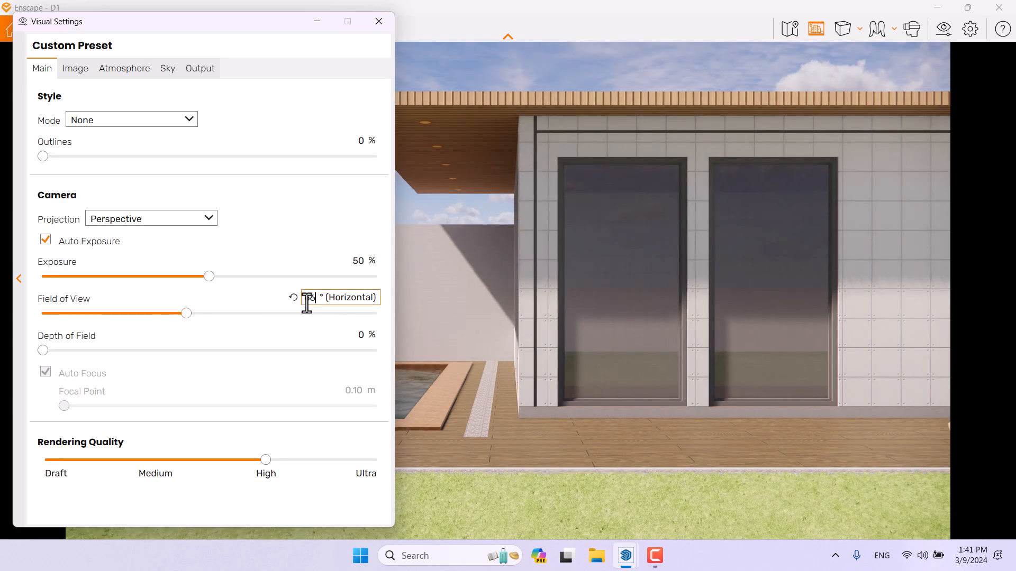
double_click(308, 304)
text(10)
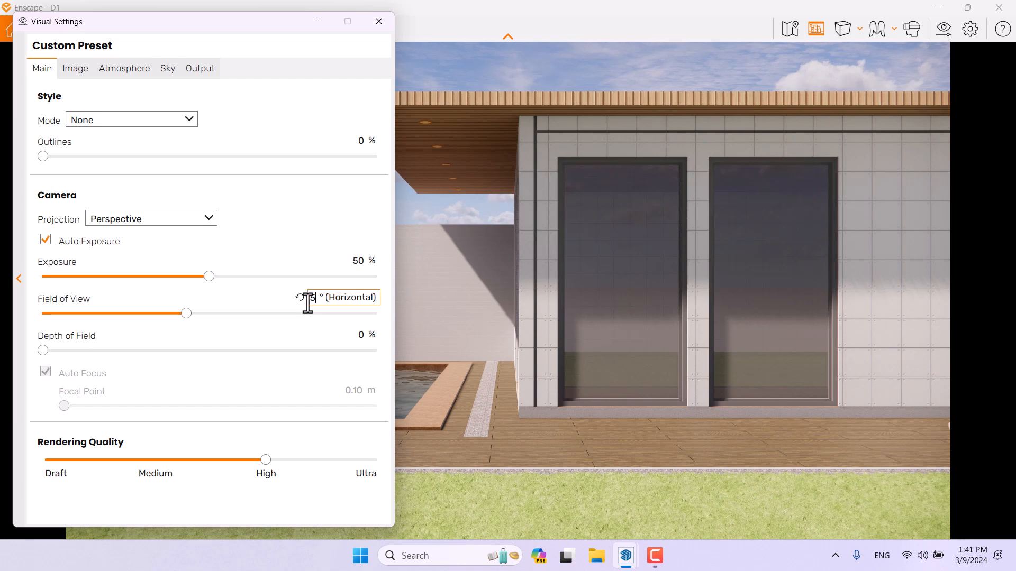
double_click(308, 303)
text(65)
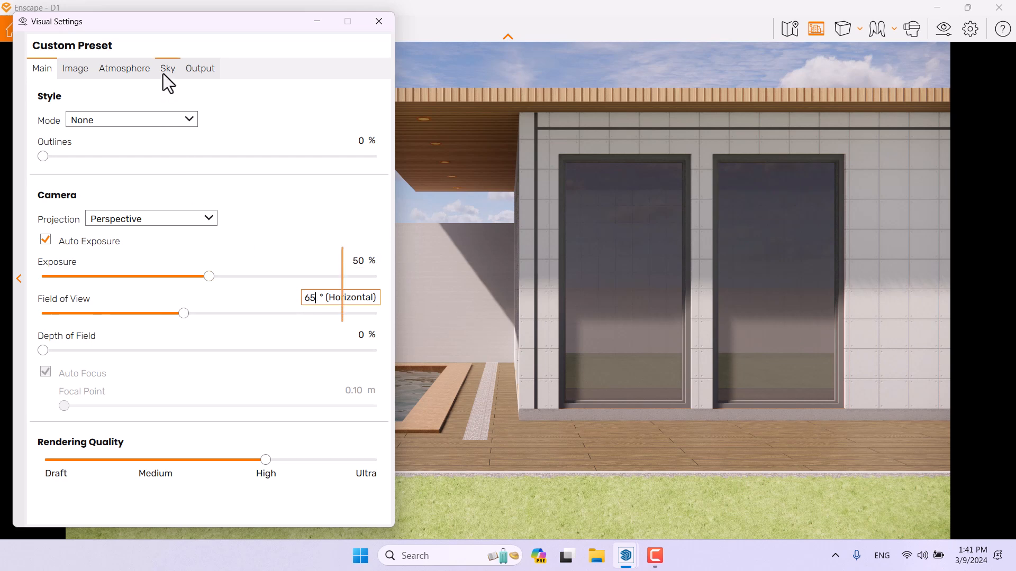
- Lower the sun brightness to 4% in the atmosphere illumination settings
click(110, 66)
click(361, 234)
key(BackSpace)
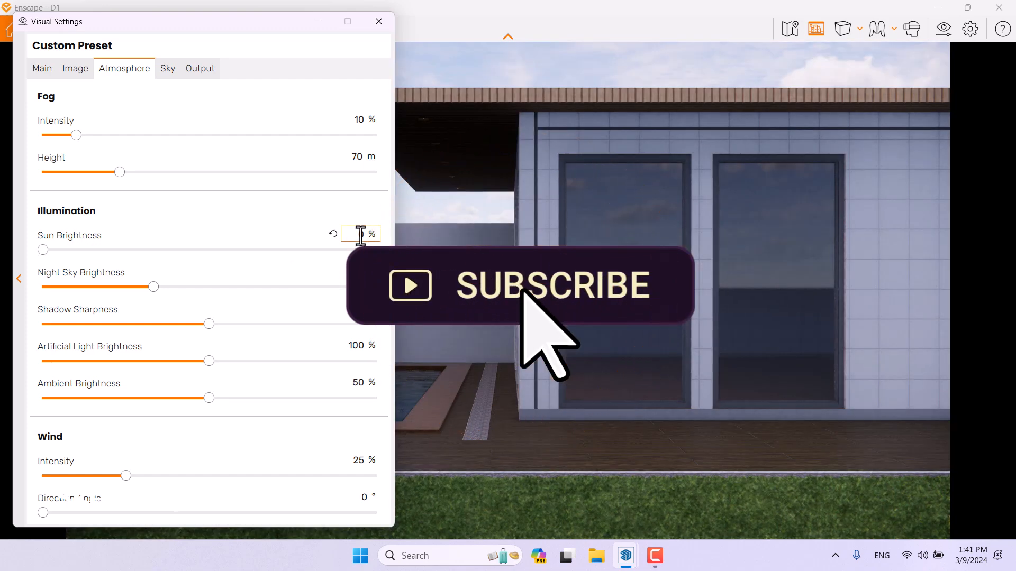
double_click(360, 235)
text(4)
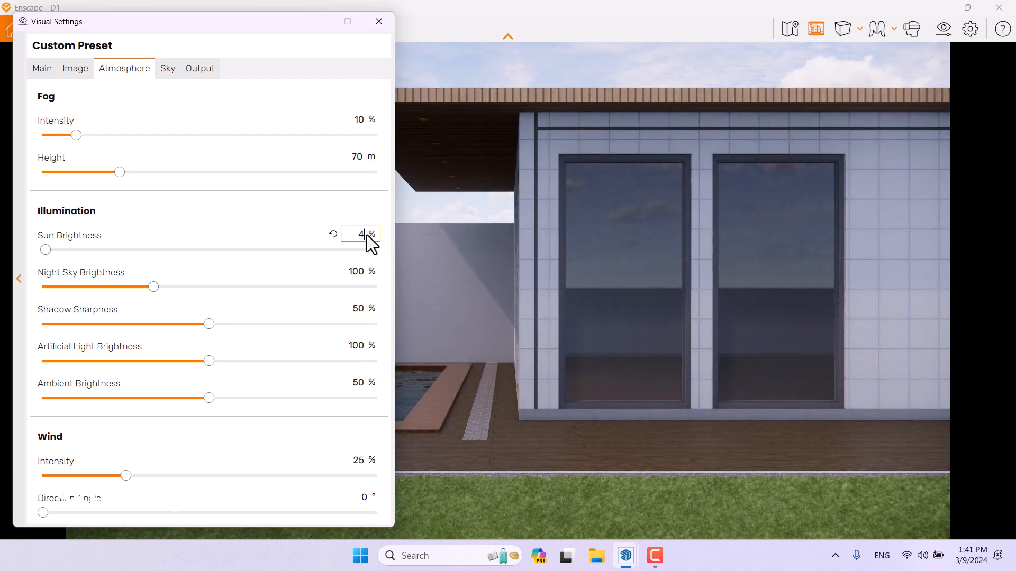
- Set cloud density, variety and cirrus amount to 100%, contrails to 0, and cloud longitude to 6,000 m
click(164, 77)
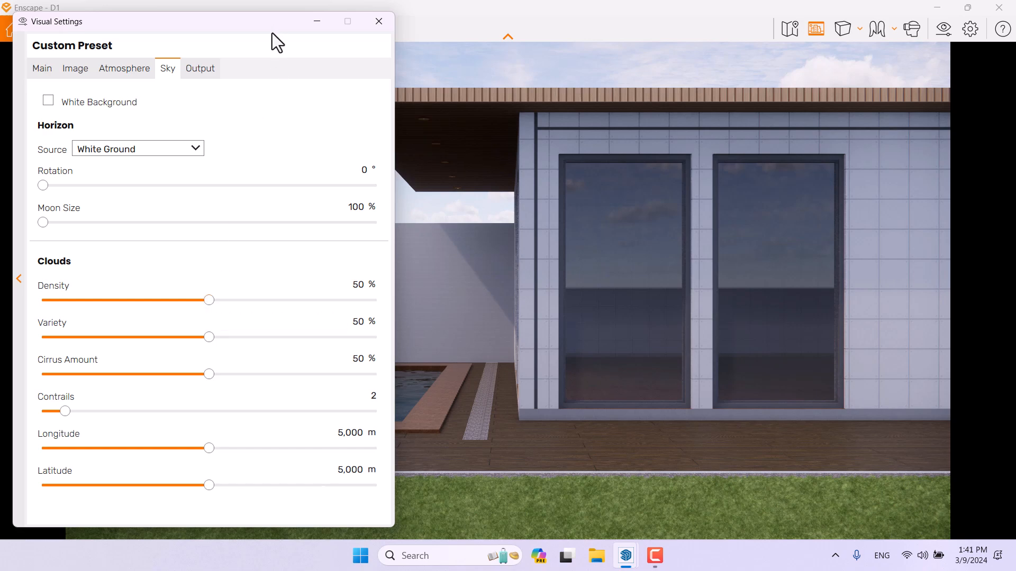
drag(458, 224, 423, 159)
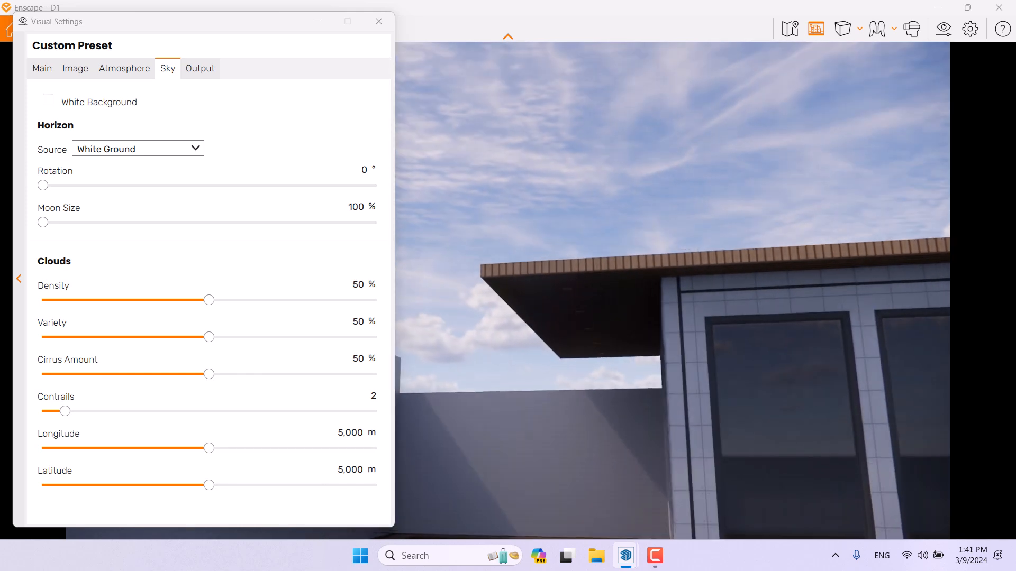
drag(207, 303, 430, 300)
drag(208, 337, 474, 339)
drag(207, 375, 490, 376)
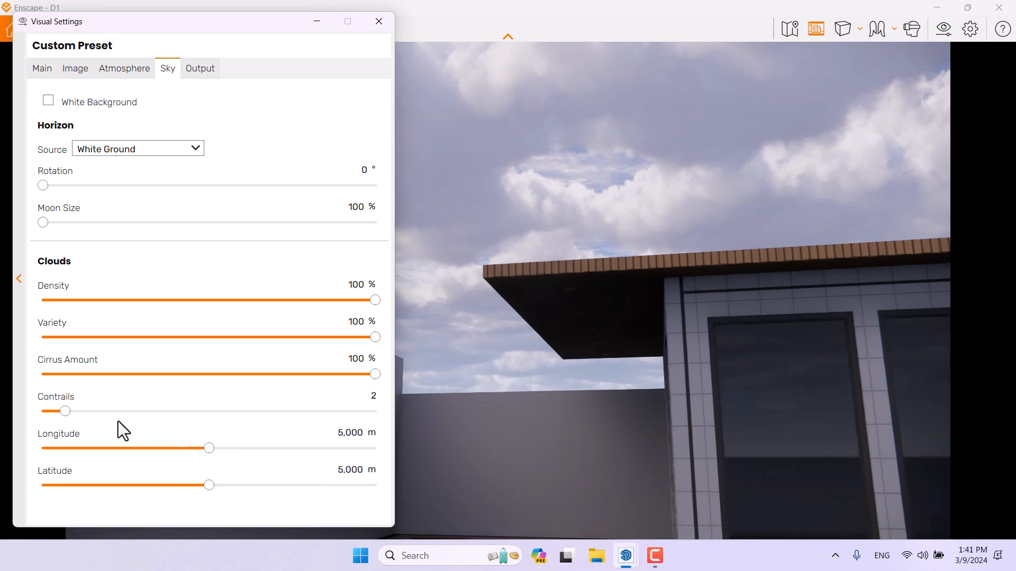
drag(68, 414, 2, 418)
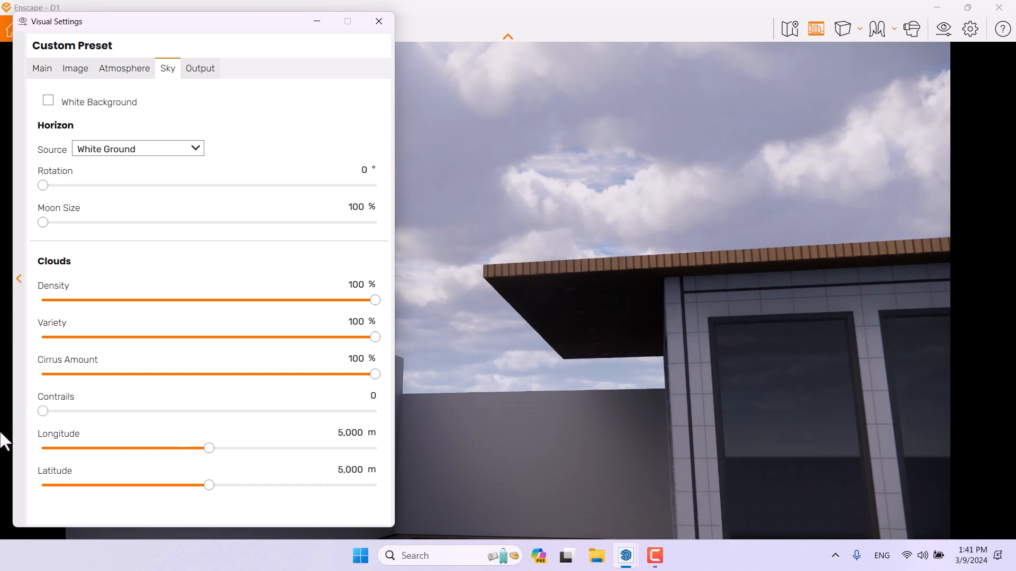
drag(215, 450, 251, 471)
double_click(345, 437)
text(6000)
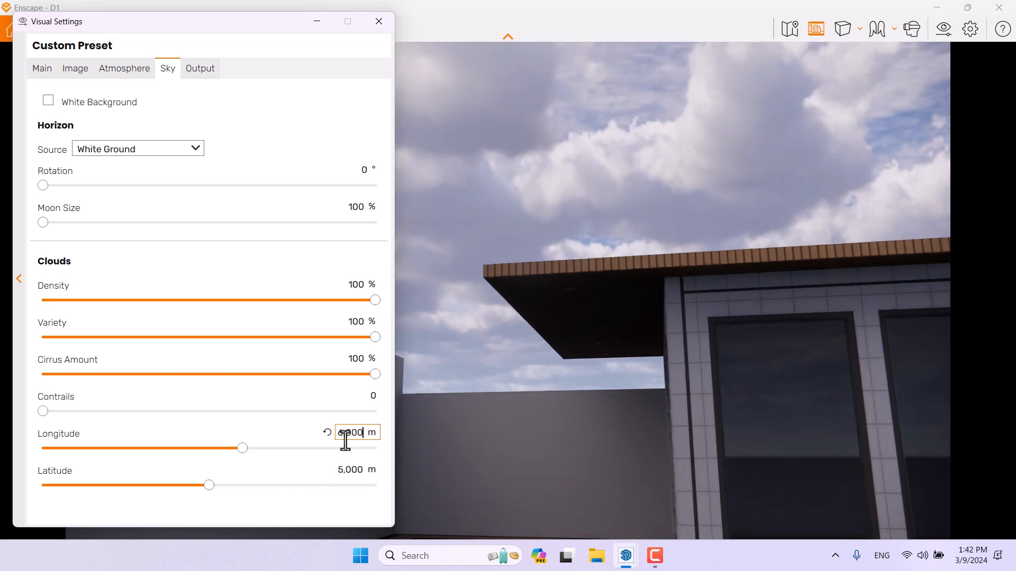
- Change the horizon source to White Cubes
click(161, 148)
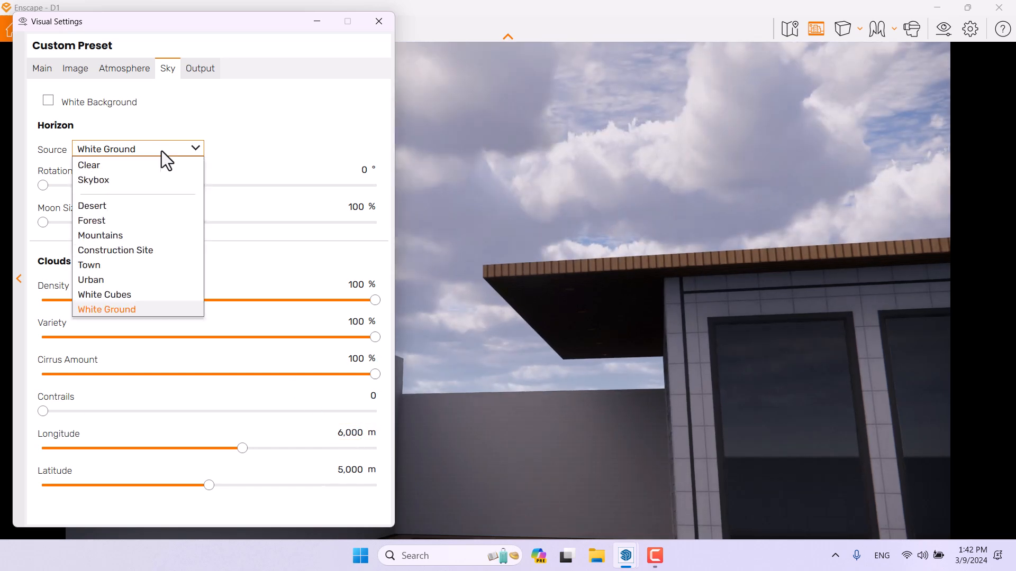
click(116, 295)
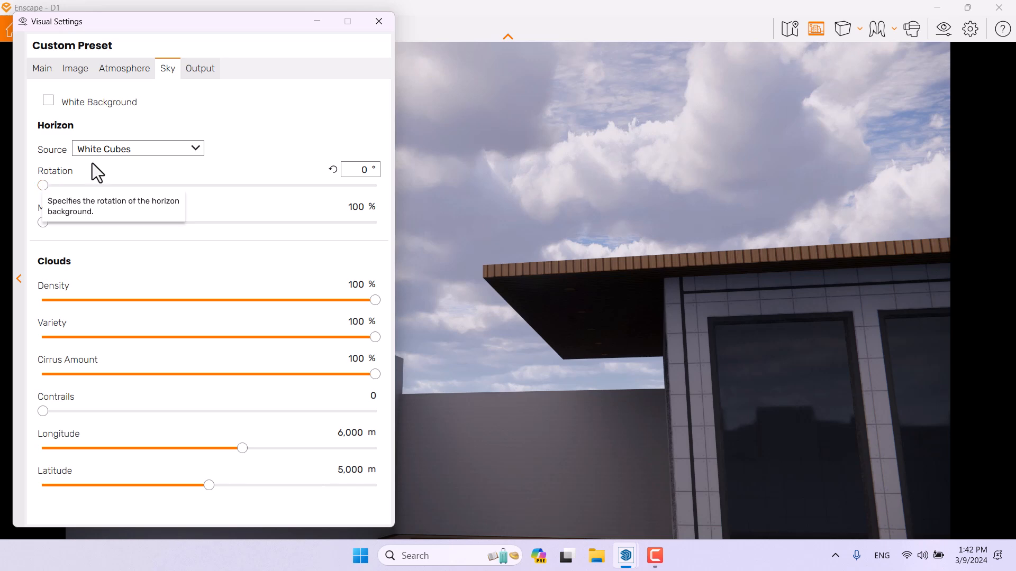
click(127, 149)
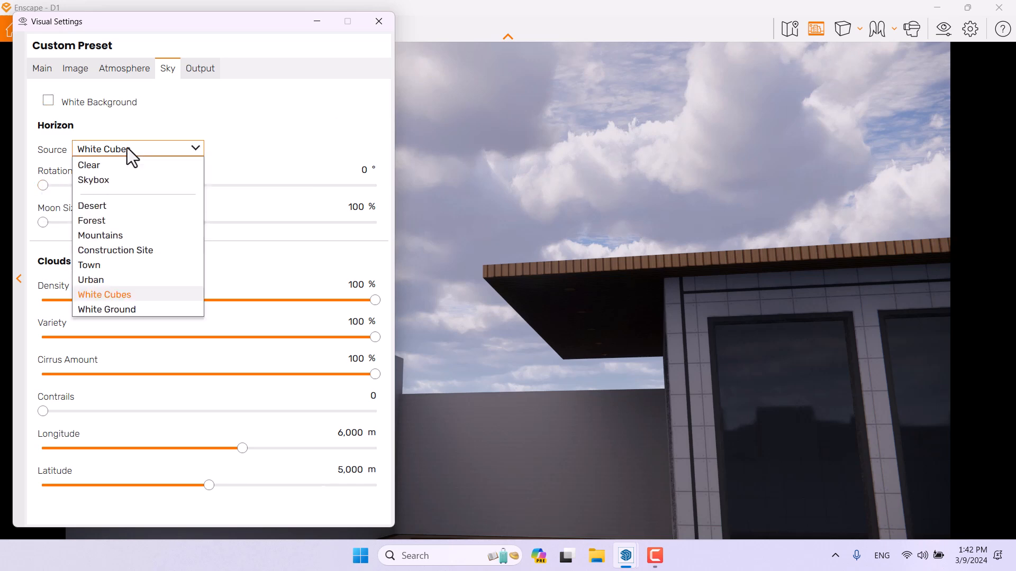
click(127, 149)
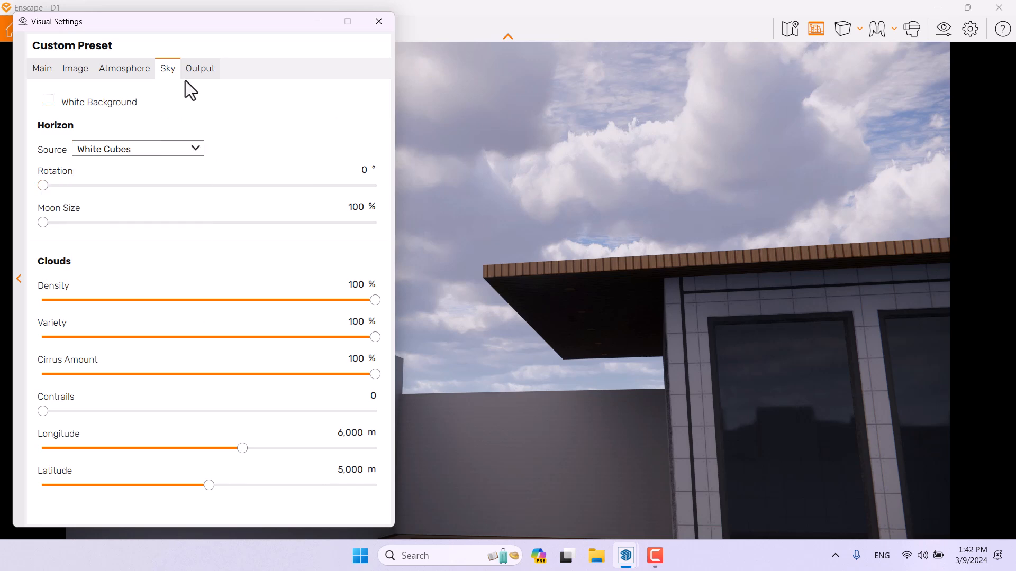
- Set the render output resolution to Ultra HD
click(193, 70)
click(152, 125)
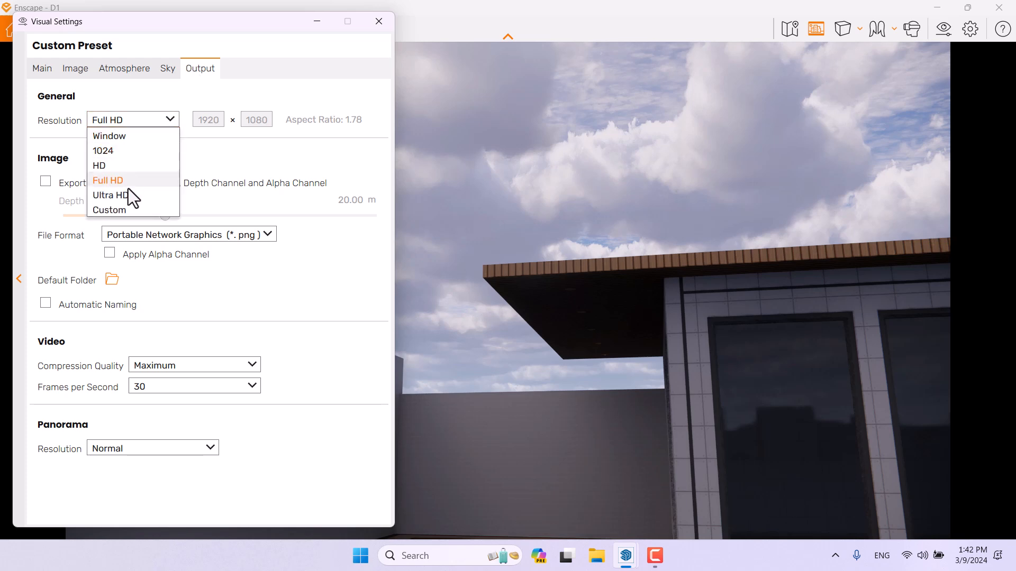
click(128, 191)
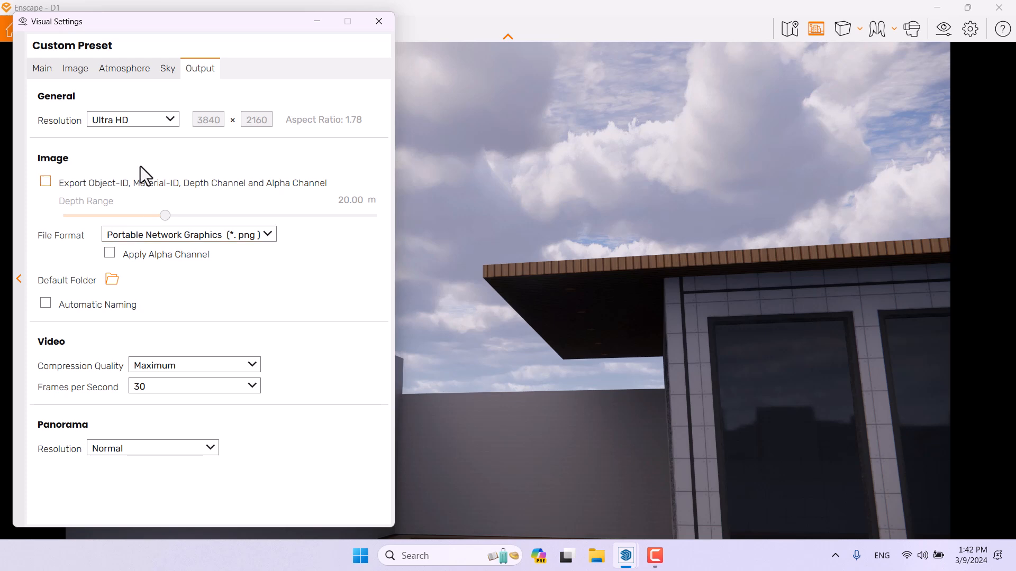
- Close the visual settings and return the camera to the saved Cad 001 view
click(137, 74)
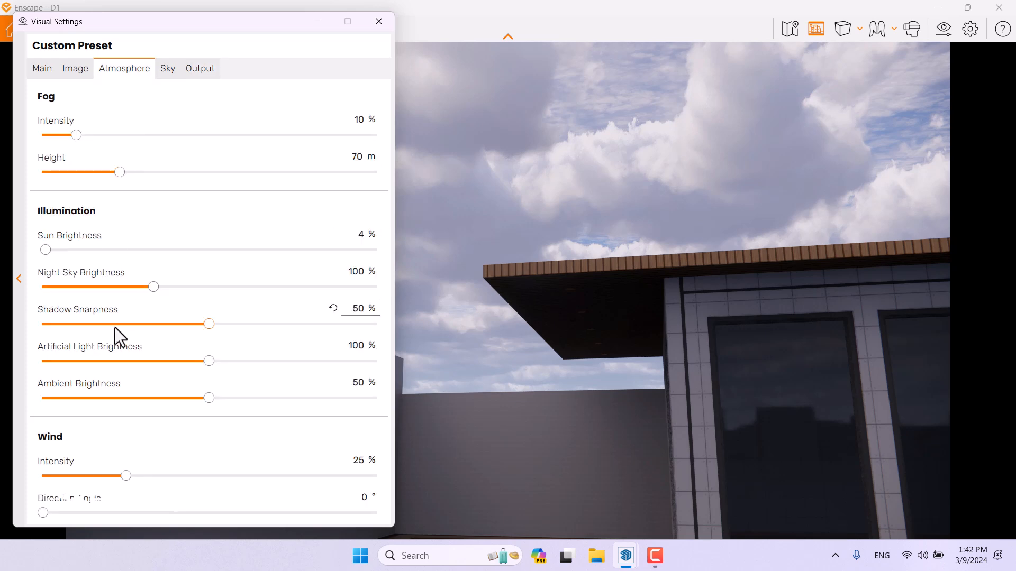
click(478, 321)
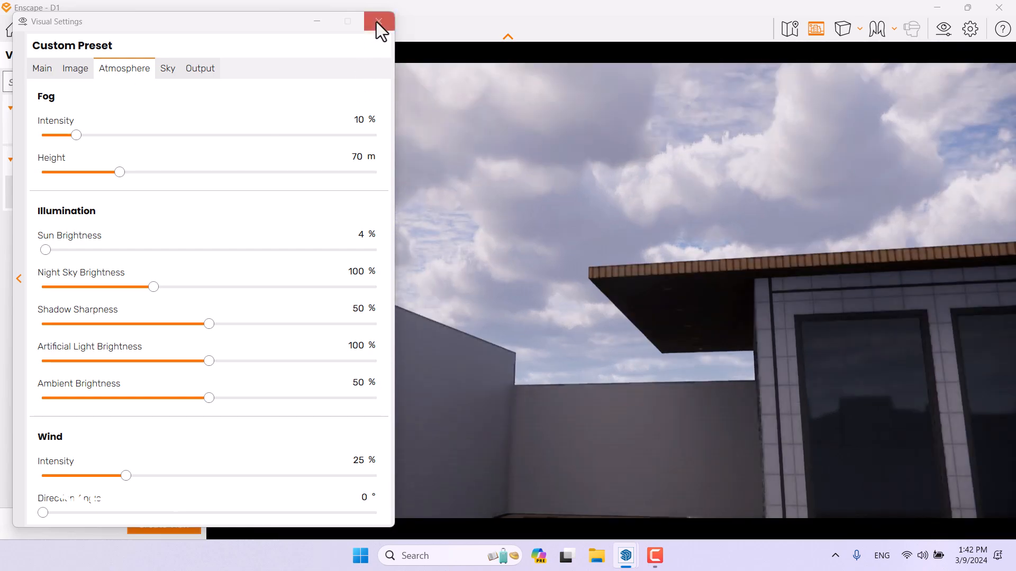
click(378, 21)
click(67, 201)
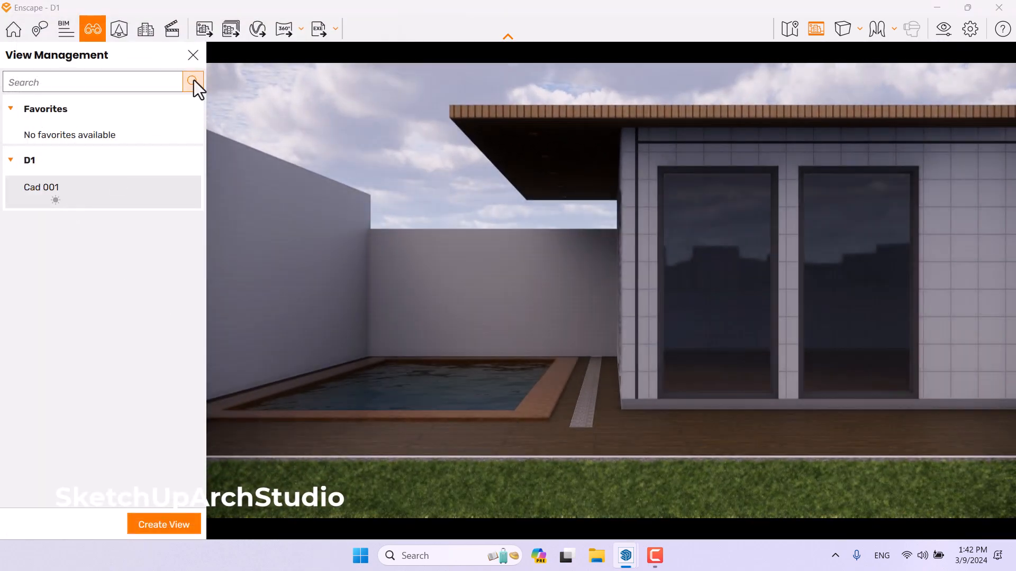
click(193, 55)
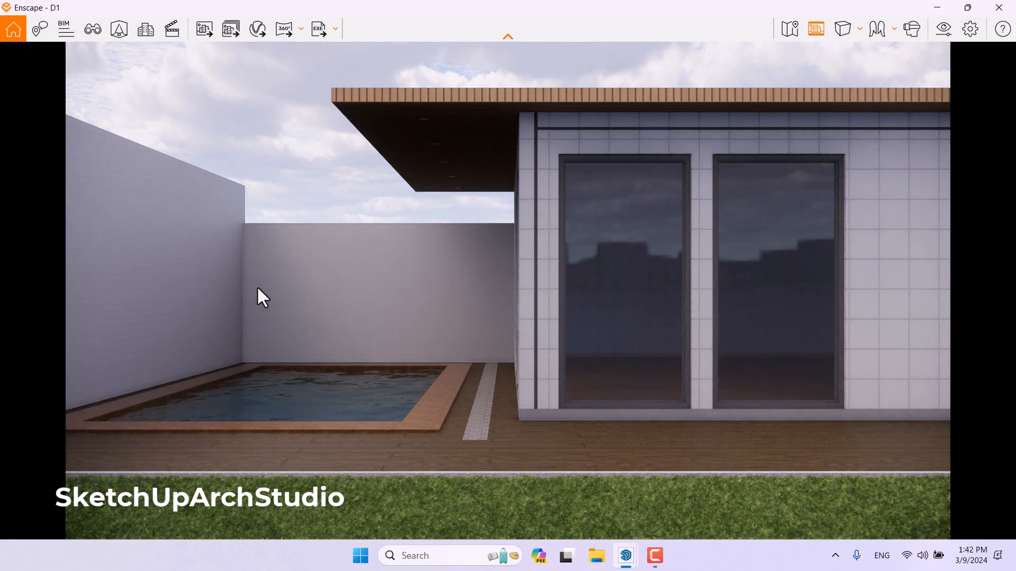
- Open the asset library with the round planters in view and filter its Vegetation category to assets tagged Tree
click(120, 35)
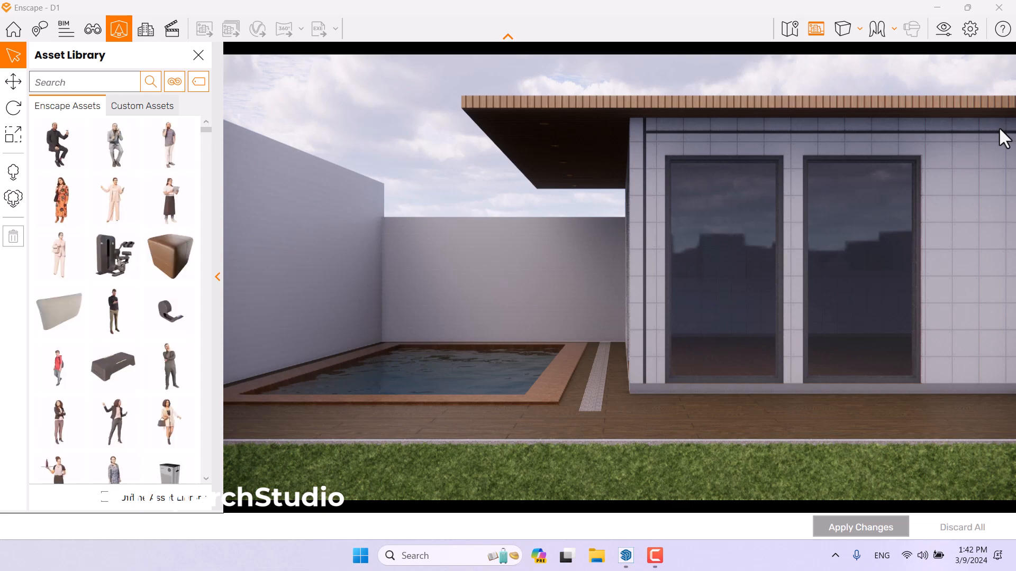
key(d)
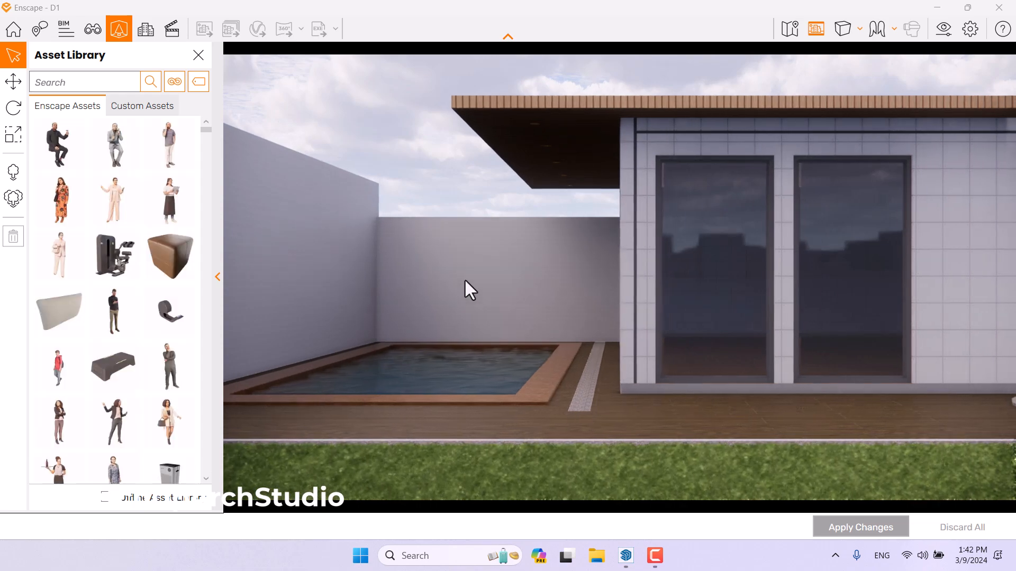
key(d)
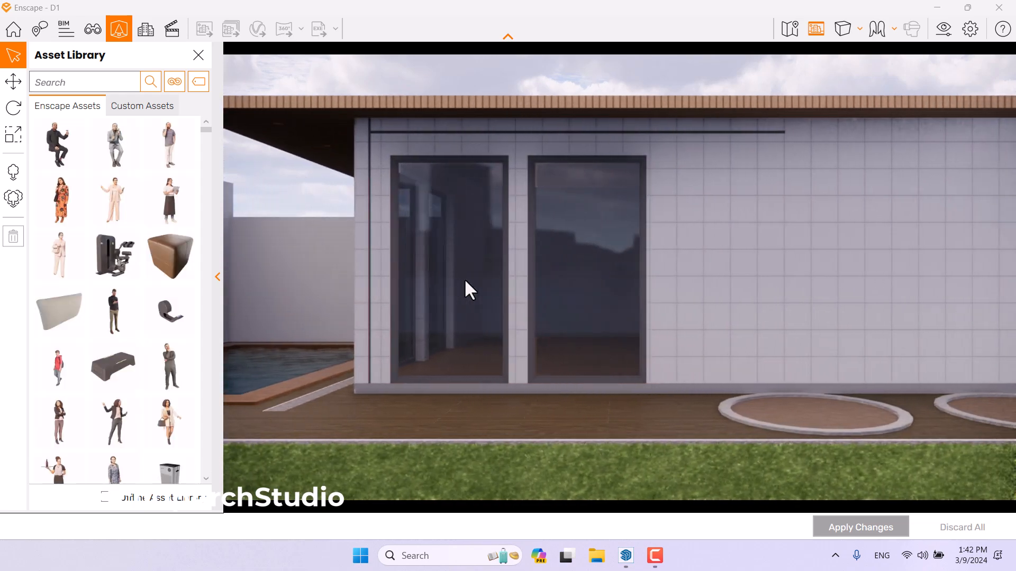
click(177, 84)
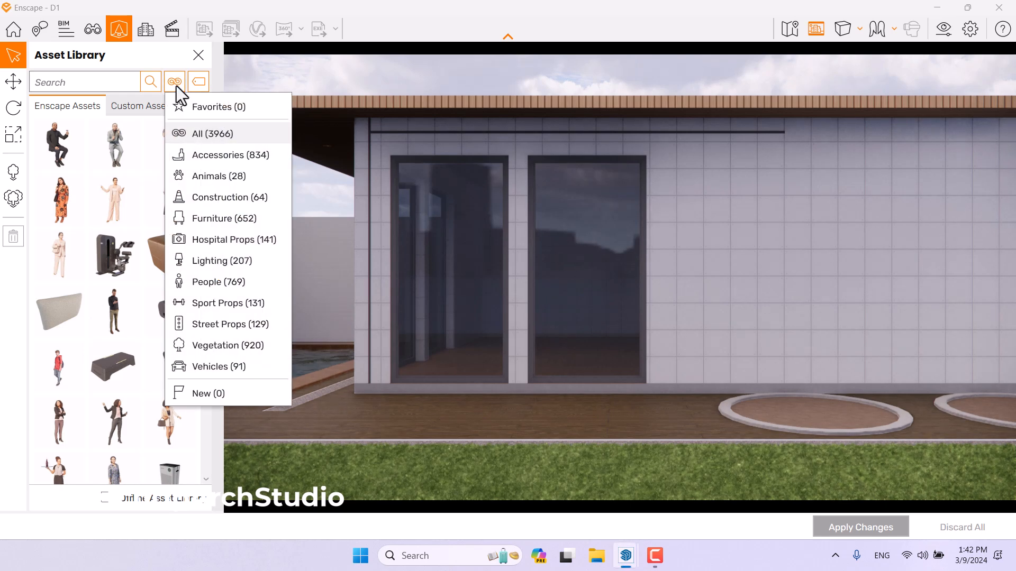
click(204, 349)
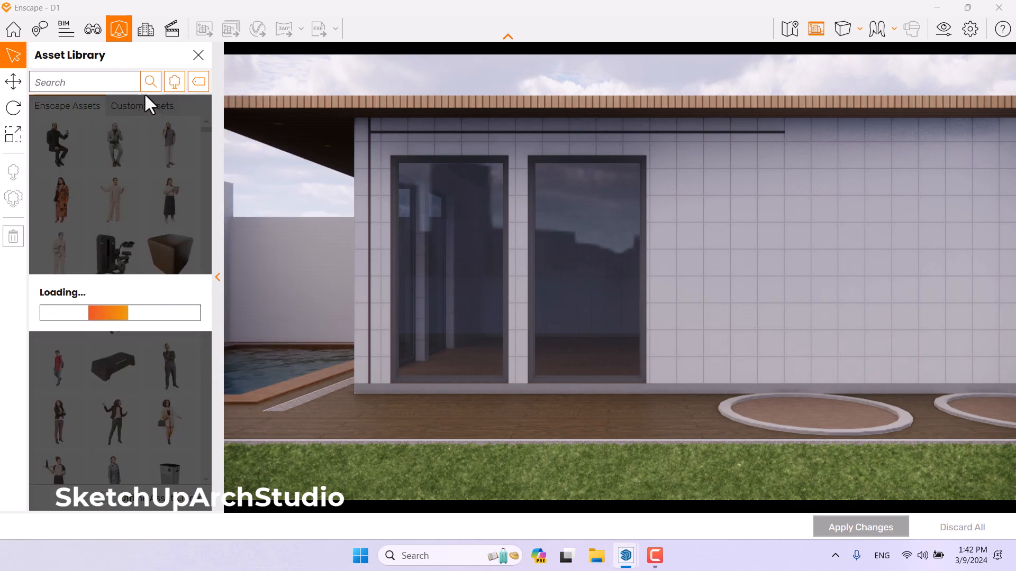
click(198, 82)
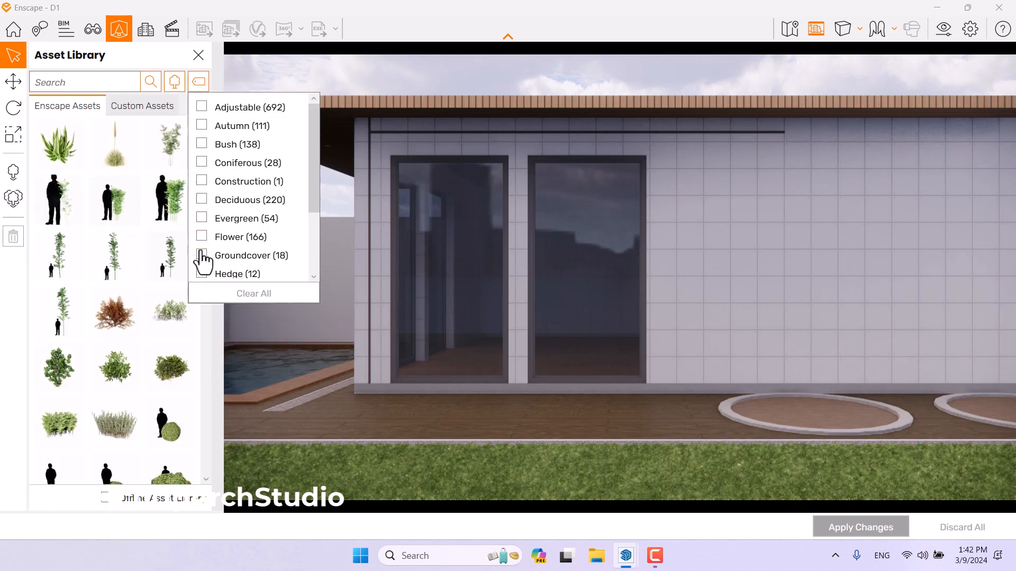
scroll(203, 259, down, 5)
click(201, 270)
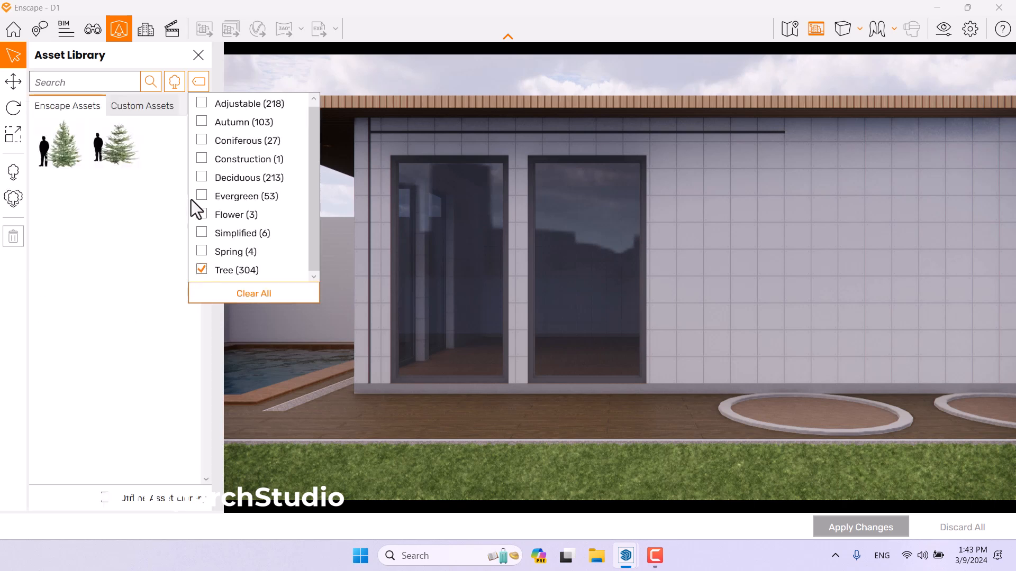
click(107, 65)
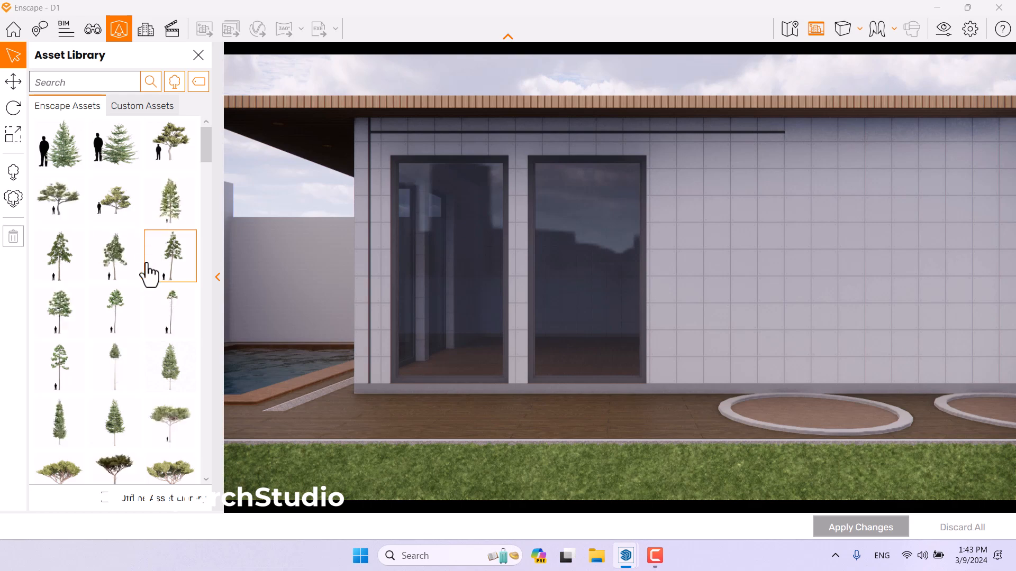
- Choose the Deciduous Tree 030: Elm asset for single placement in the first round planter
scroll(134, 312, down, 2)
scroll(136, 317, down, 5)
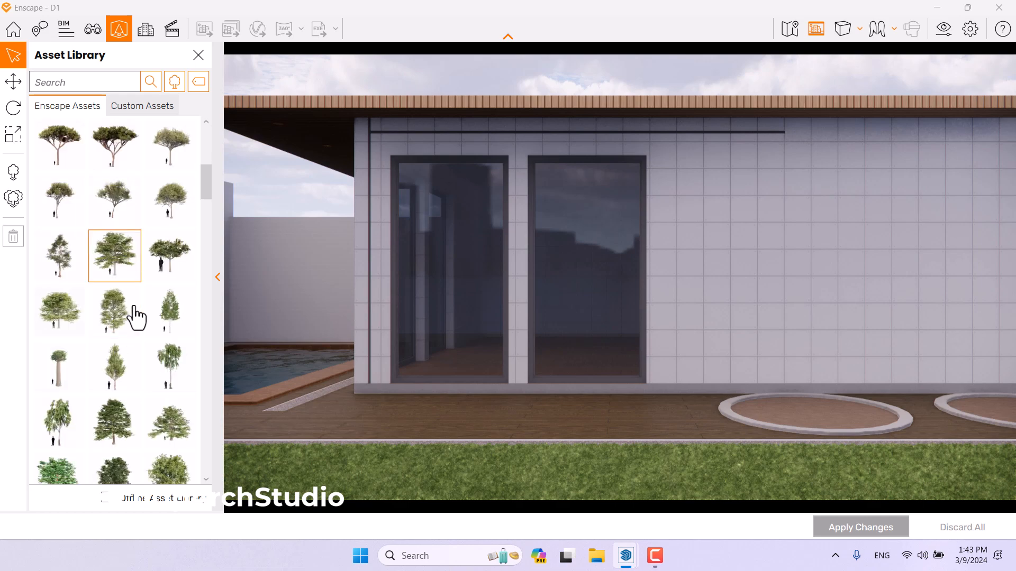
scroll(137, 316, down, 1)
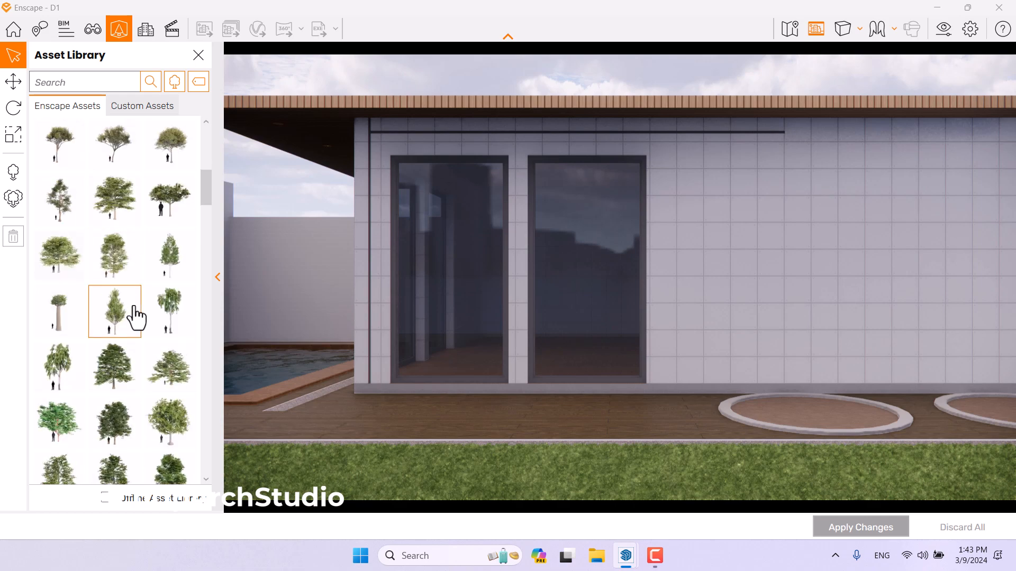
scroll(154, 261, up, 1)
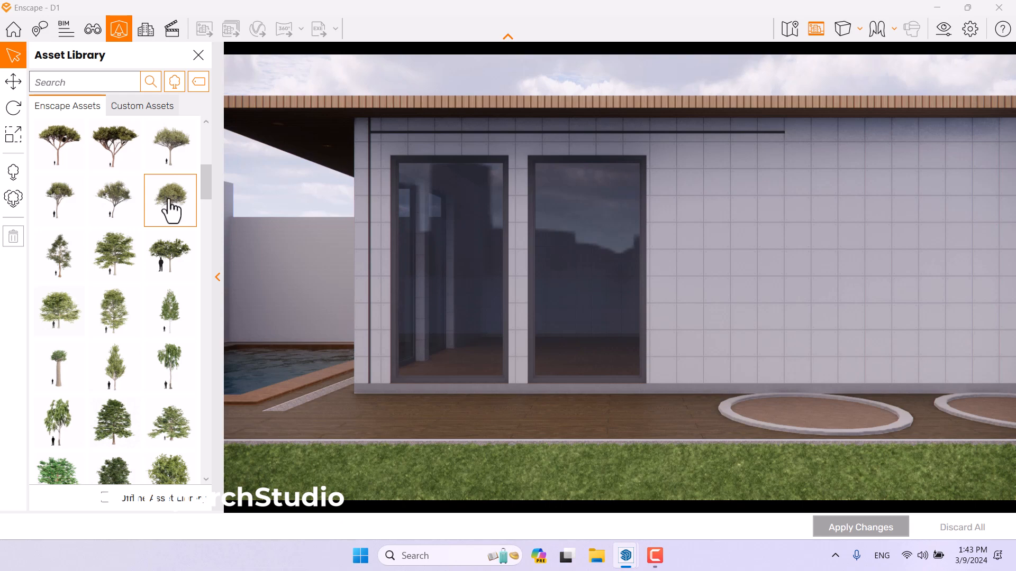
scroll(170, 209, down, 5)
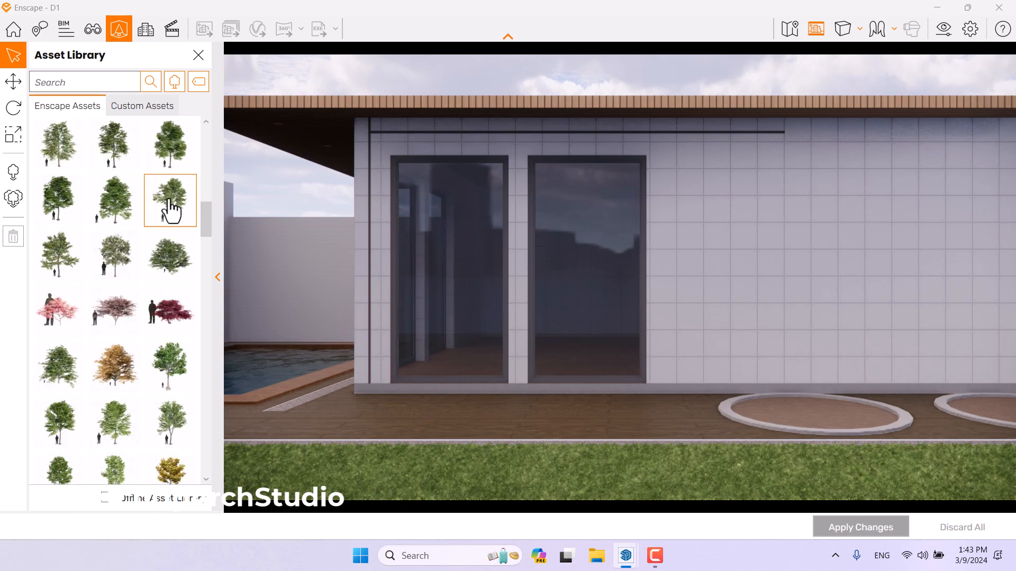
click(115, 250)
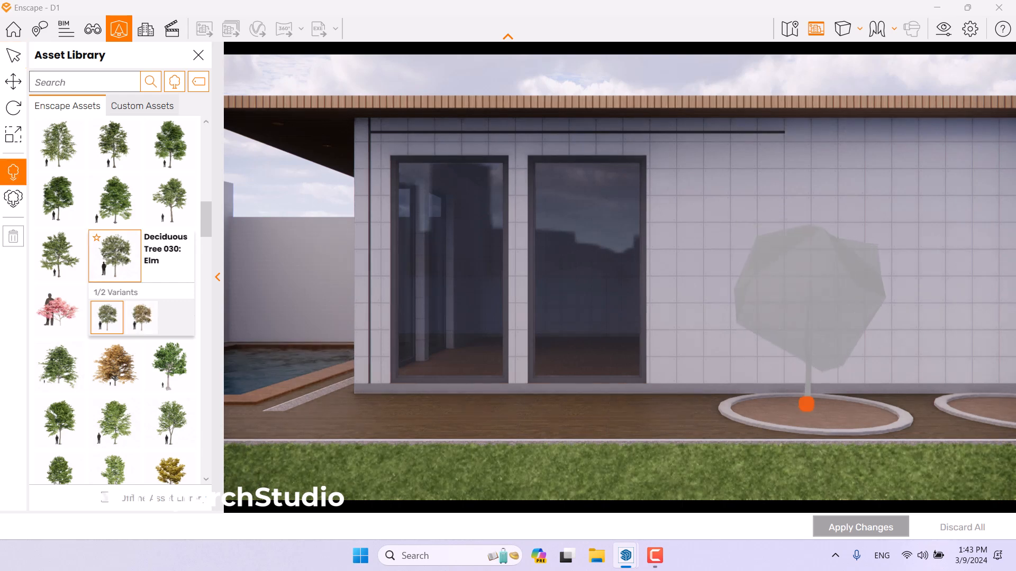
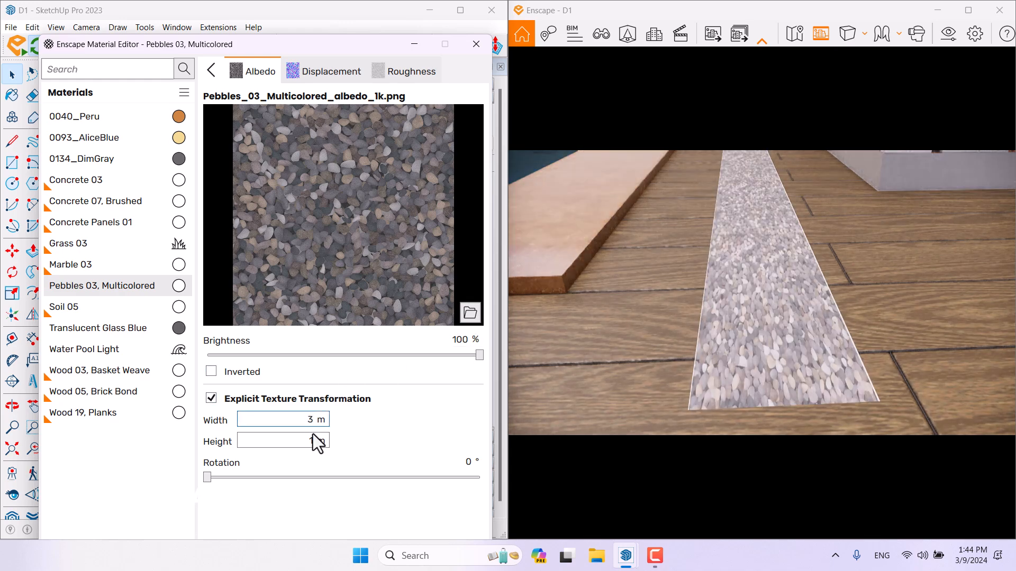
- Adjust the Pebbles 03, Multicolored albedo texture's height and raise the material's displacement amount to 3.86
click(311, 440)
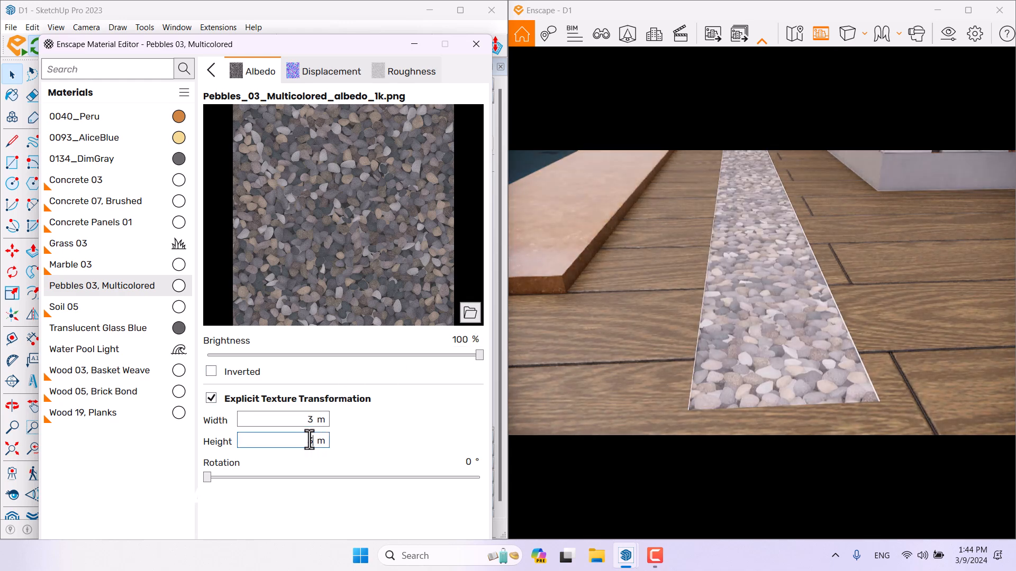
click(211, 72)
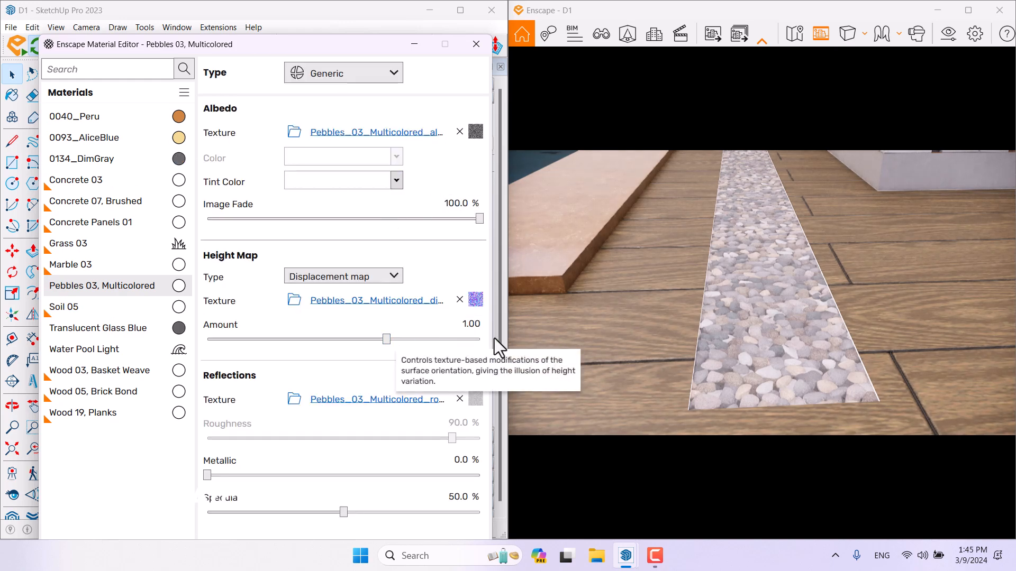
right_drag(699, 354, 809, 307)
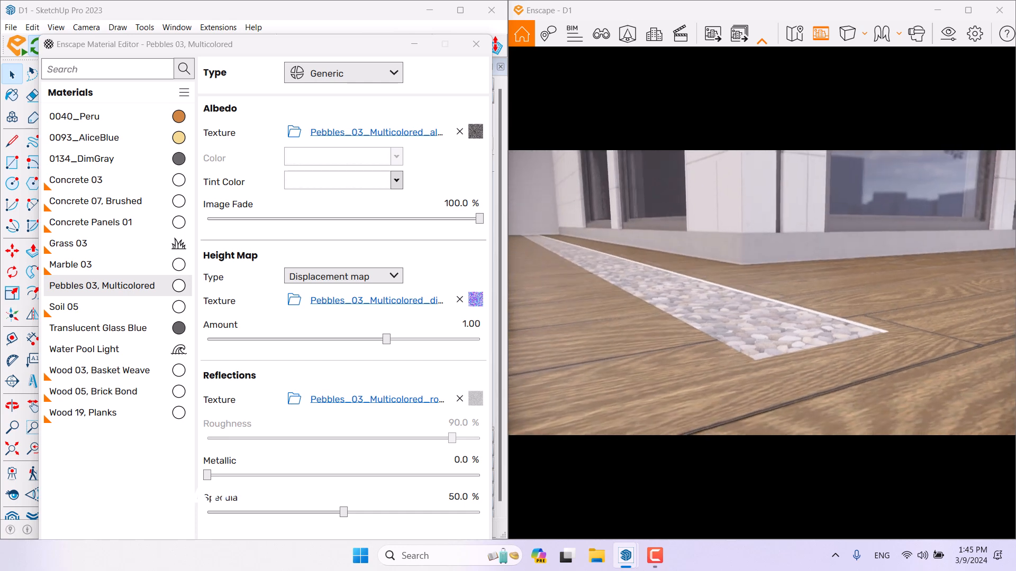
drag(387, 338, 425, 337)
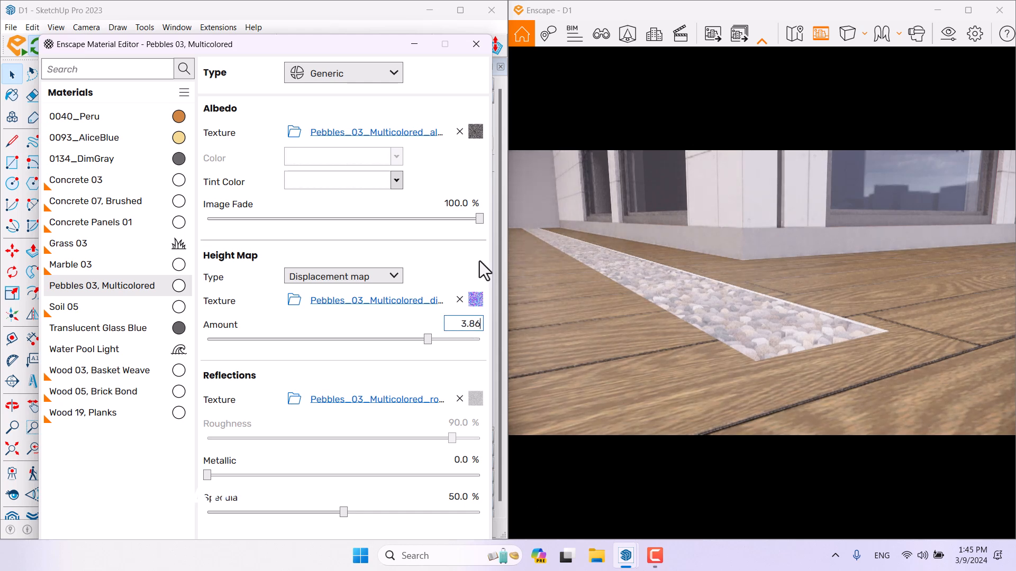
- Set the pebble material's image fade to 96% and its tint color to dark gray
text(6)
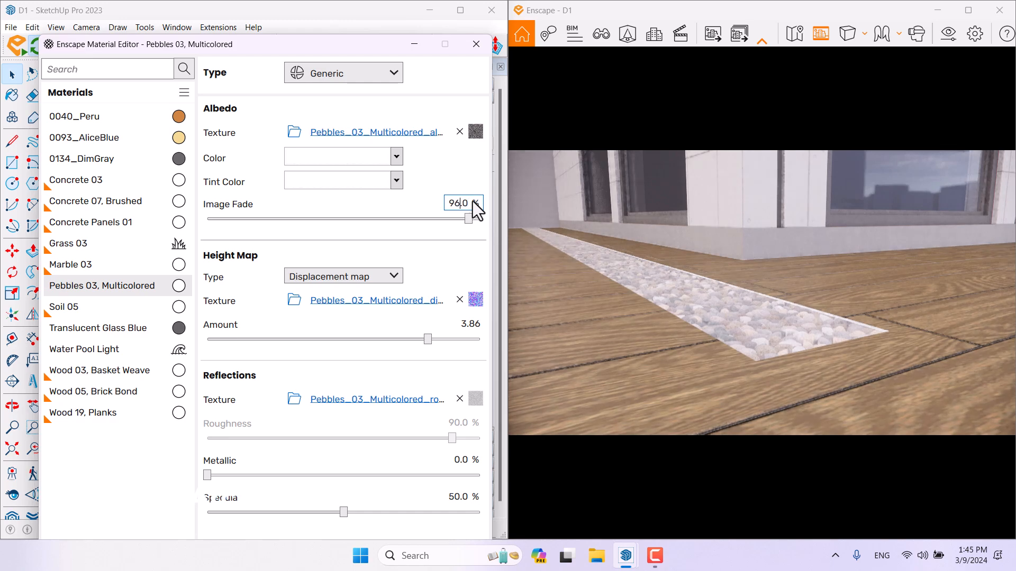
click(396, 180)
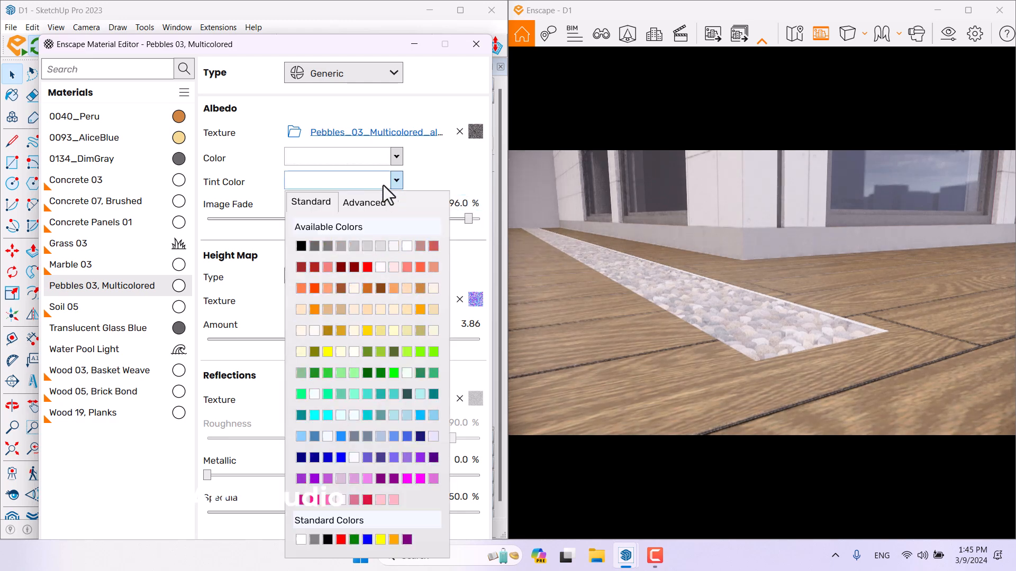
click(355, 246)
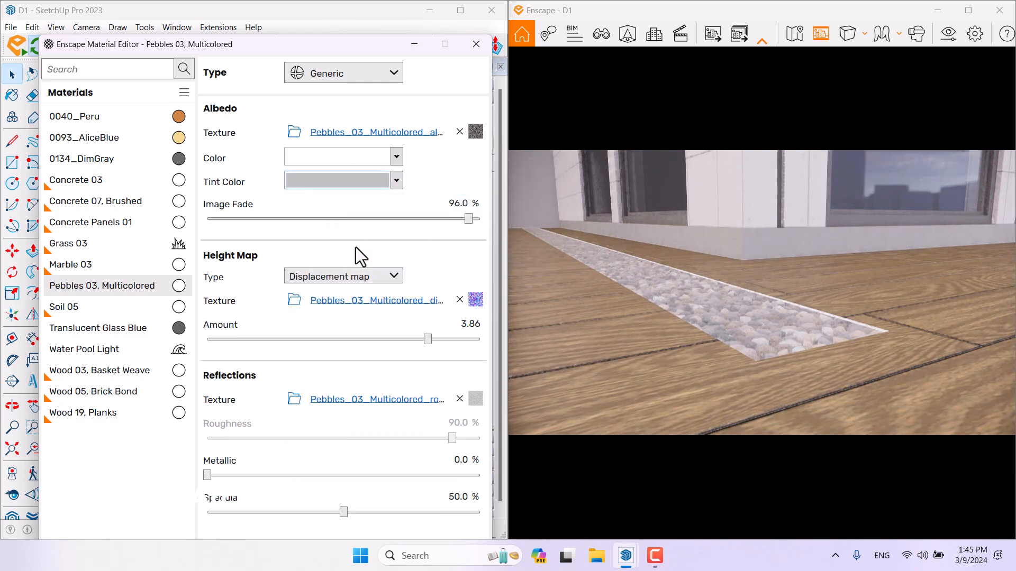
click(351, 179)
click(317, 246)
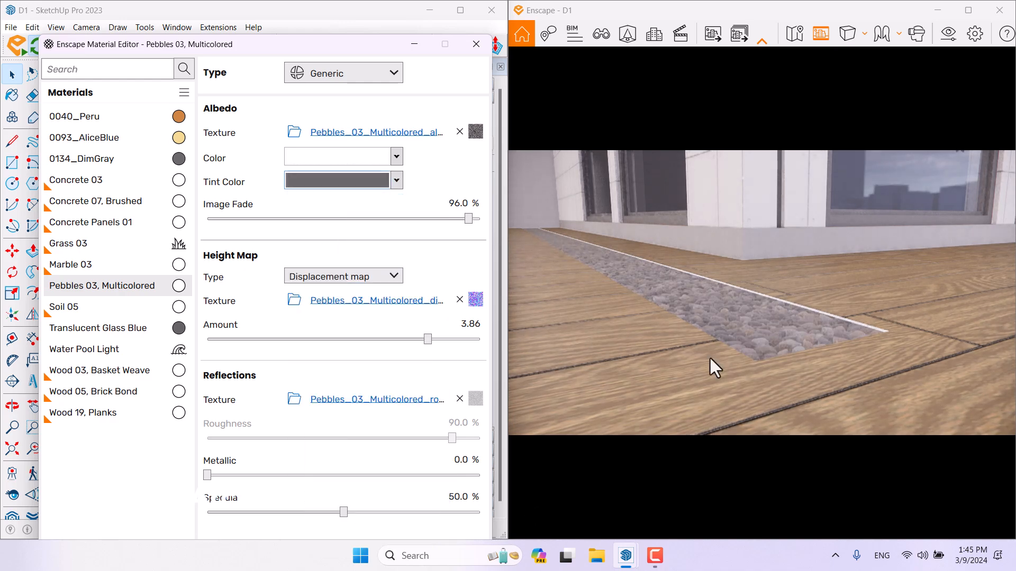
- Remove the pebble material's reflection texture and set its roughness to 24%
click(459, 398)
click(457, 422)
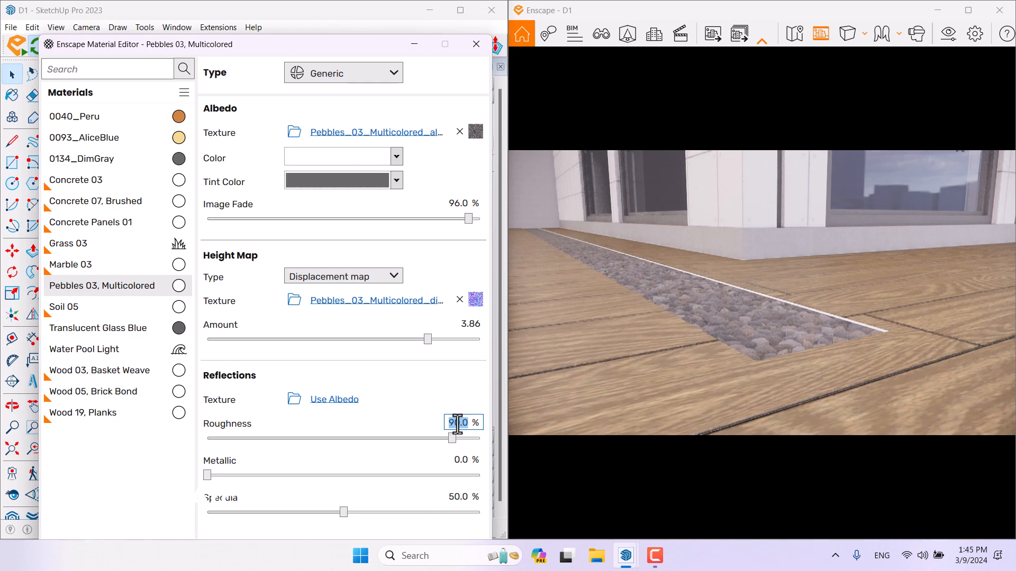
right_drag(734, 324, 561, 353)
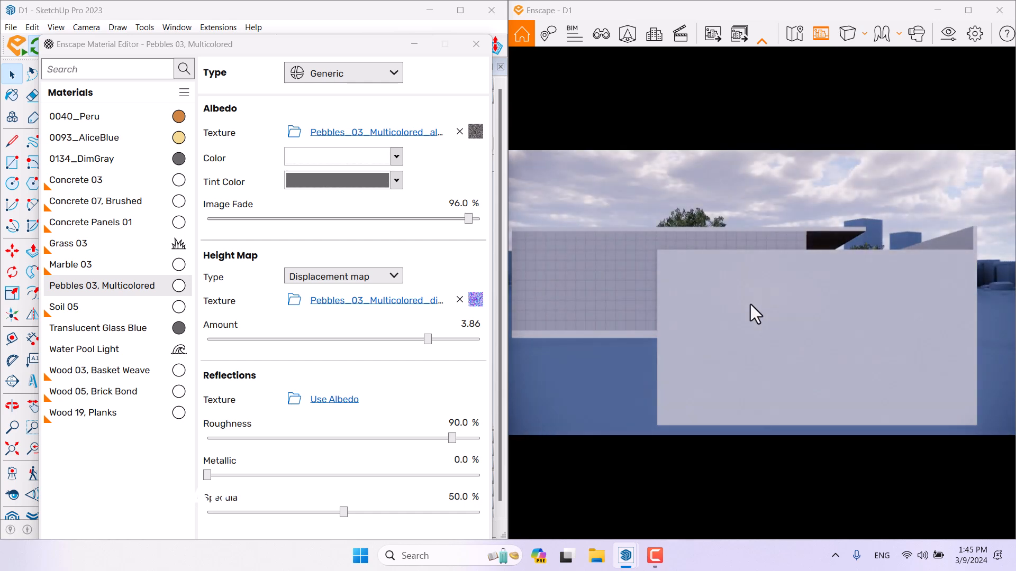
mouse_move(750, 304)
right_down()
mouse_move(730, 310)
mouse_move(740, 307)
right_up()
right_drag(926, 164, 810, 169)
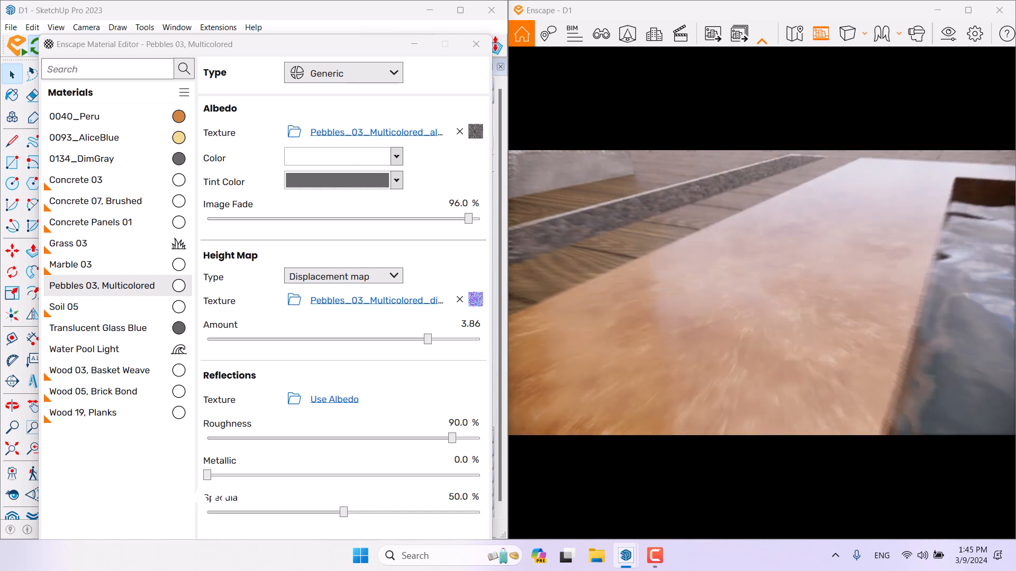
right_drag(825, 238, 901, 245)
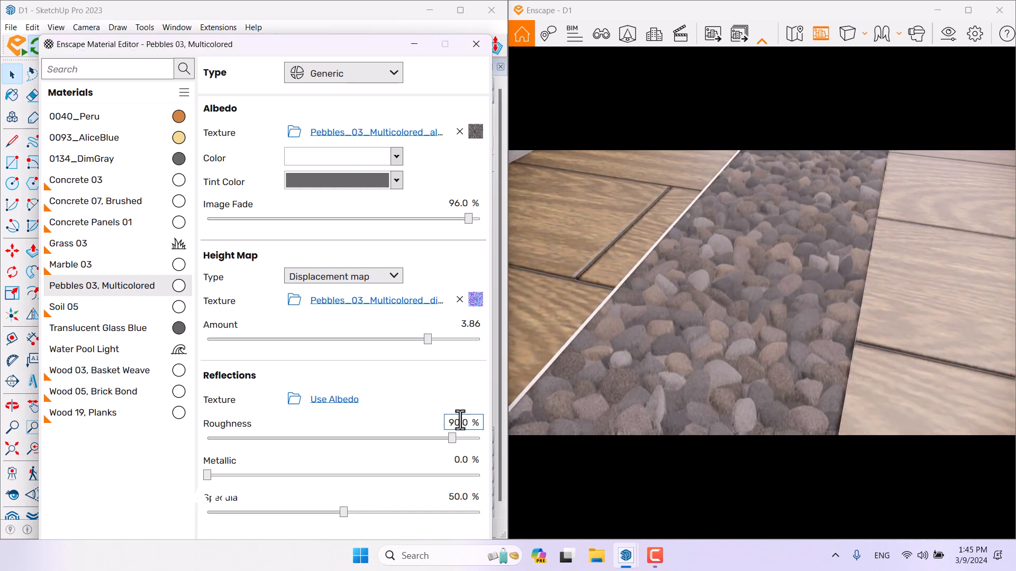
text(4)
key(Return)
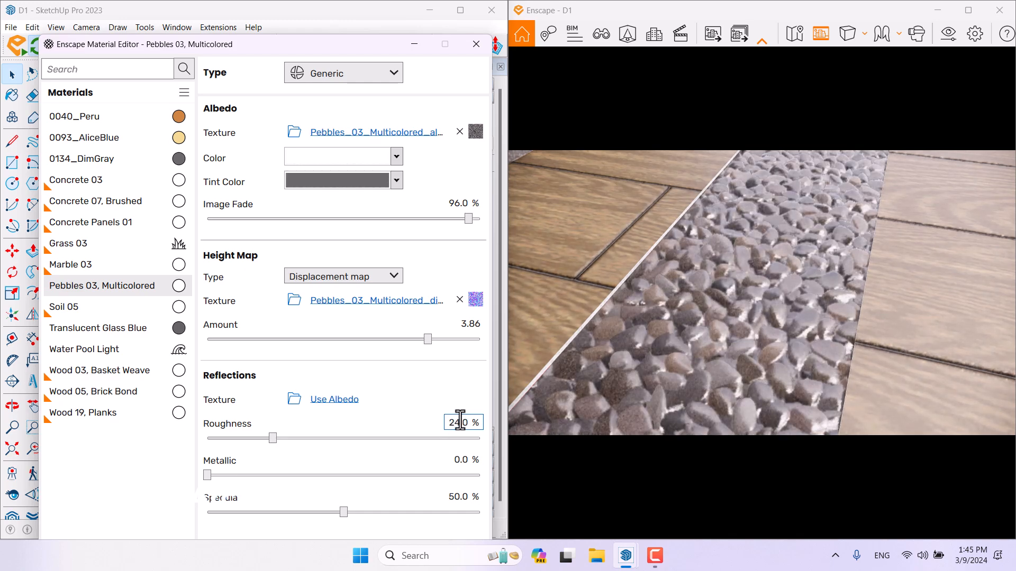
- Examine the pebble strip between the pool and the house up close and from farther back
right_drag(680, 297, 545, 298)
scroll(755, 286, down, 3)
right_drag(754, 287, 783, 216)
scroll(752, 280, down, 4)
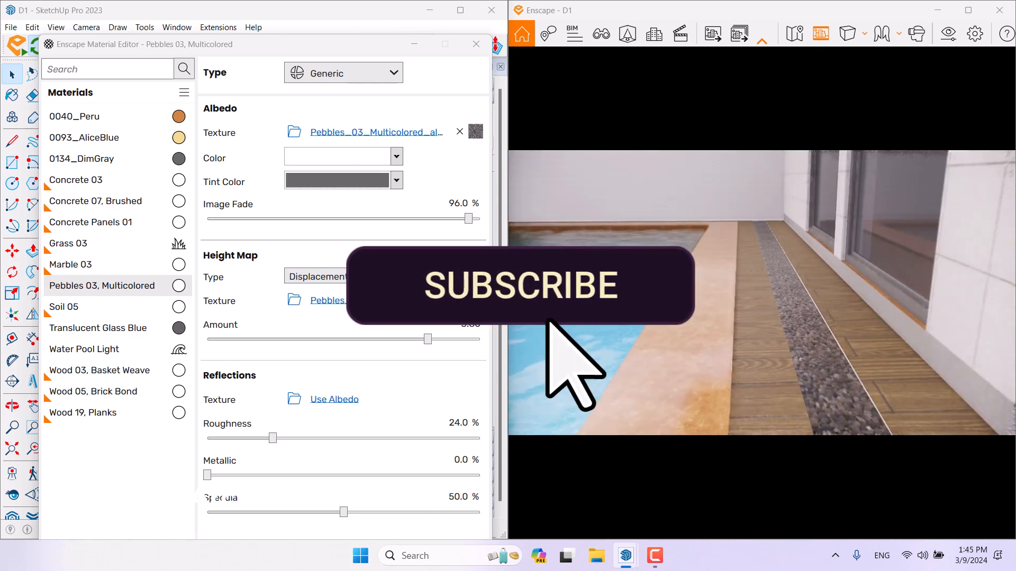
scroll(761, 292, down, 5)
right_drag(762, 293, 688, 291)
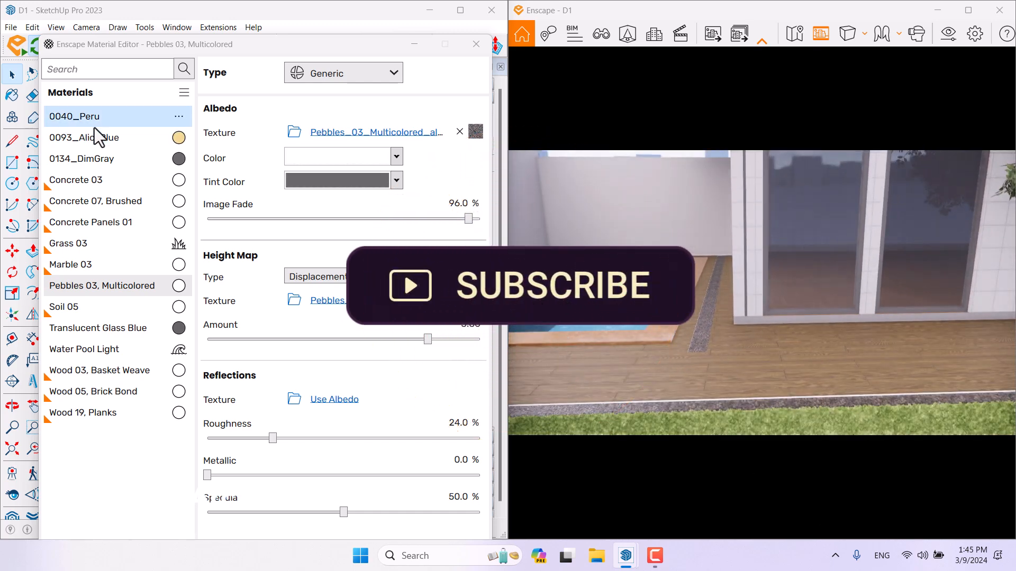
drag(206, 49, 139, 147)
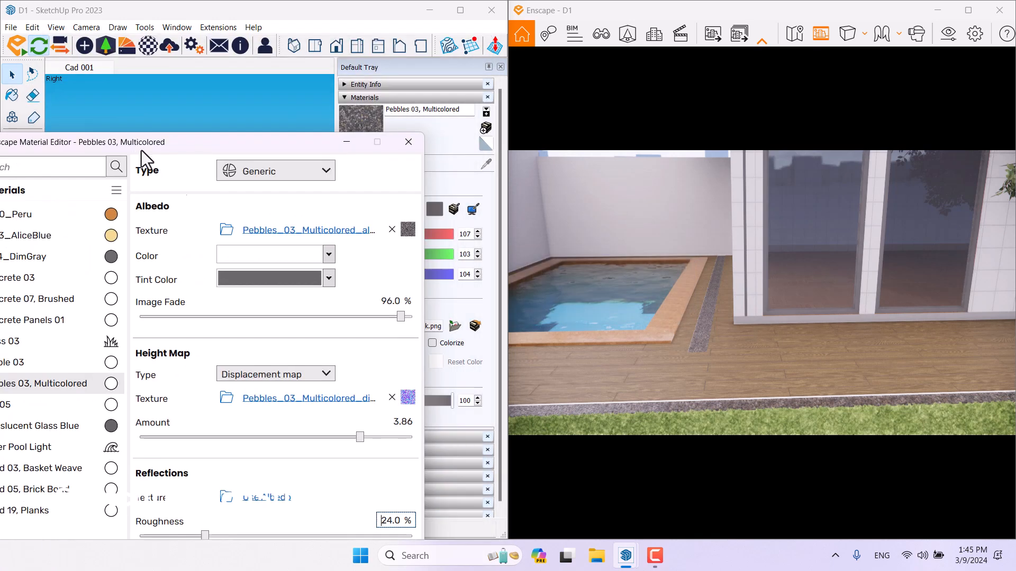
click(654, 561)
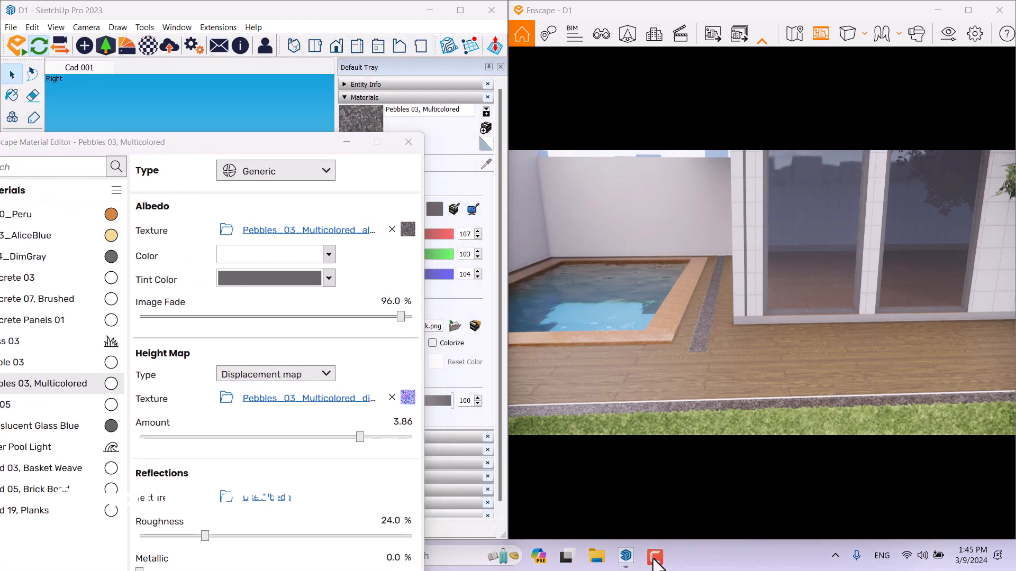
- Sample the wooden deck in the SketchUp model to load its Wood 05, Brick Bond material in the Enscape Material Editor
drag(238, 142, 262, 334)
mouse_move(189, 140)
middle_down()
mouse_move(190, 265)
mouse_move(185, 163)
mouse_move(223, 252)
mouse_move(227, 188)
middle_up()
scroll(227, 188, up, 3)
click(482, 157)
scroll(238, 227, down, 3)
click(227, 229)
mouse_move(223, 333)
mouse_down()
mouse_move(235, 105)
mouse_move(224, 48)
mouse_up()
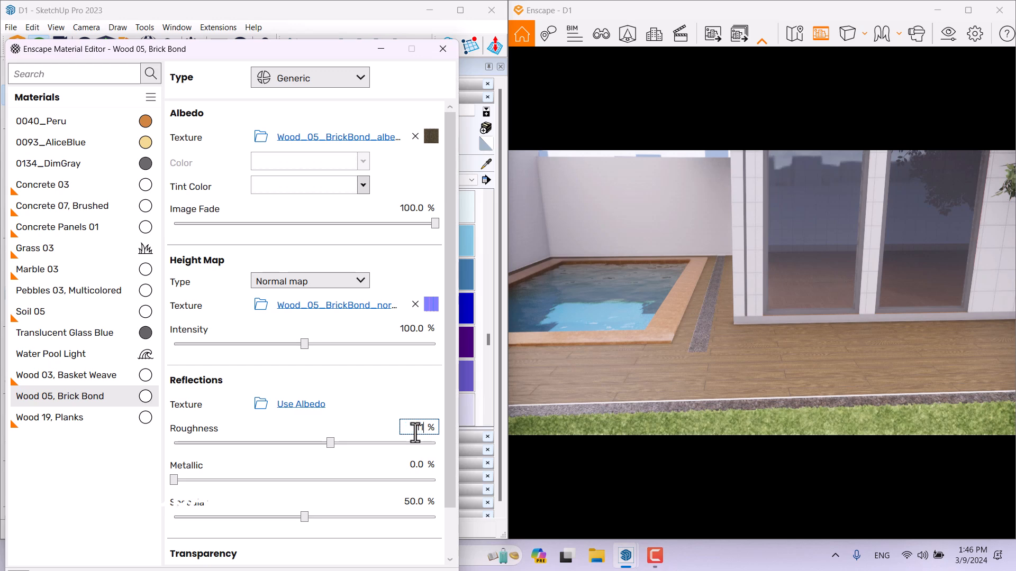
- Set the Wood 05, Brick Bond material's roughness to 11% and its normal map intensity to 88%
key(Return)
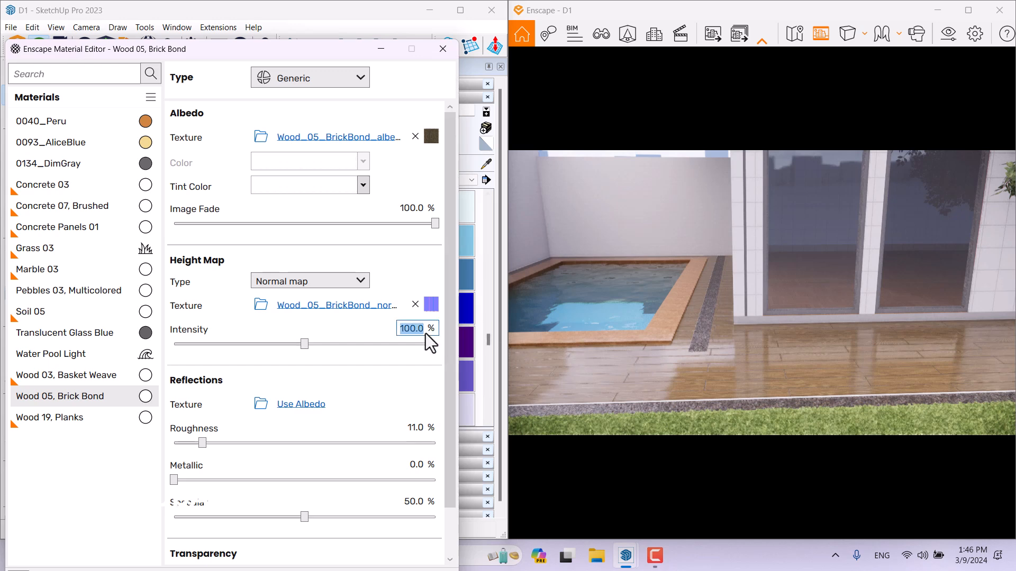
text(88)
key(Return)
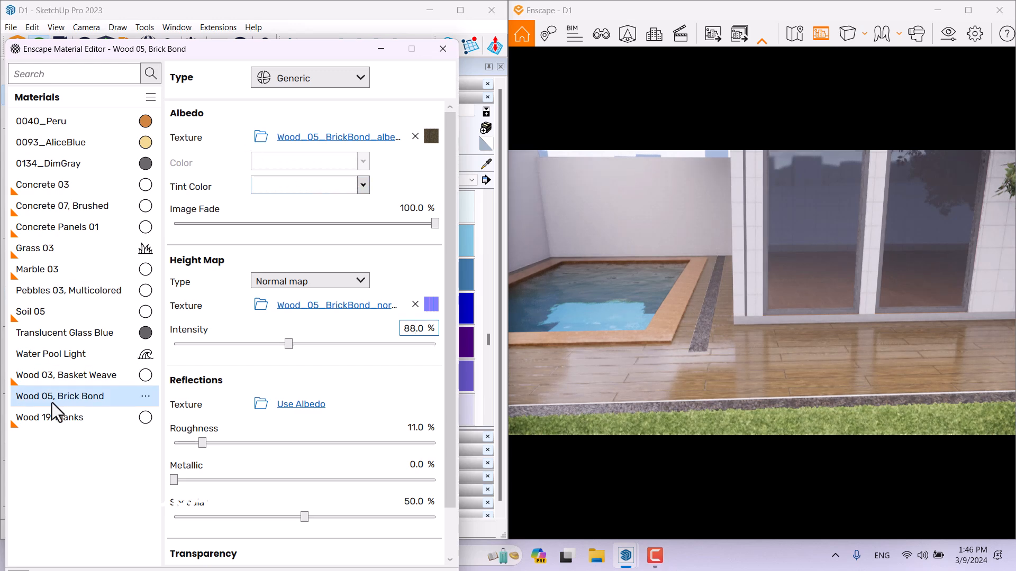
- Set the roughness of the Wood 03, Basket Weave material to 6%
click(69, 376)
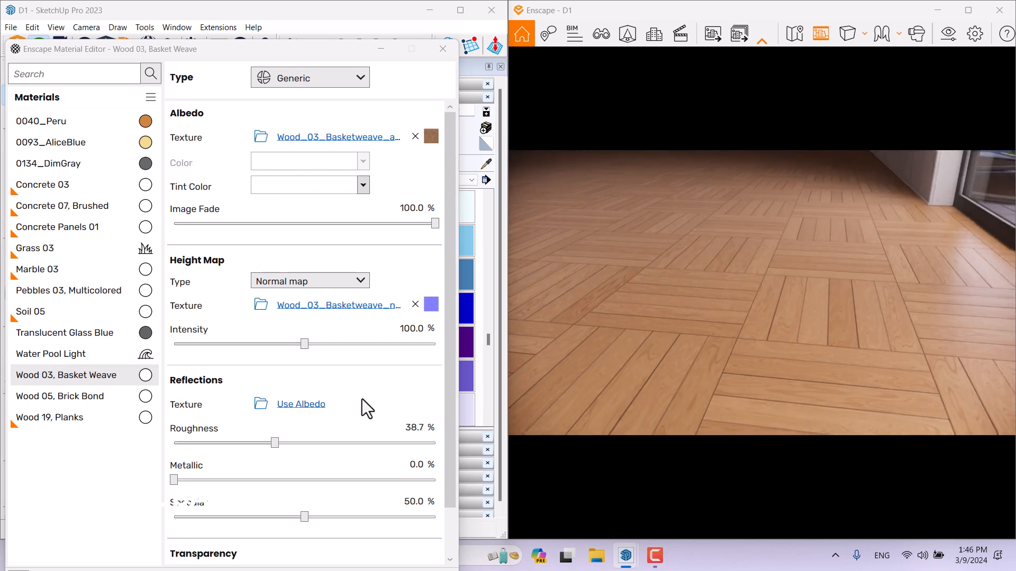
double_click(414, 427)
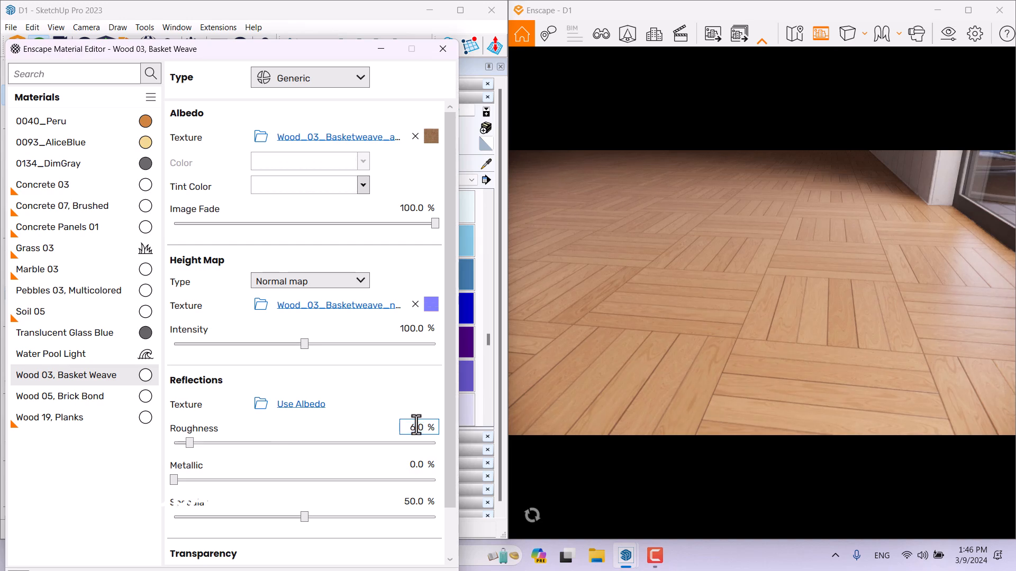
text(6)
key(Return)
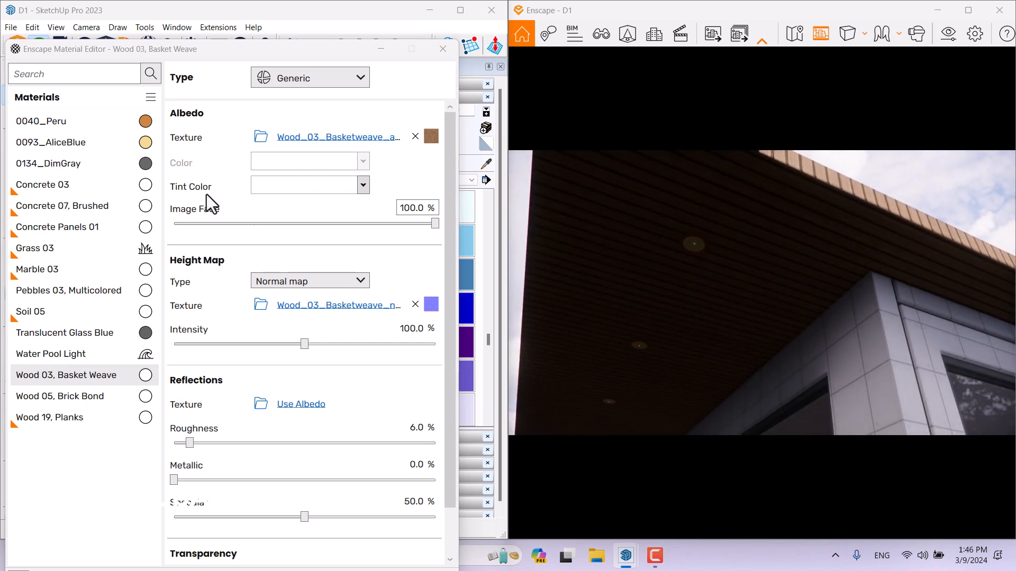
- Resize the Wood 19, Planks albedo texture to 10 m wide and 10 m high
click(53, 417)
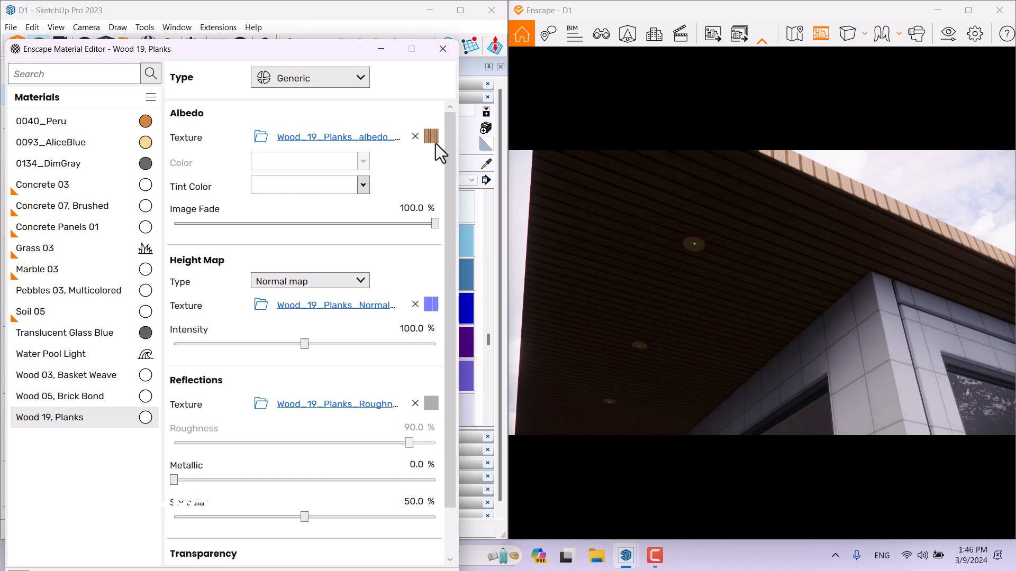
click(431, 137)
double_click(278, 423)
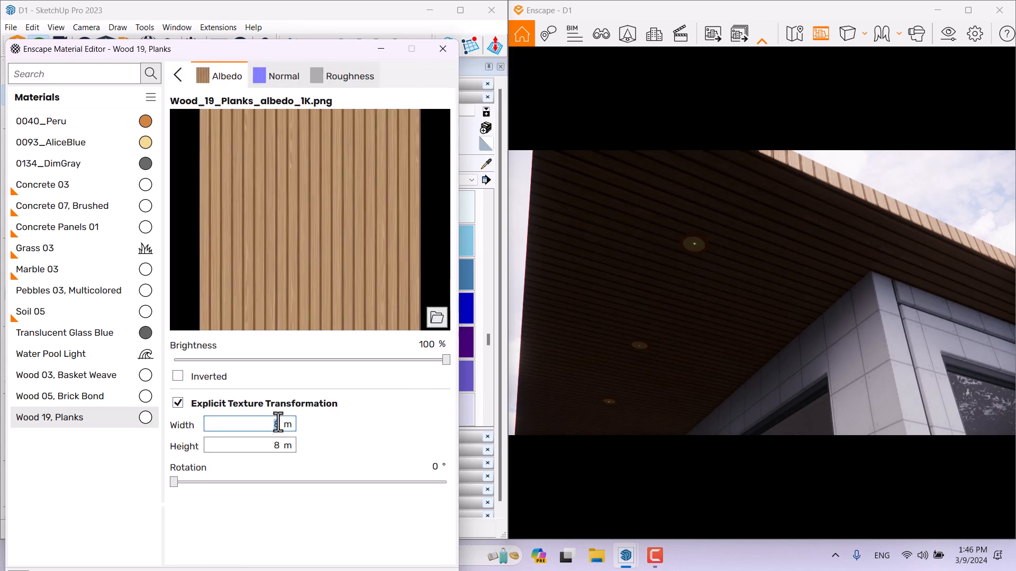
text(10)
double_click(277, 445)
text(10)
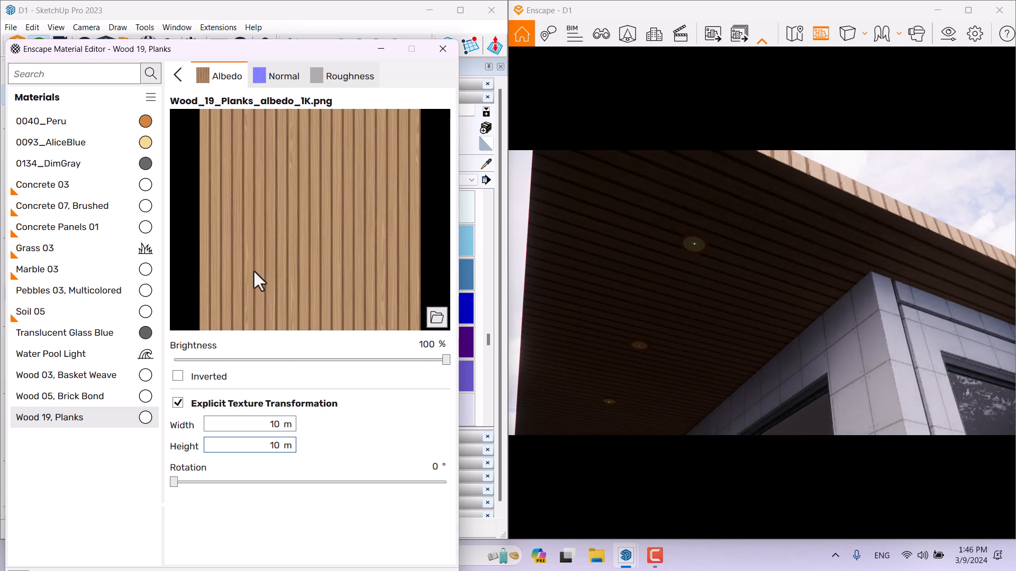
click(178, 75)
- Remove the Wood 19, Planks material's reflection texture and set its roughness to 14%
click(415, 403)
click(412, 427)
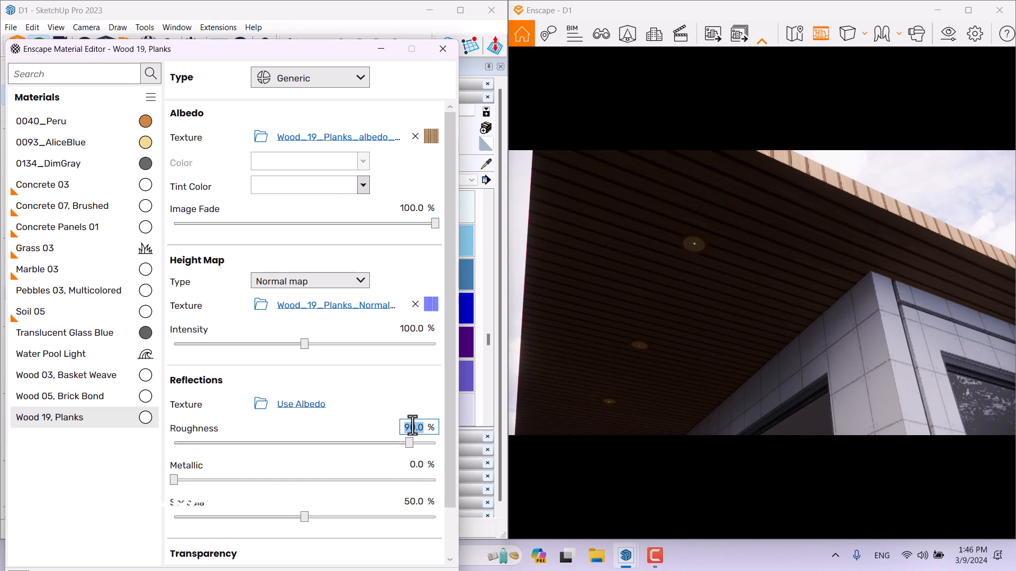
text(10)
key(Return)
- Set the normal map intensity of the Wood 19, Planks roof soffit material to 136%
drag(762, 370, 754, 433)
scroll(762, 293, down, 4)
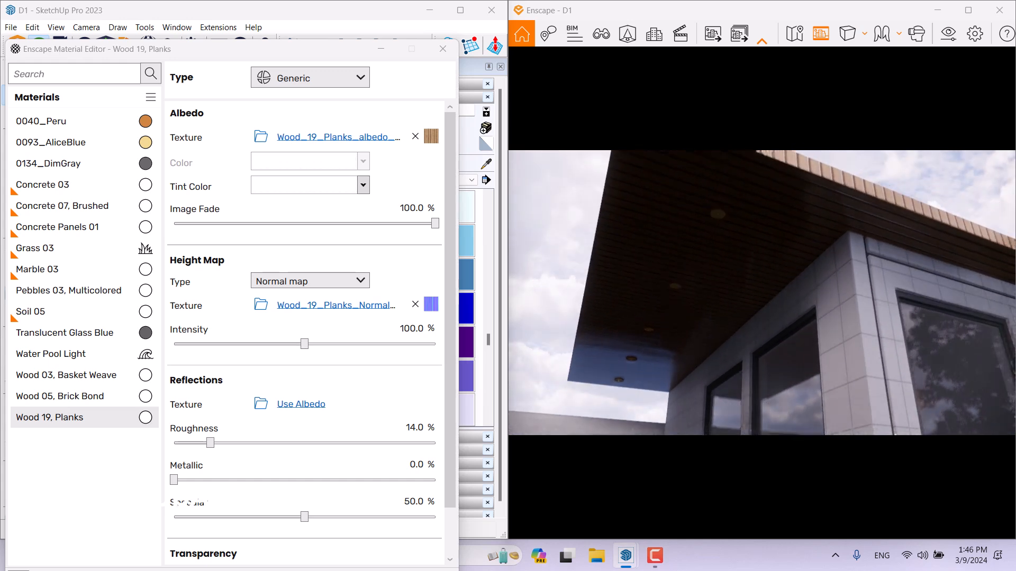
click(412, 328)
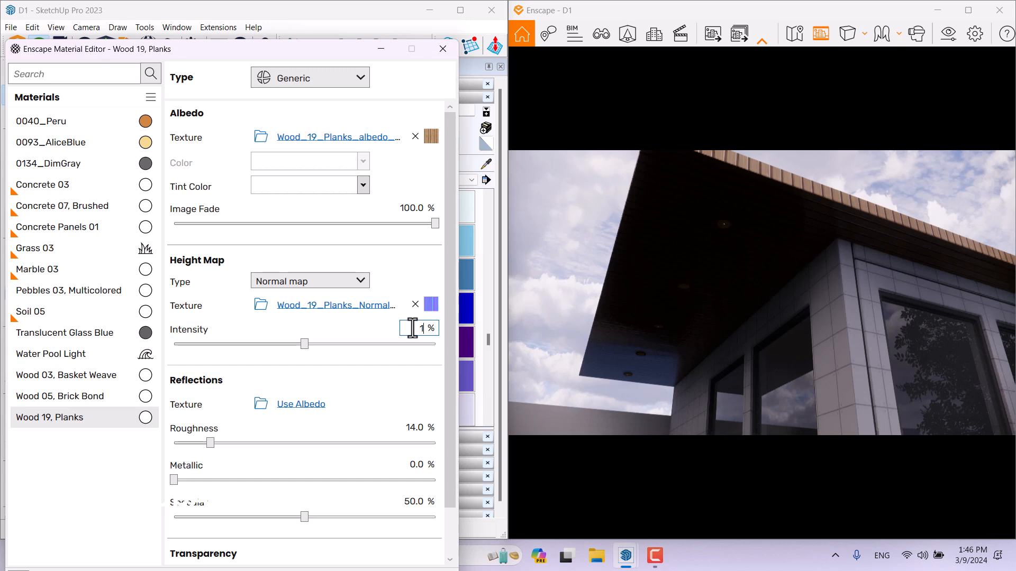
key(Return)
right_drag(781, 292, 749, 316)
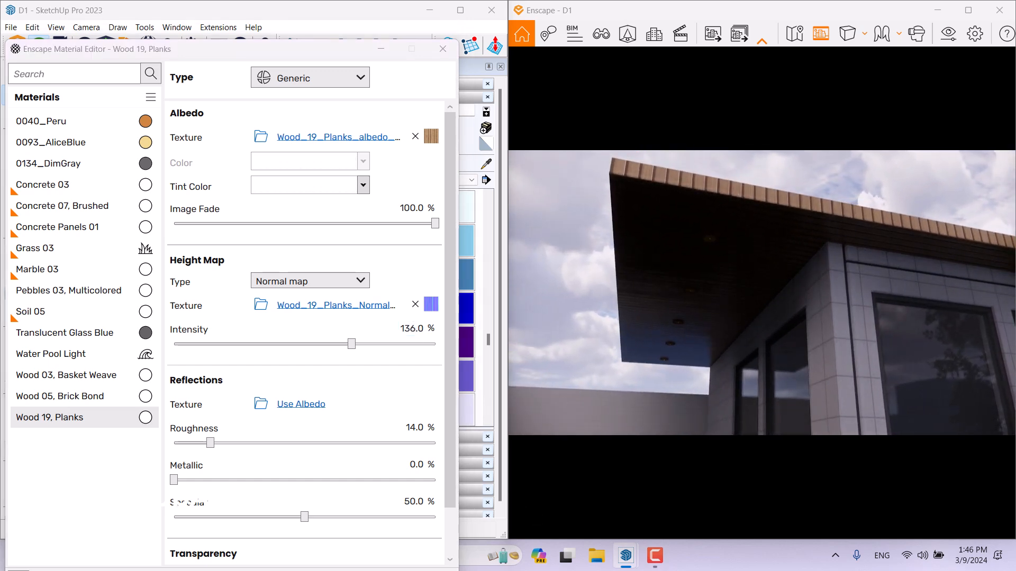
- Change the 0093_AliceBlue material on the ceiling spotlights to the Self-illuminated type
click(102, 145)
right_drag(762, 237, 767, 198)
key(w)
mouse_move(762, 294)
right_down()
mouse_move(735, 280)
mouse_move(733, 259)
mouse_move(759, 275)
right_up()
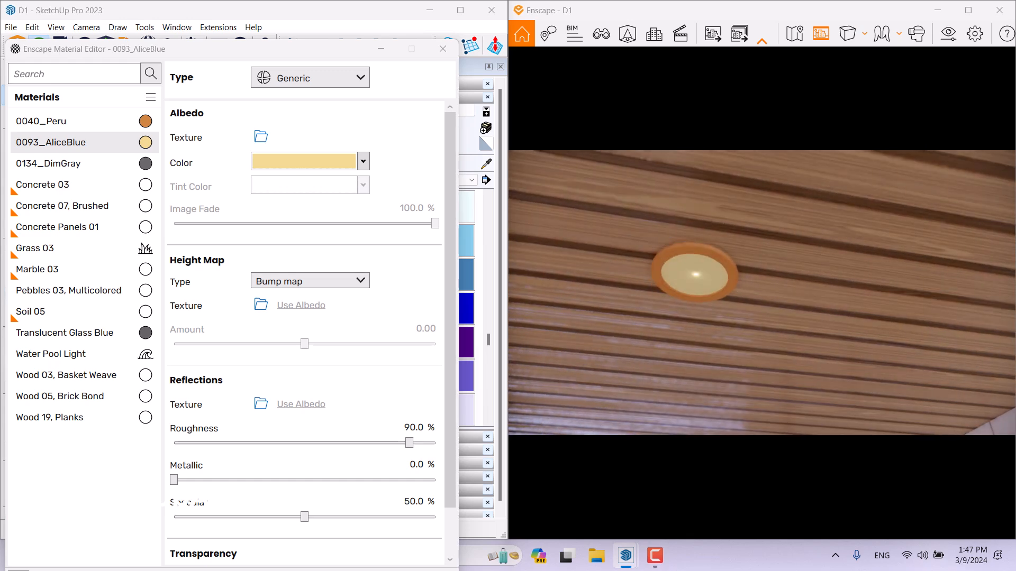
click(325, 81)
click(324, 209)
- Set the luminance of the spotlights' 0093_AliceBlue material to 4,000 cd/m²
right_drag(730, 310, 722, 339)
key(s)
key(s)
drag(740, 317, 735, 284)
key(w)
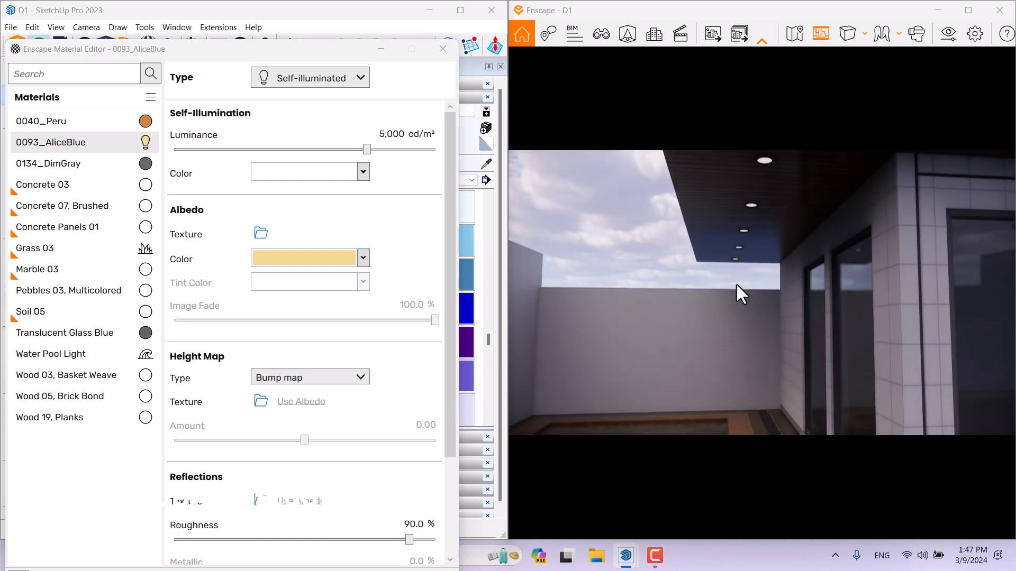
shift+right_drag(735, 284, 764, 284)
drag(763, 284, 789, 272)
double_click(388, 134)
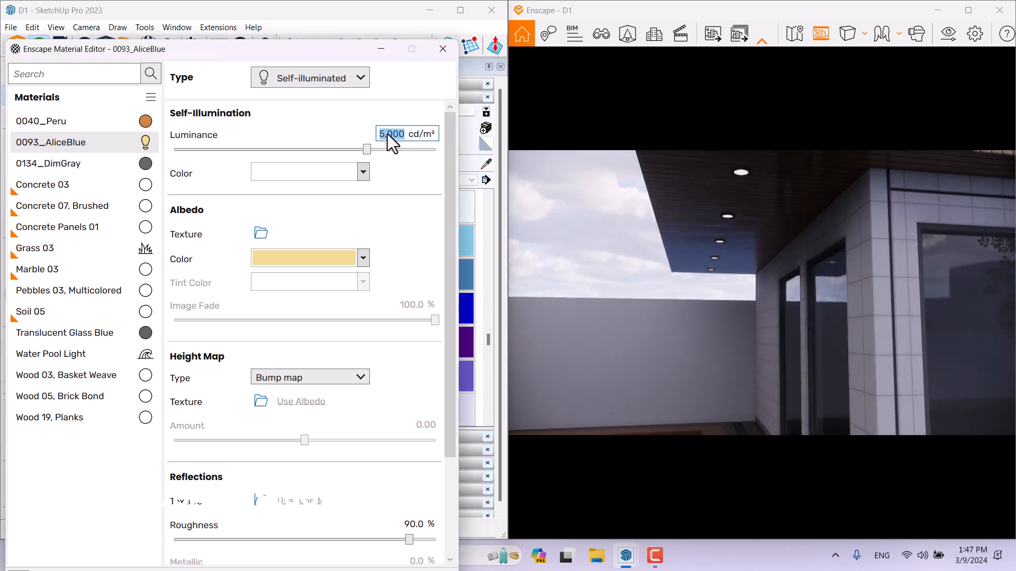
text(4,000)
key(Return)
- Copy the albedo color code #F2DA91 of 0093_AliceBlue and apply it as the material's self-illumination color
click(348, 178)
click(349, 178)
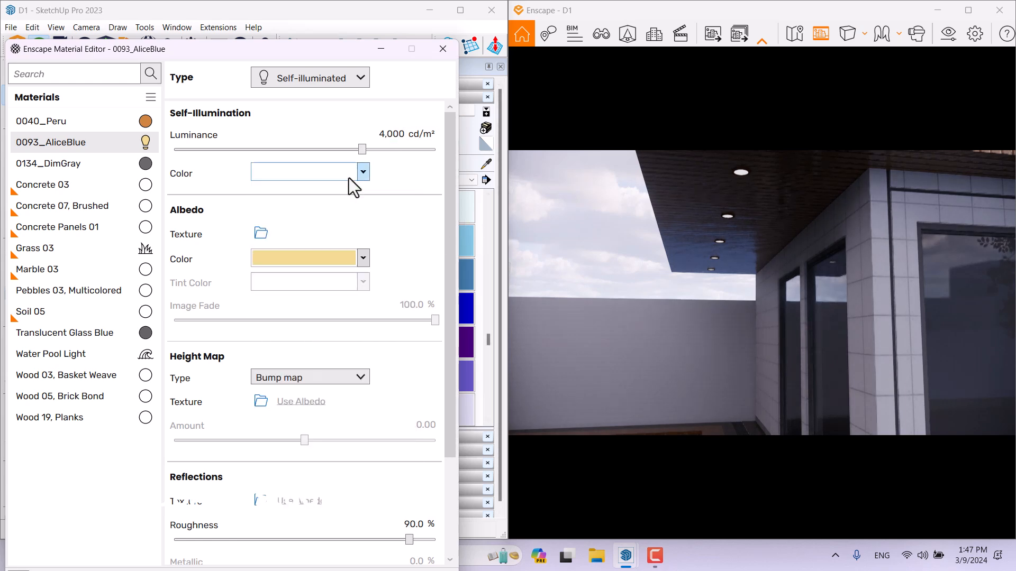
click(328, 259)
click(329, 278)
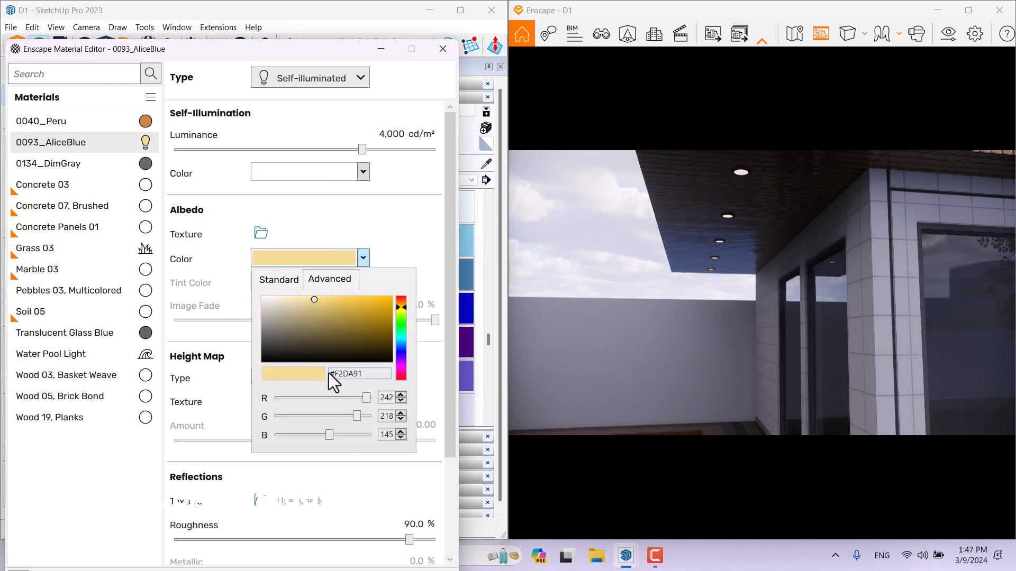
click(248, 373)
click(354, 178)
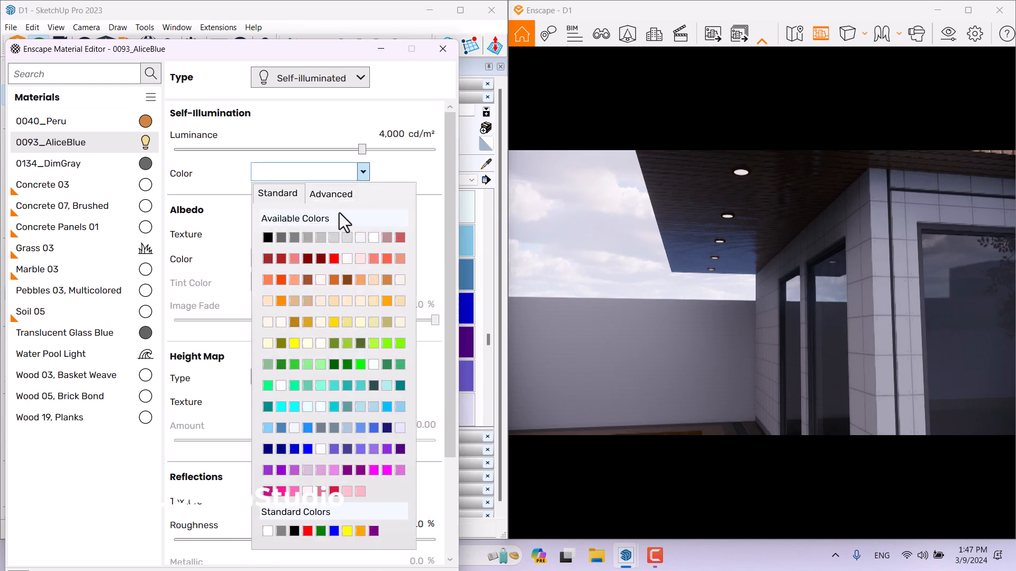
click(330, 193)
drag(358, 289, 287, 292)
text(#F2DA91)
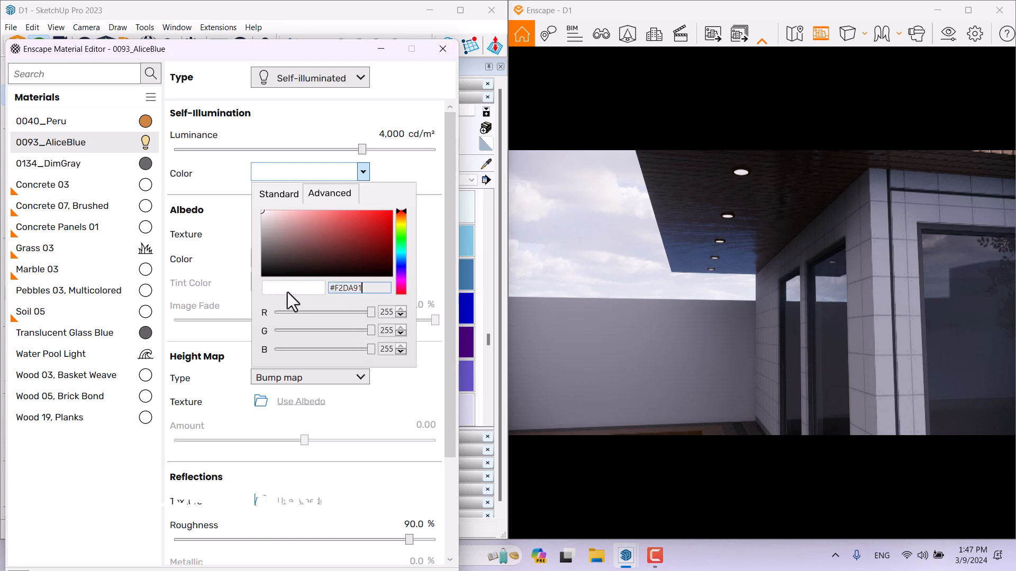
key(Return)
right_drag(662, 325, 524, 304)
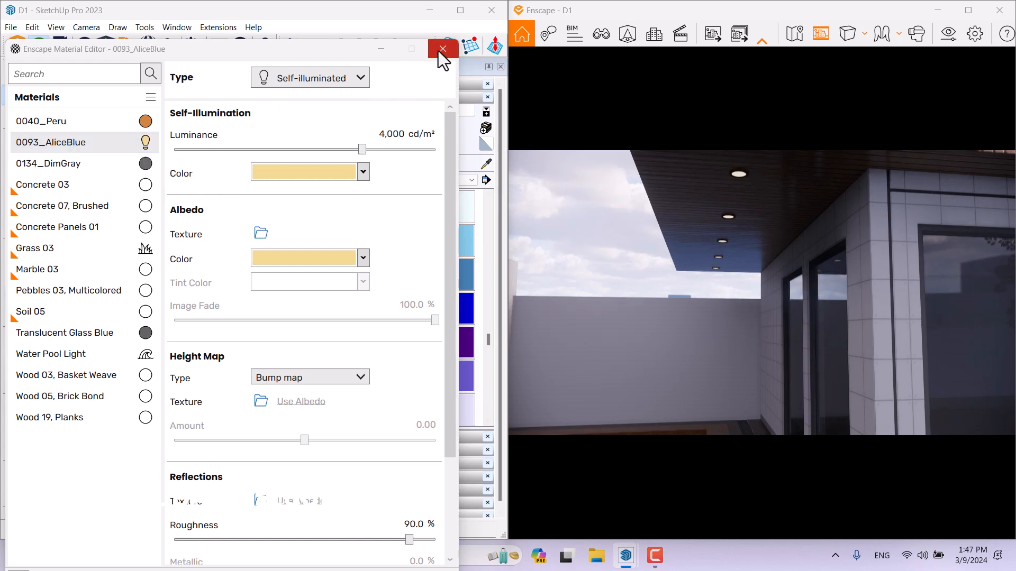
- Change the albedo color of the spotlight ring material 0040_Peru to dark brown #4F4841
click(85, 127)
click(363, 161)
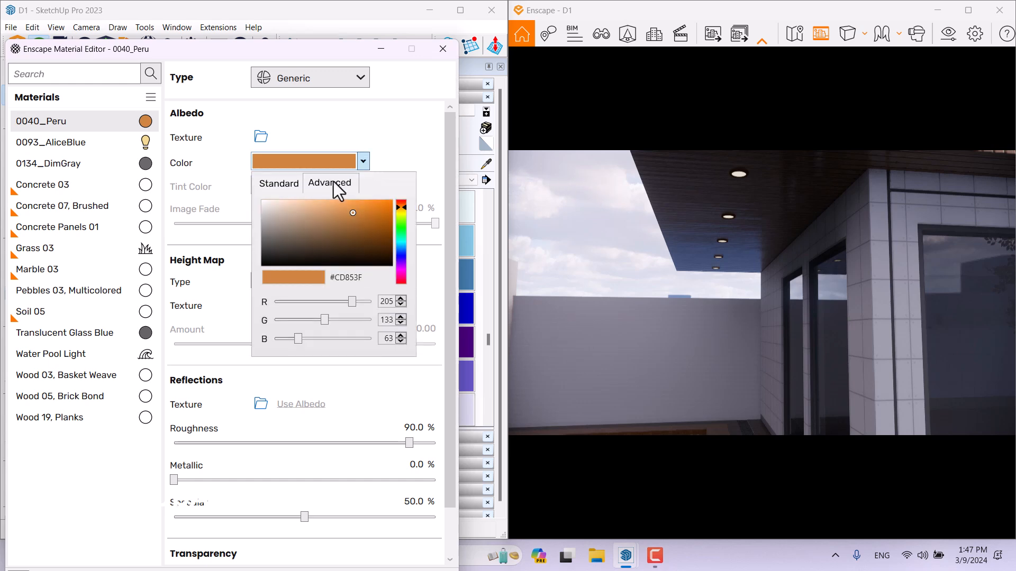
click(284, 245)
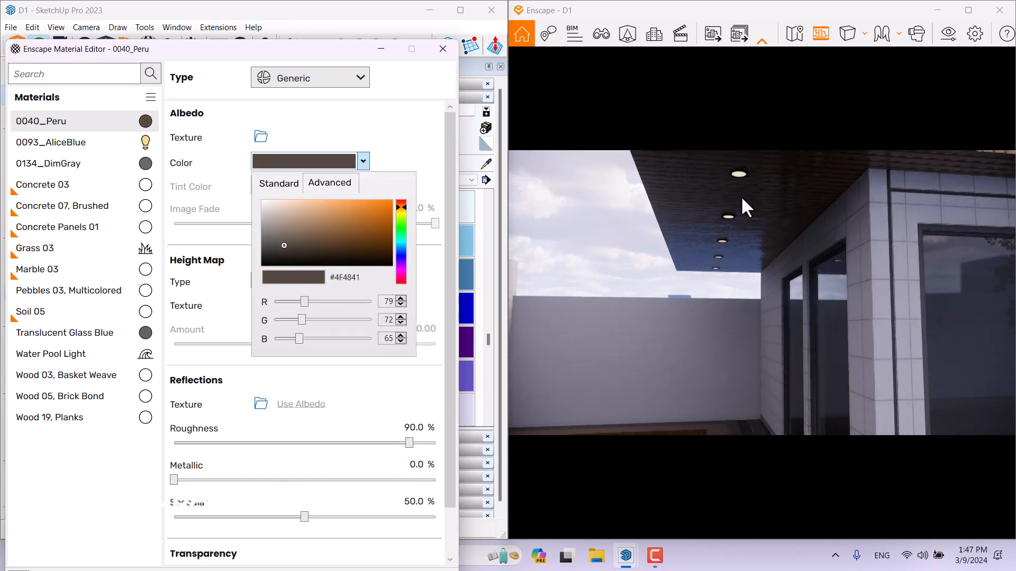
- Set the 0040_Peru material's roughness to 6% and its metallic value to 66%
drag(766, 177, 797, 136)
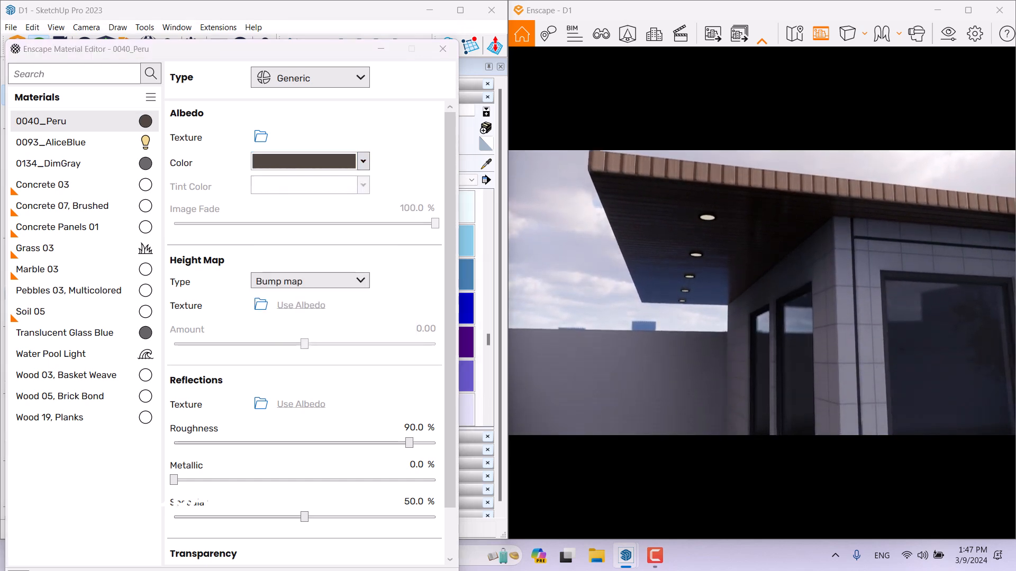
scroll(712, 228, up, 5)
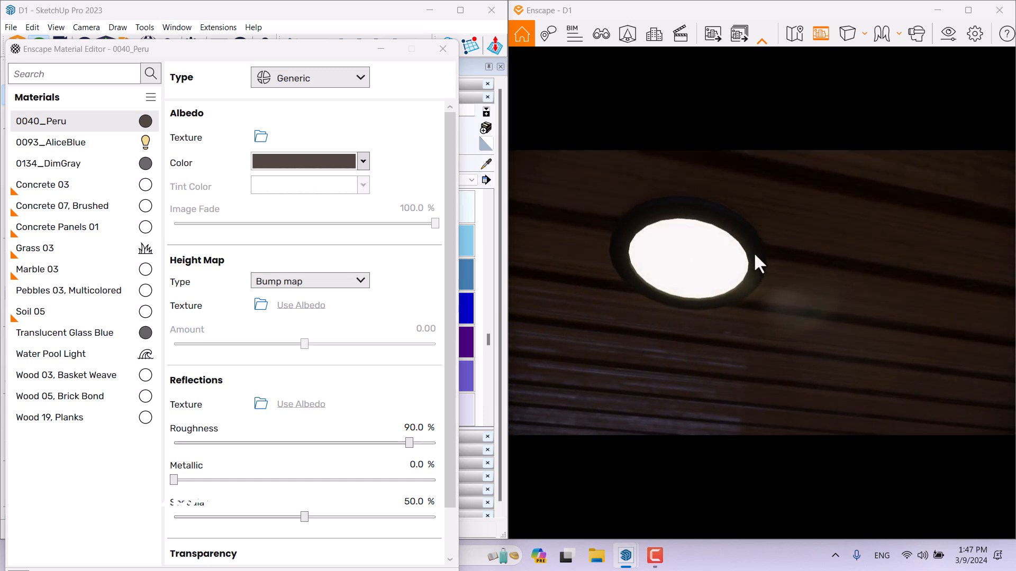
scroll(738, 299, down, 8)
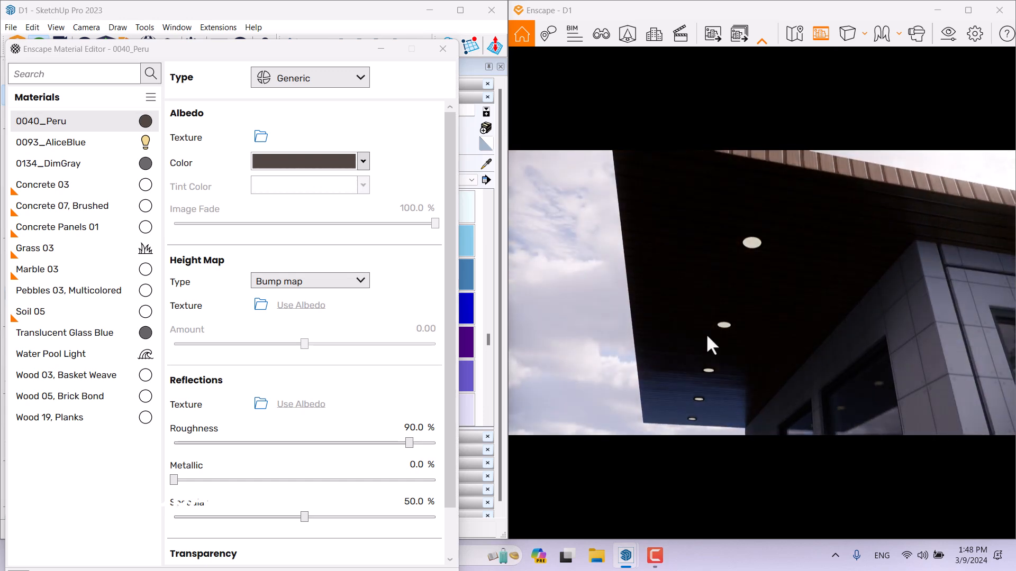
double_click(418, 427)
text(6)
key(Return)
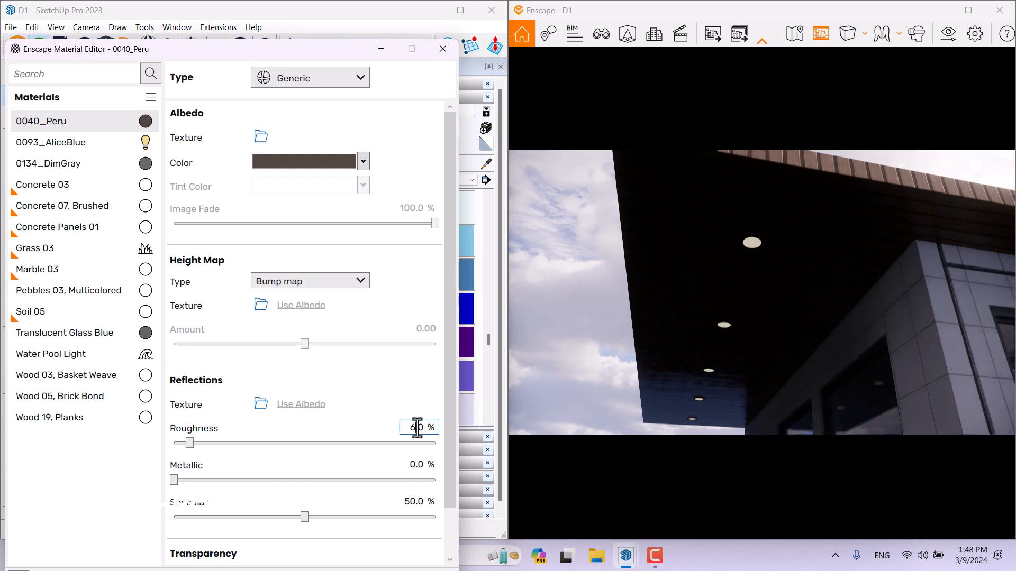
drag(634, 358, 627, 413)
double_click(419, 465)
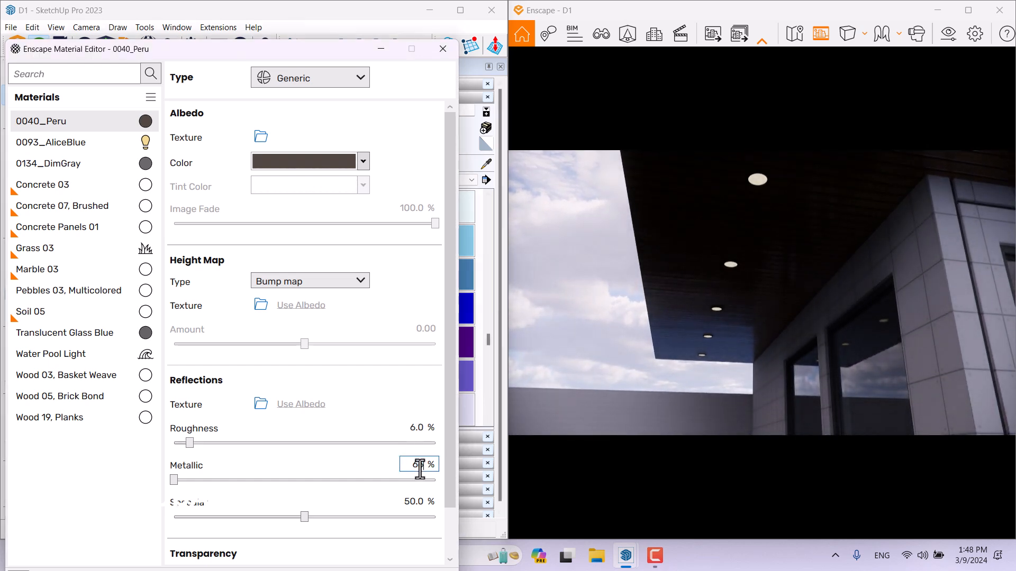
text(66.)
key(Return)
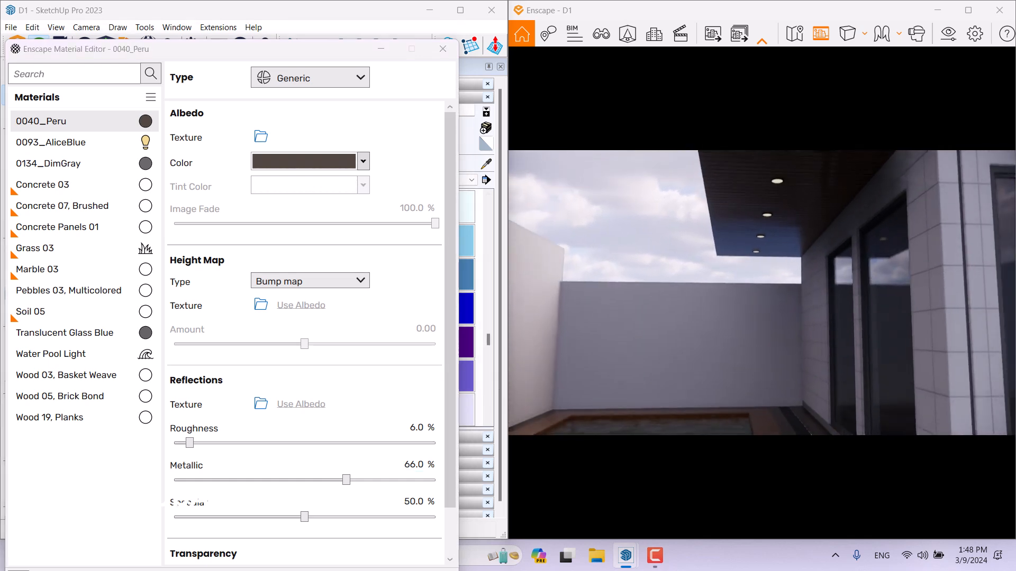
- Remove the reflection texture of the pool edging's Marble 03 material and set its roughness to 8%
key(s)
key(s)
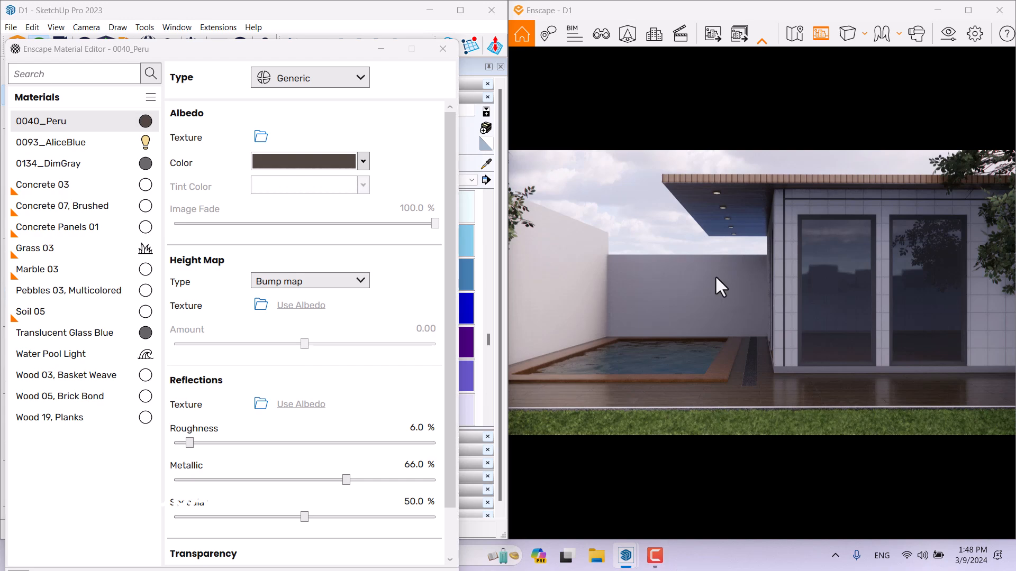
drag(718, 274, 842, 280)
click(98, 310)
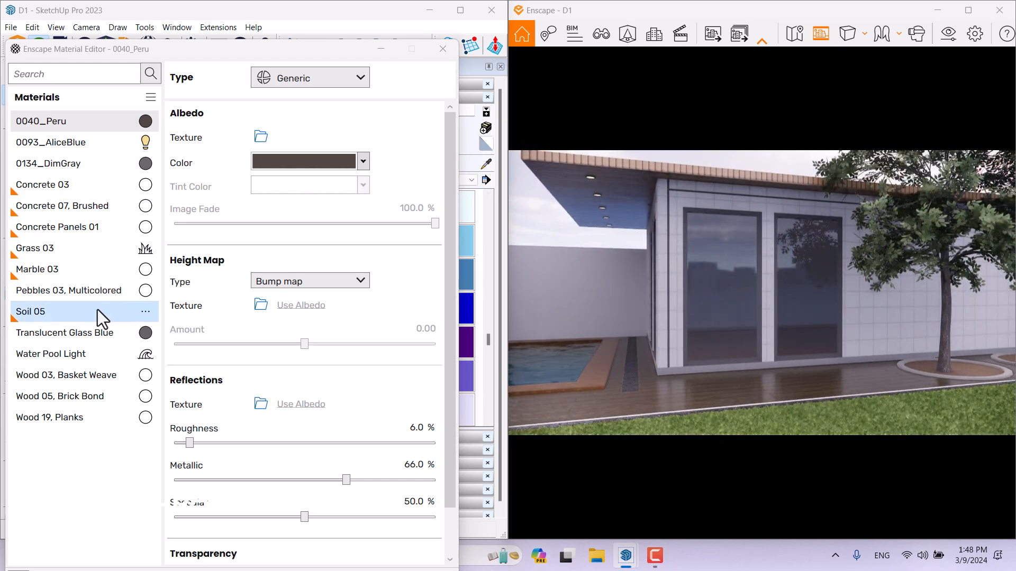
key(w)
drag(725, 307, 725, 350)
key(w)
key(w)
click(82, 272)
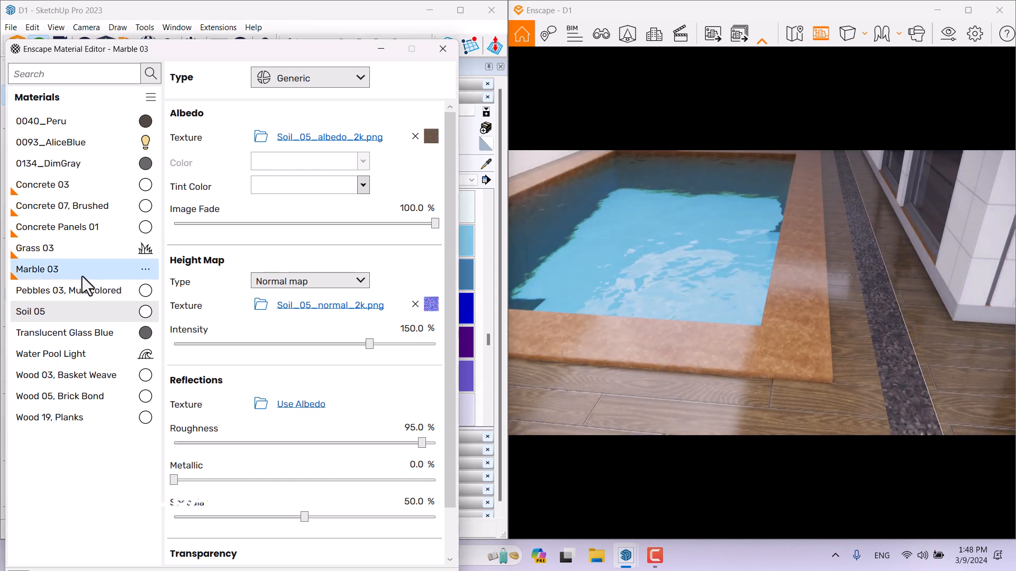
click(415, 403)
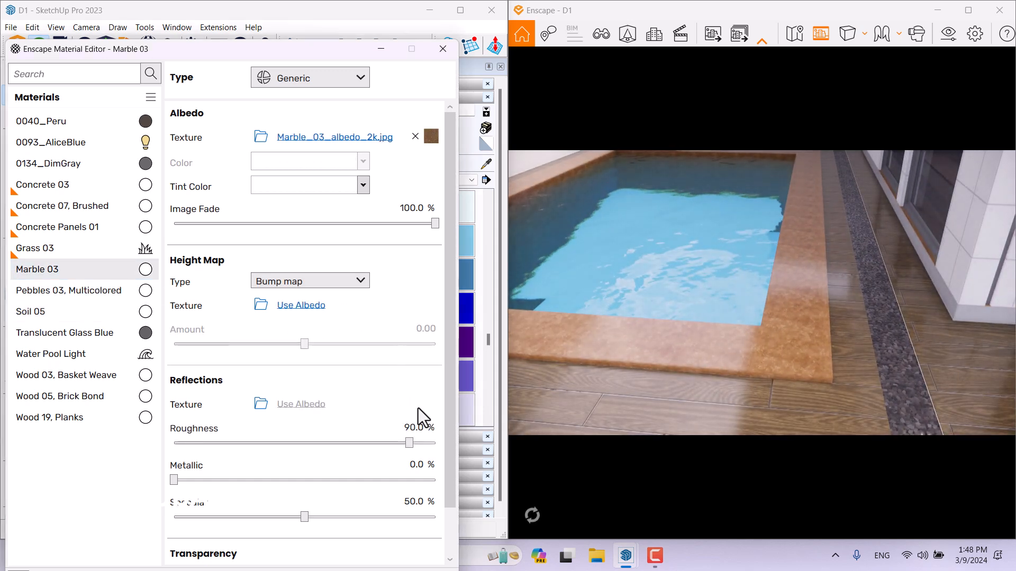
click(412, 427)
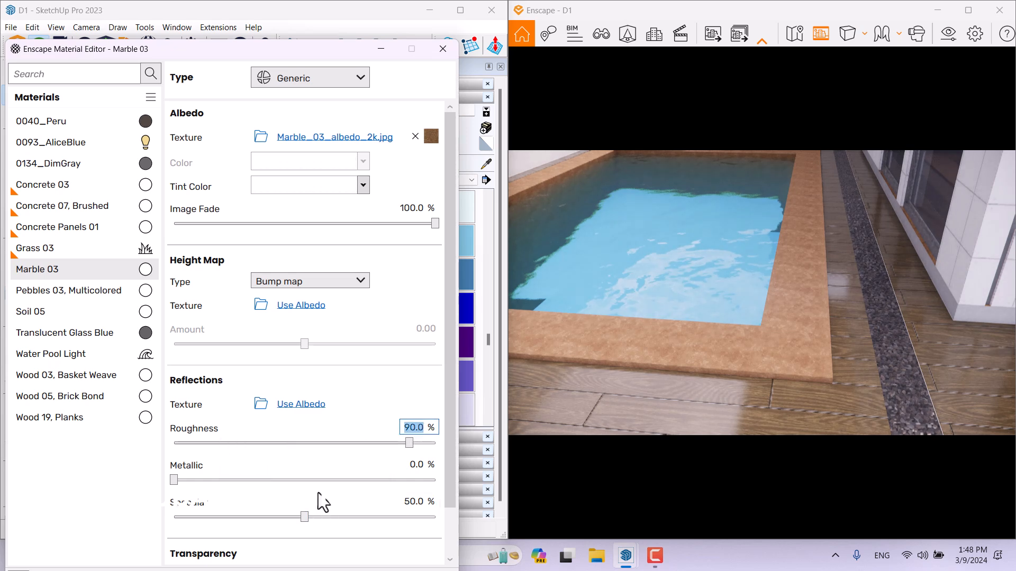
text(8)
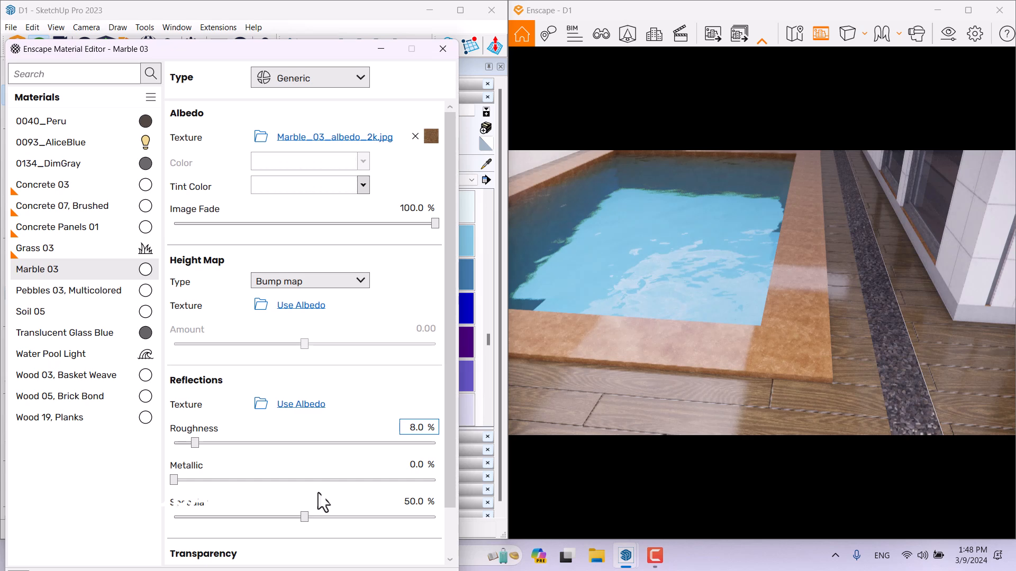
- Lower the Marble 03 material's image fade to 84.6% and give it a light grey tint color
drag(433, 224, 396, 224)
click(362, 185)
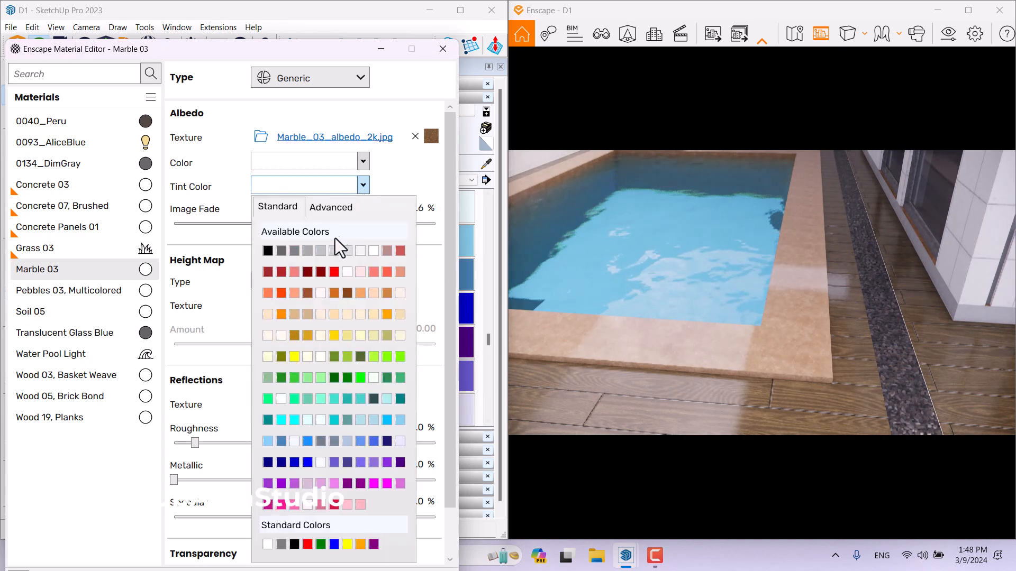
click(327, 245)
- Override the global wind settings for the Water Pool Light material and set its wind intensity to 0%
drag(739, 316, 747, 324)
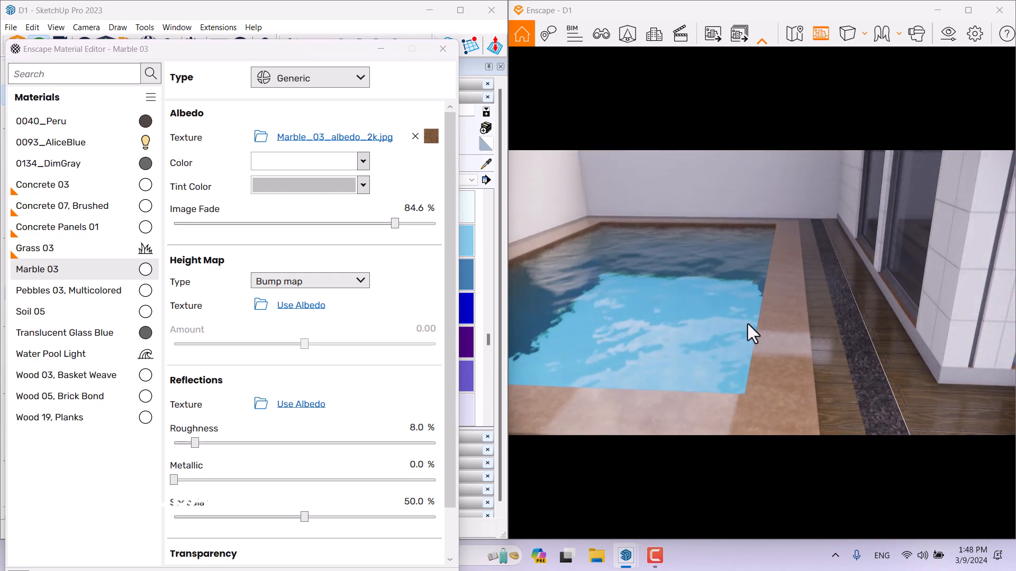
click(85, 354)
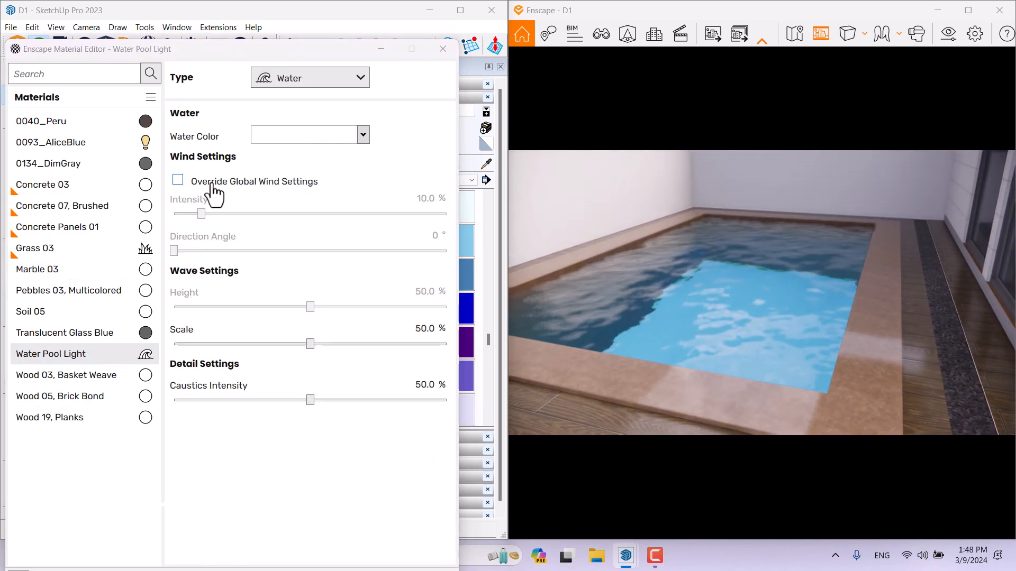
click(210, 182)
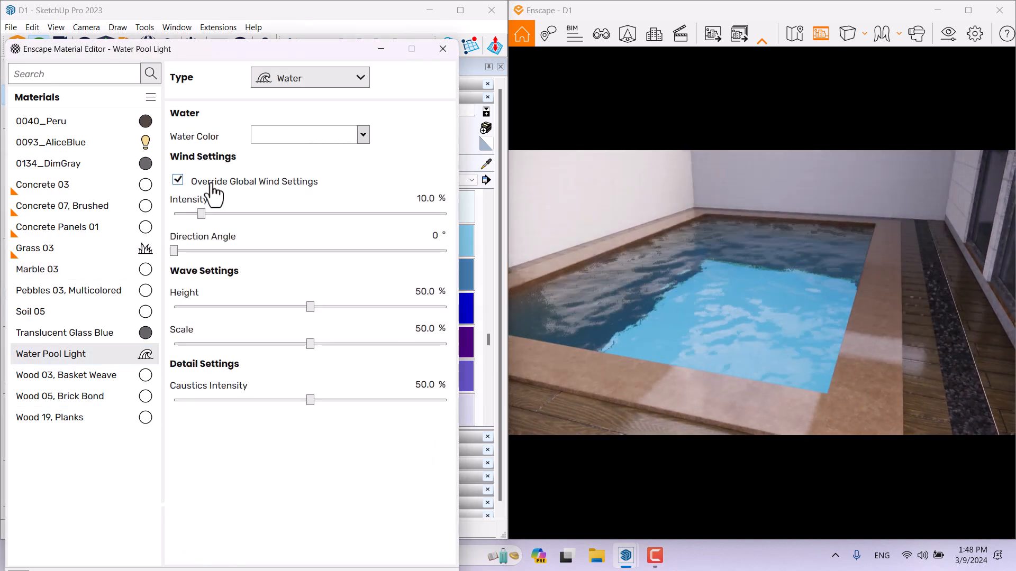
click(201, 214)
drag(201, 214, 170, 217)
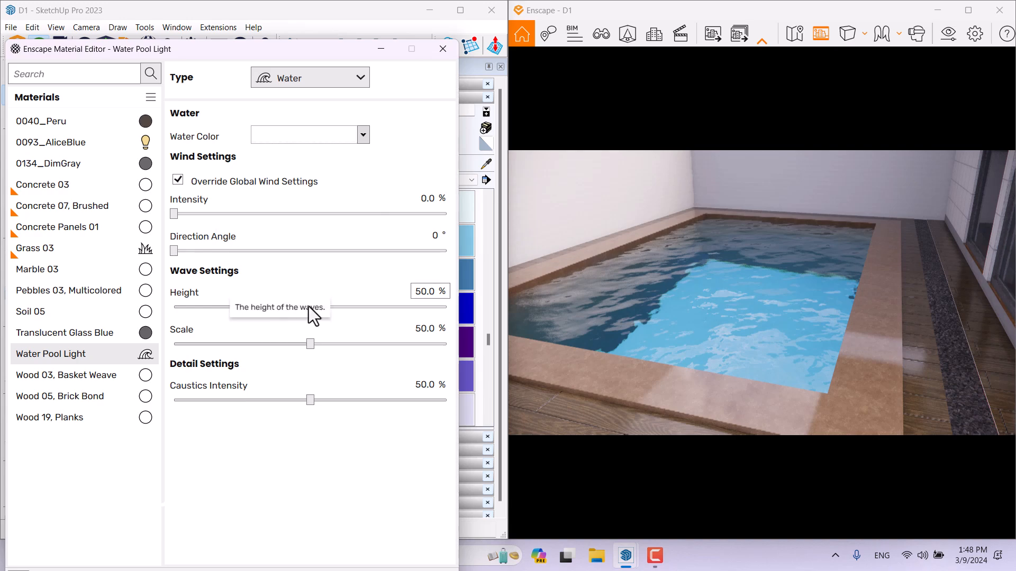
- Lower the Water Pool Light material's wave height to 12.1% and wave scale to 18.5%, and raise its caustics intensity
drag(310, 306, 217, 309)
drag(310, 344, 190, 345)
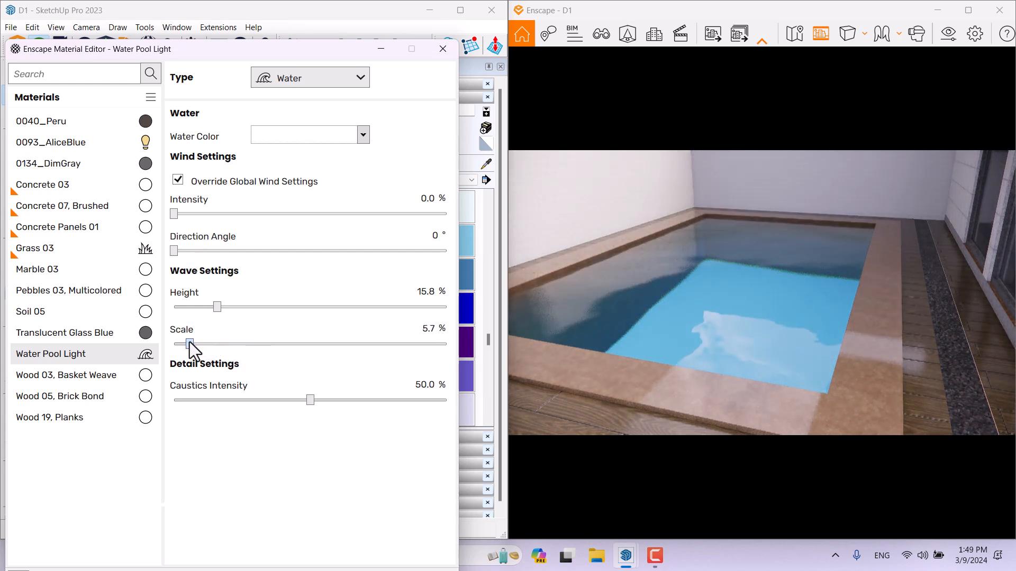
drag(208, 311, 232, 311)
drag(189, 344, 225, 344)
drag(230, 306, 206, 306)
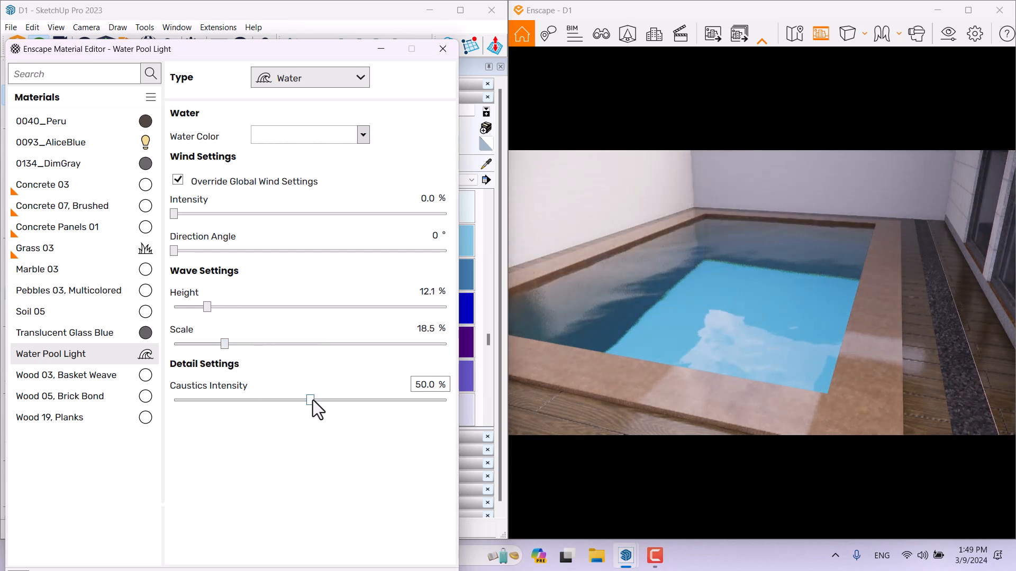
drag(313, 400, 352, 400)
- Lower the Grass 03 material's height to 16.4% and its height variation to 21.3%
click(67, 257)
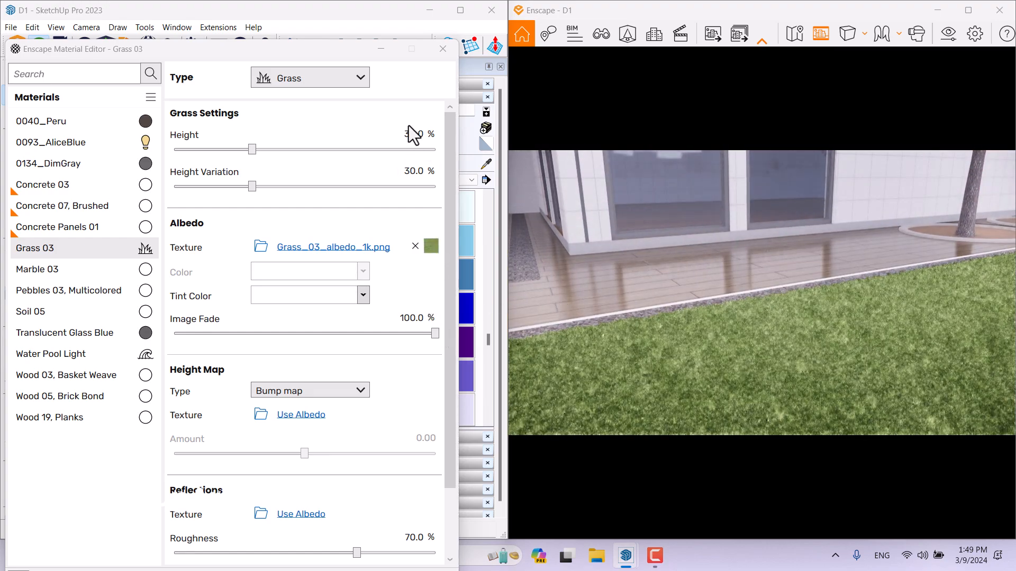
drag(252, 149, 217, 150)
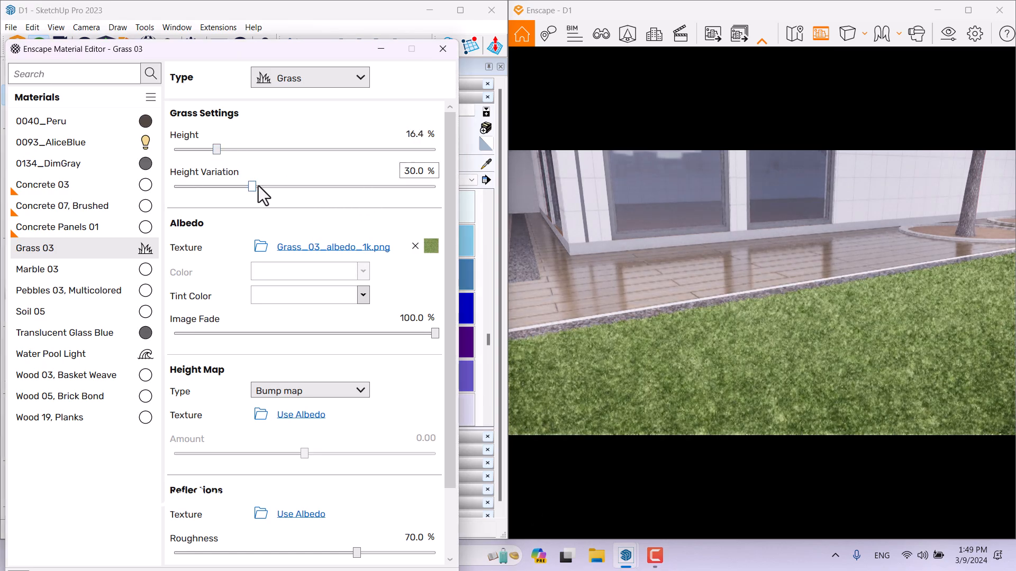
drag(253, 186, 230, 187)
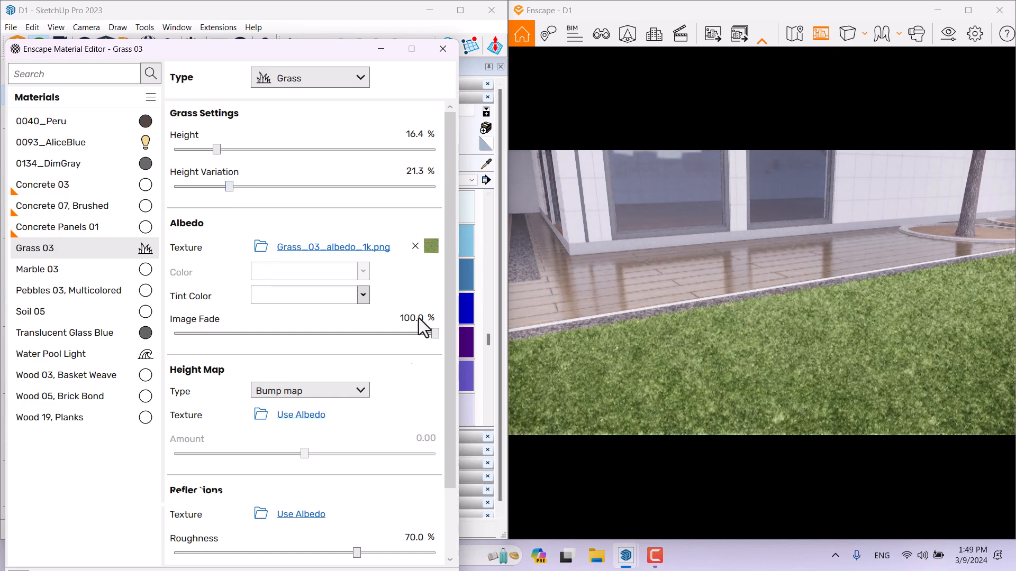
- Check the Grass 03 albedo texture size and set the material's roughness to 24%
click(431, 247)
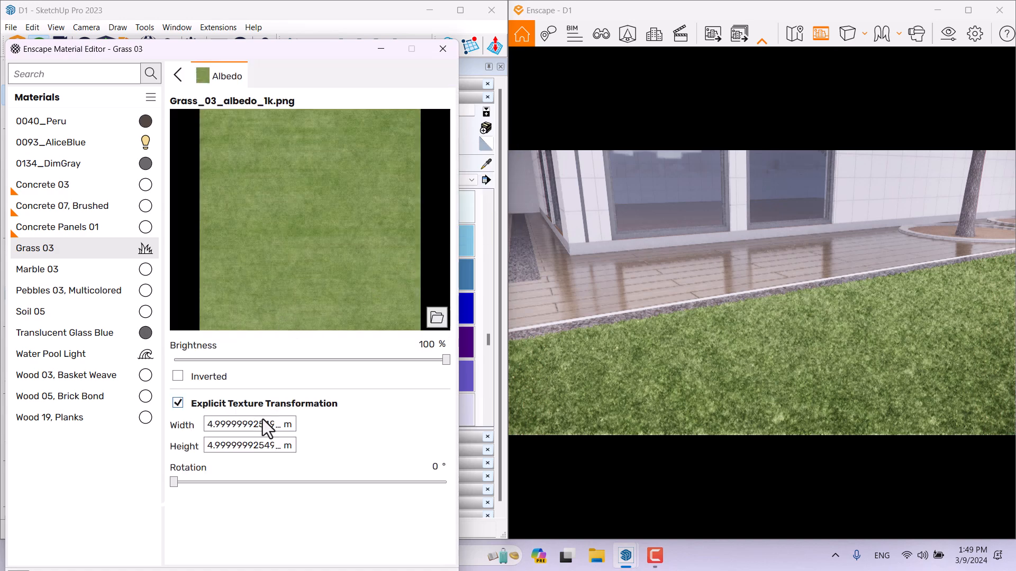
click(178, 75)
scroll(447, 440, down, 2)
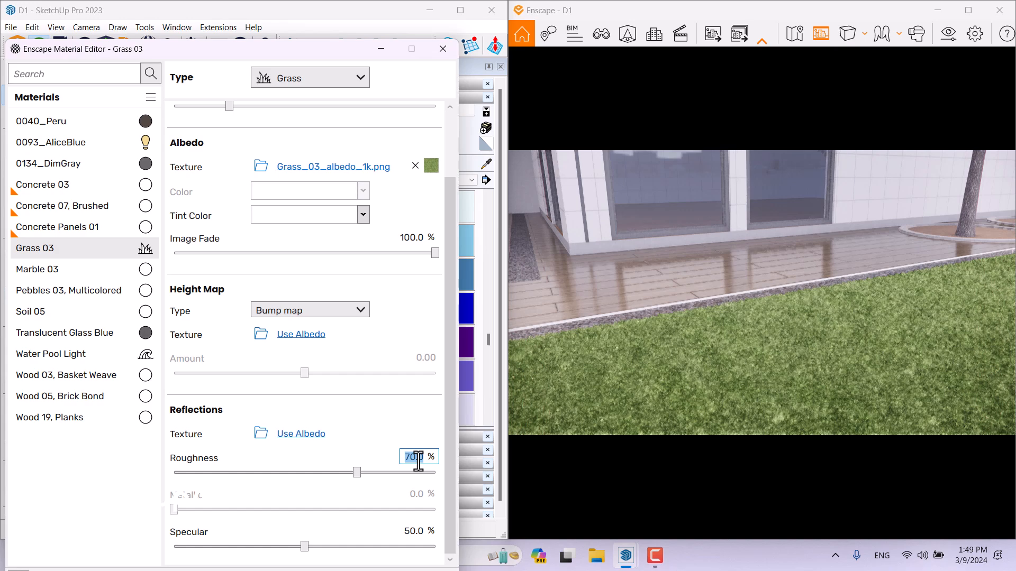
key(Return)
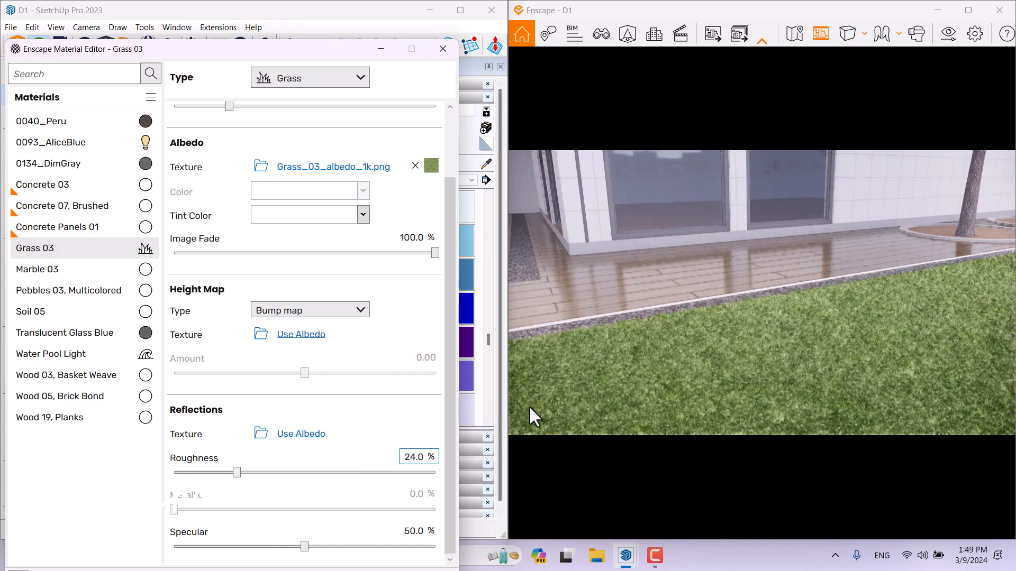
- Remove the reflection texture of the facade's Concrete Panels 01 material and set its roughness to 74%
click(88, 235)
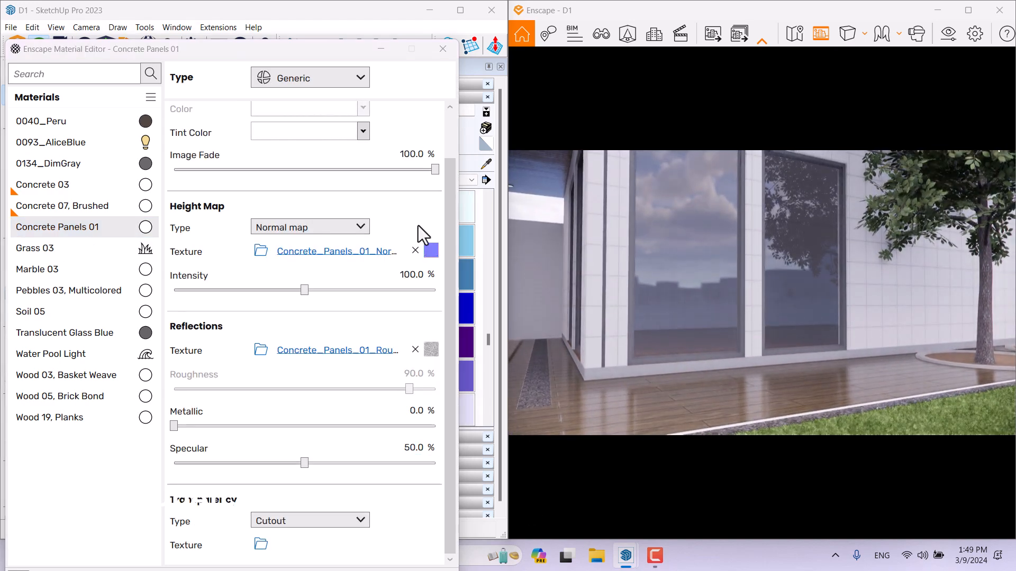
scroll(398, 226, up, 1)
click(439, 133)
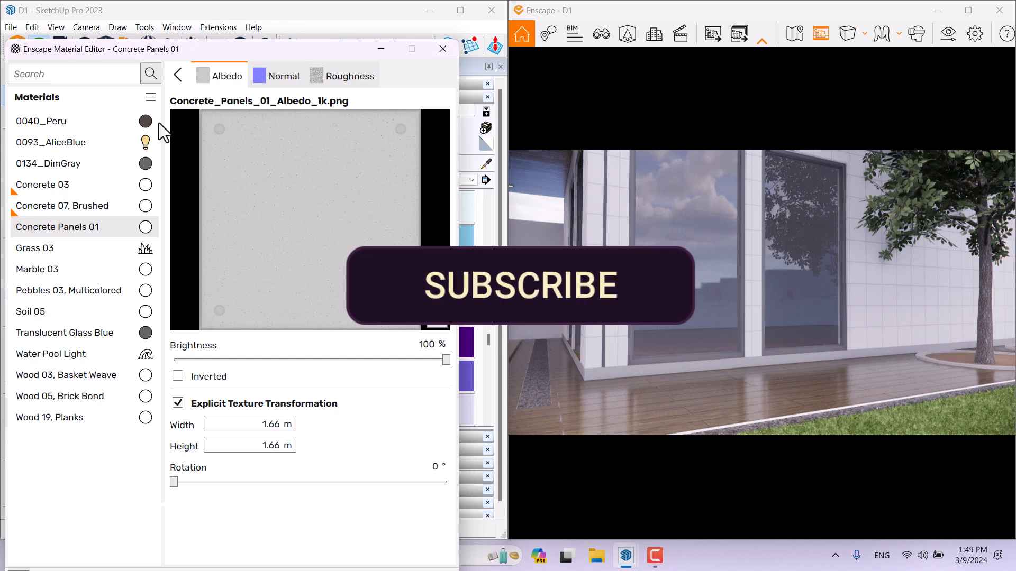
click(181, 76)
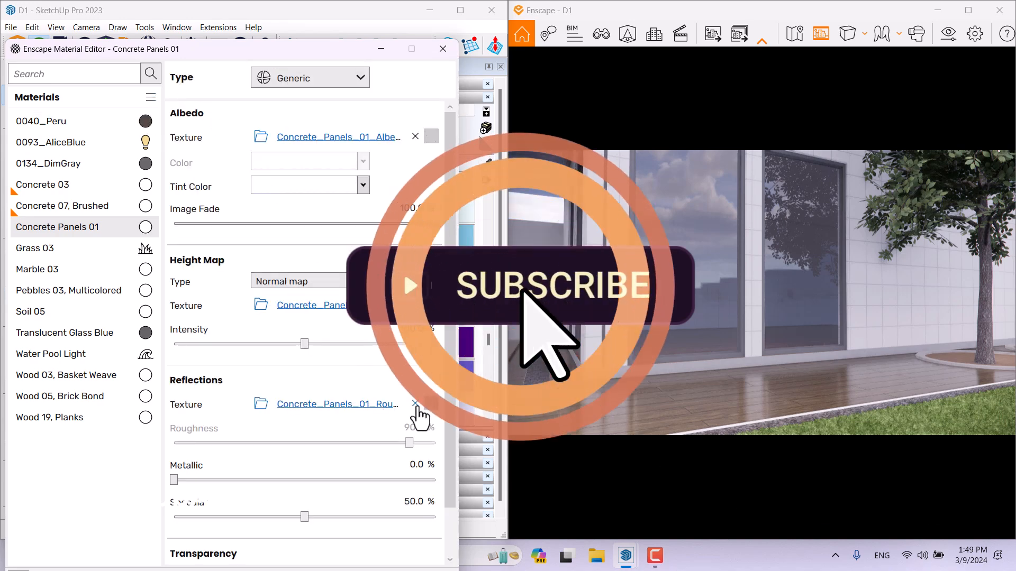
click(416, 403)
double_click(418, 428)
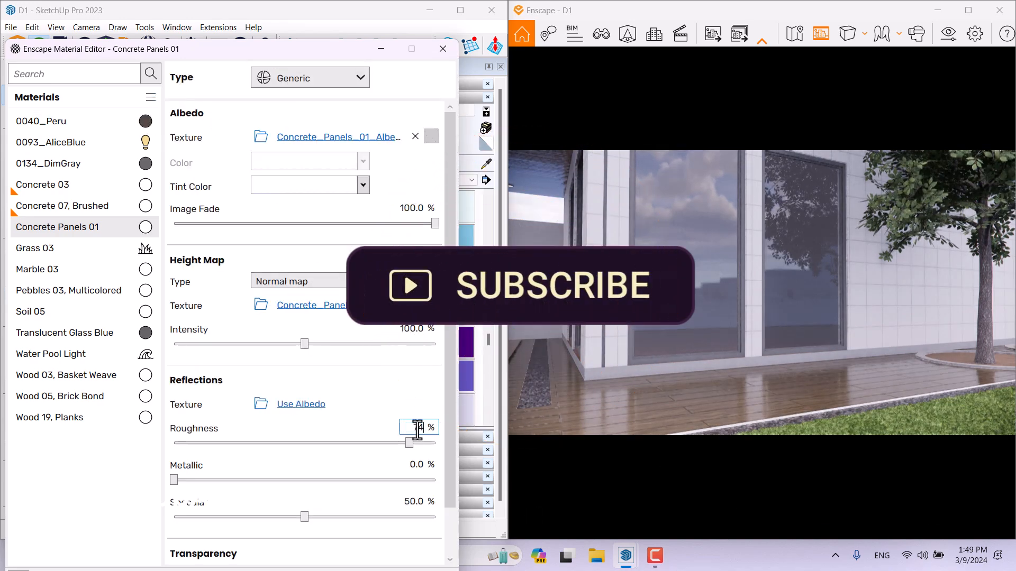
text(74)
key(Return)
- Set the Concrete Panels 01 material's metallic value to 1% and its specular value to 21%
double_click(421, 464)
text(1)
key(Return)
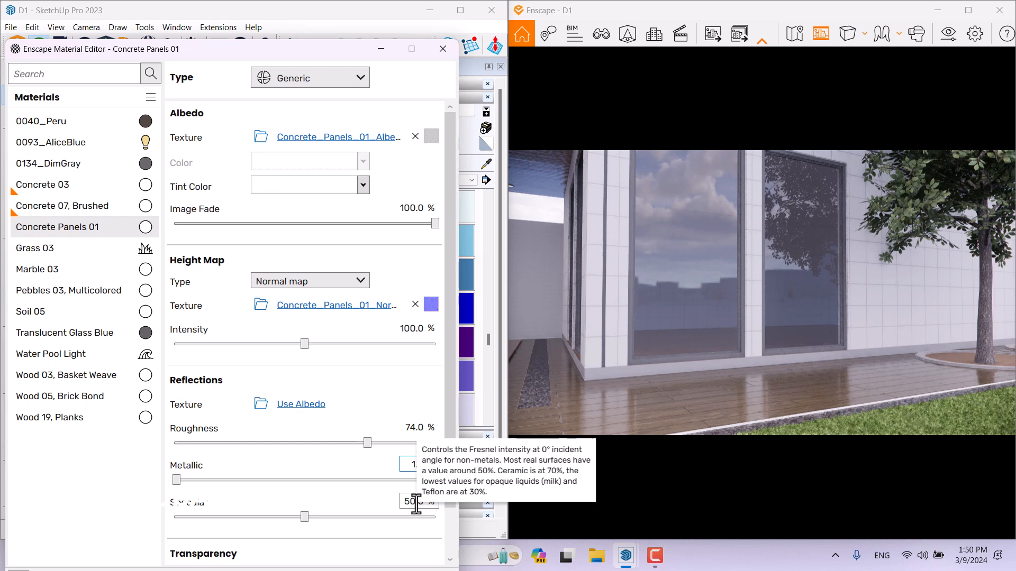
double_click(417, 501)
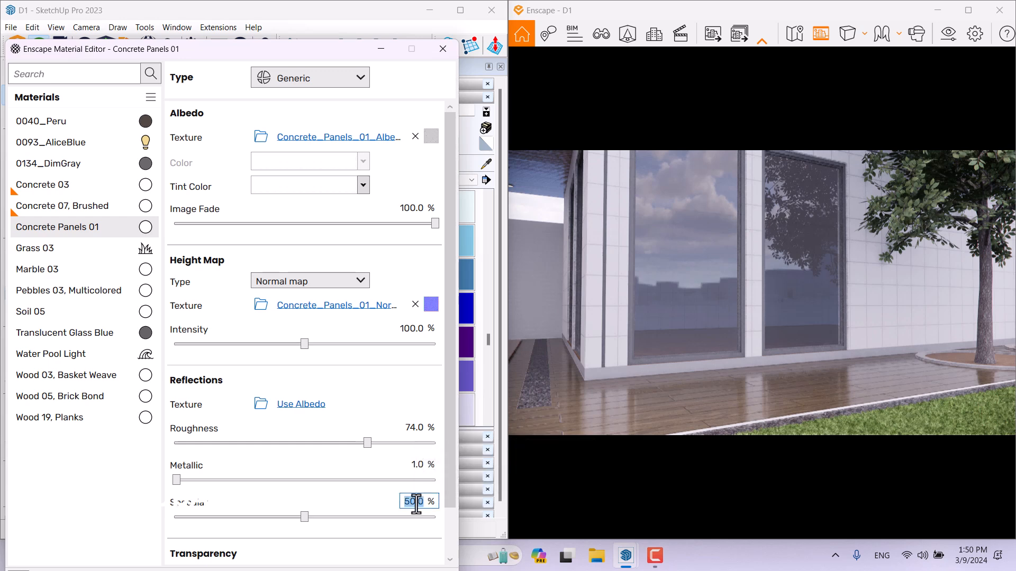
text(21)
key(Return)
- Set the Concrete Panels 01 material's normal map intensity to 146%
double_click(412, 329)
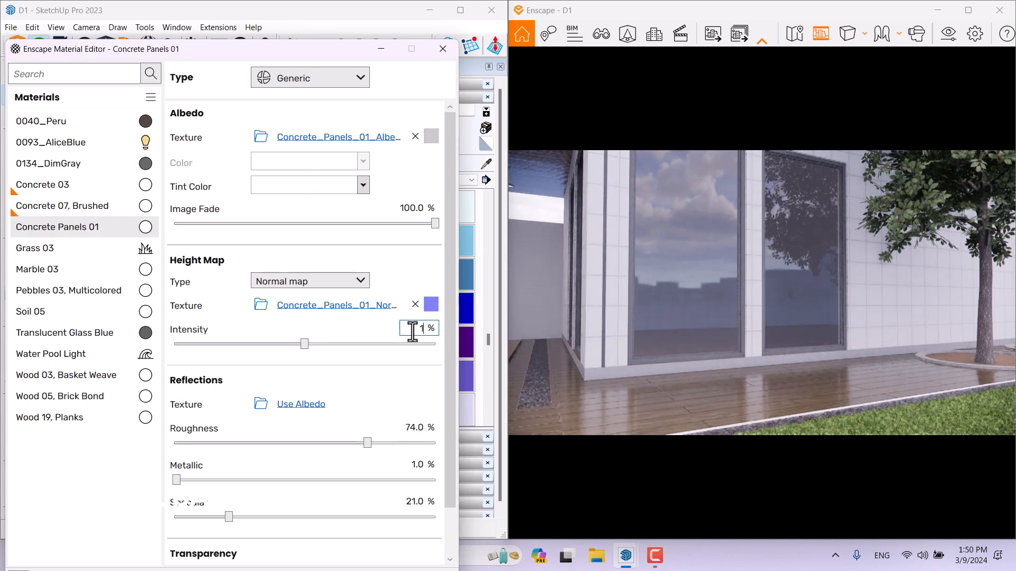
text(146)
key(Return)
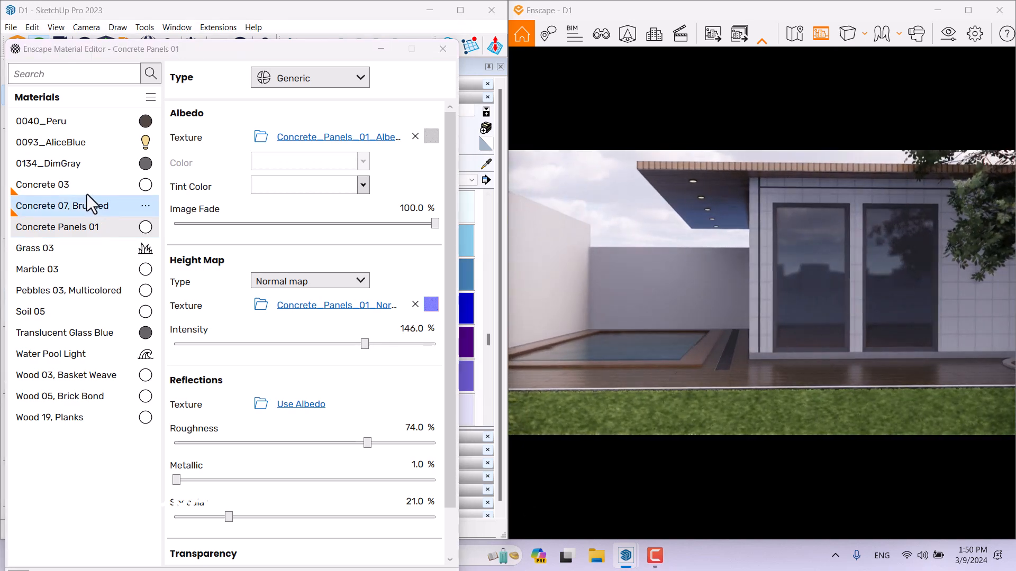
- Set the 0134_DimGray material's roughness to 0% and its metallic value to 54%
click(77, 166)
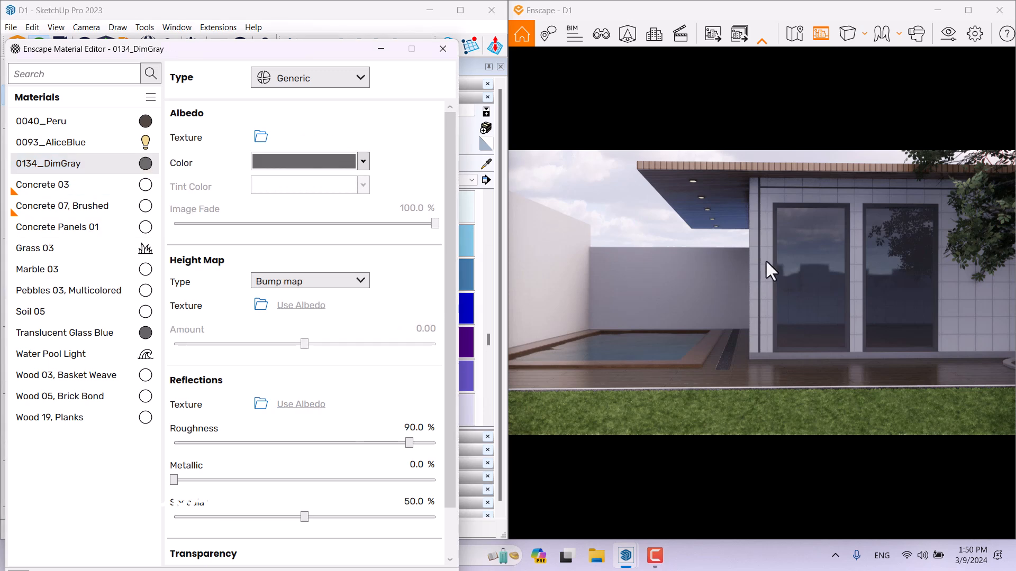
drag(410, 441, 130, 442)
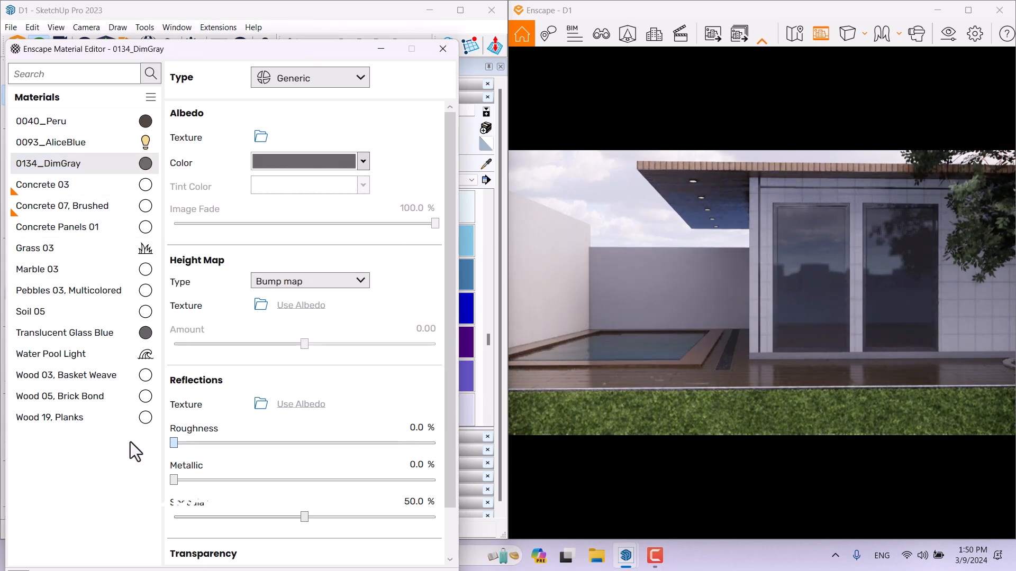
drag(172, 479, 316, 481)
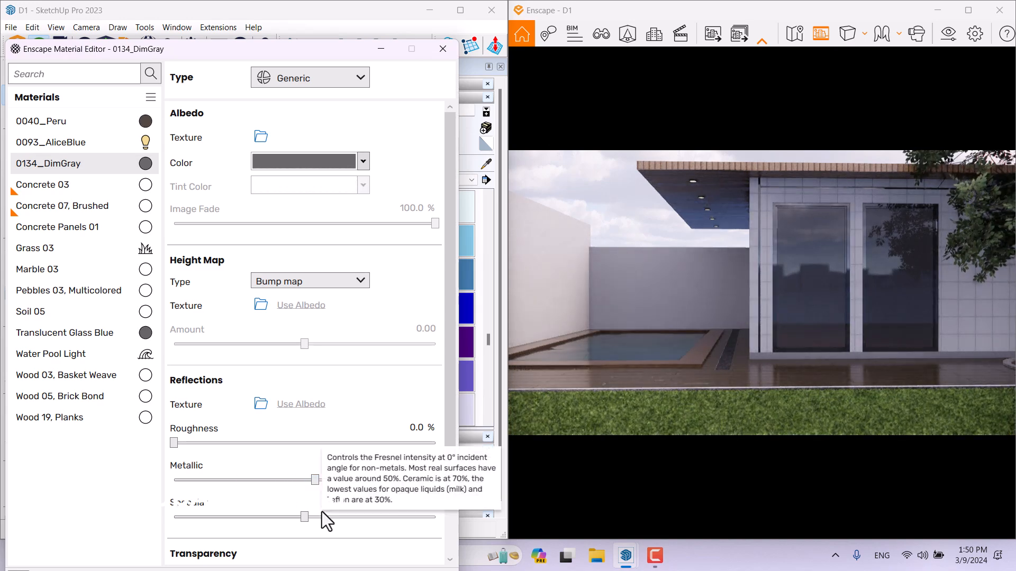
- Set the normal map intensity of the wall material Concrete 07, Brushed to 154%
click(93, 186)
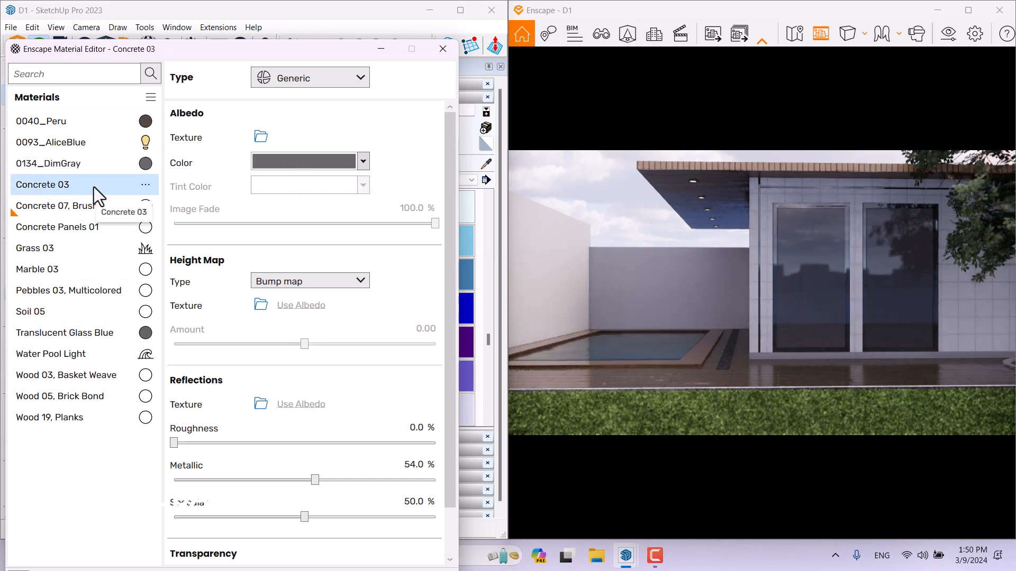
drag(604, 276, 544, 275)
scroll(691, 294, up, 8)
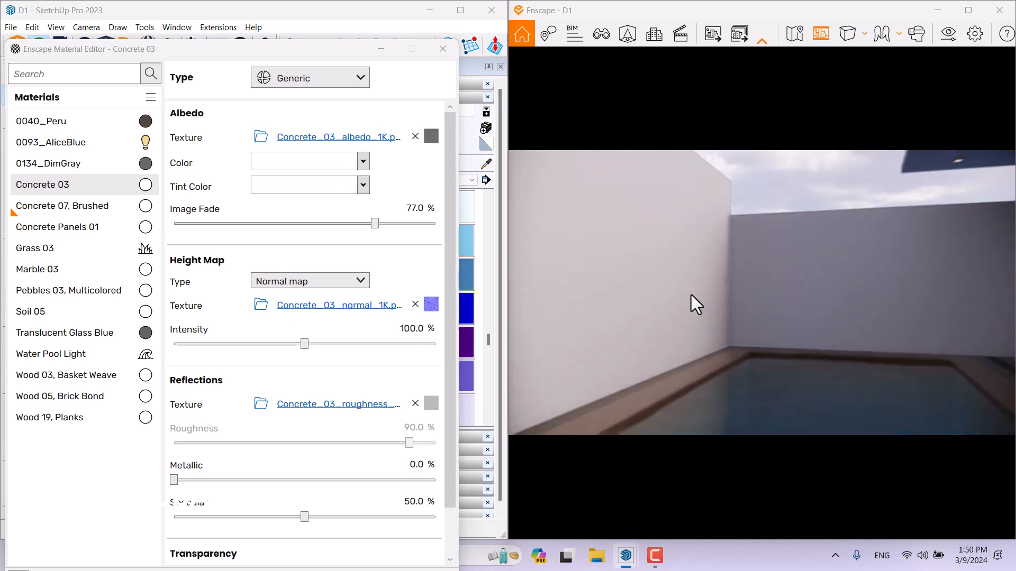
key(d)
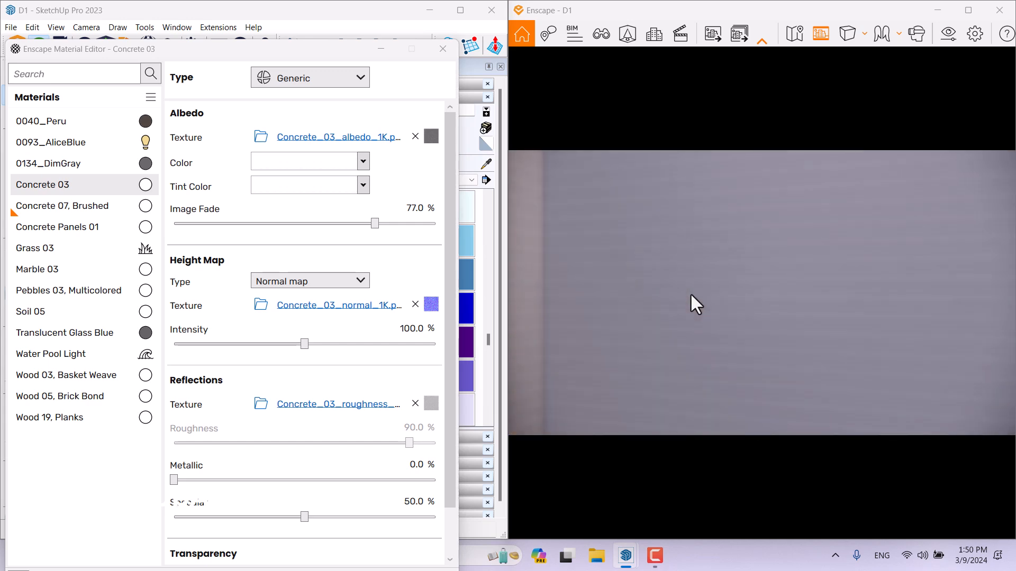
click(99, 205)
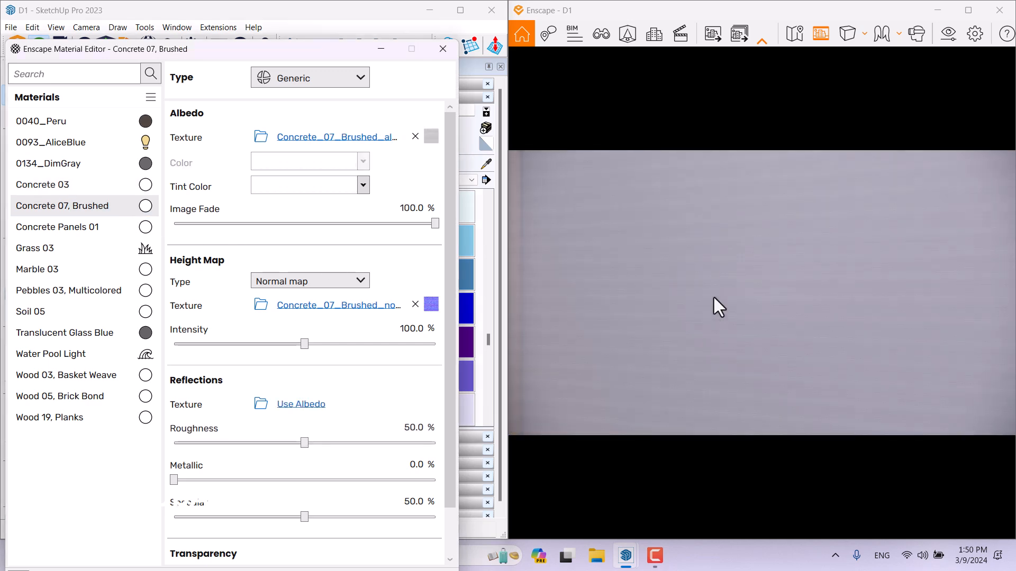
scroll(713, 297, down, 5)
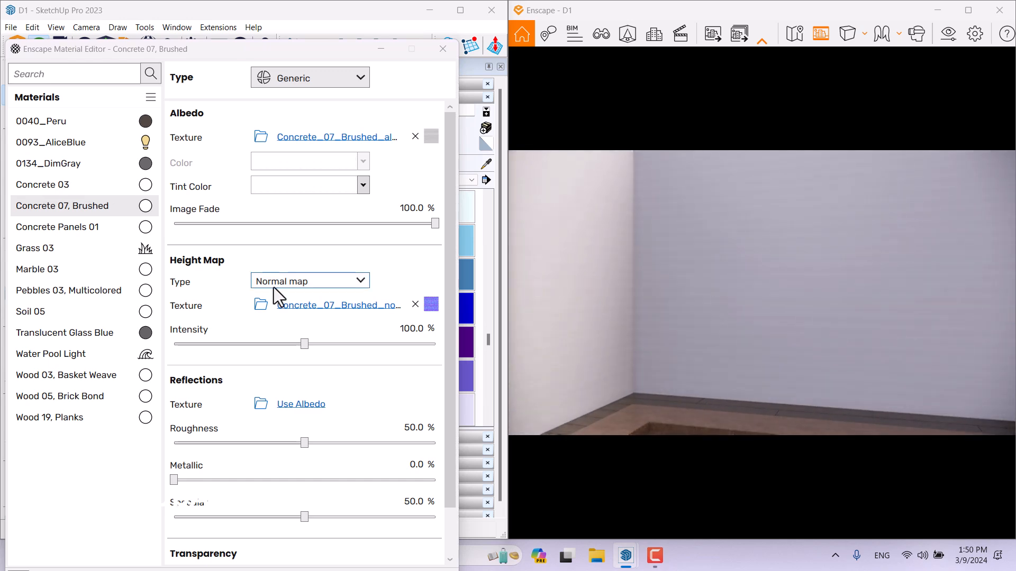
click(420, 328)
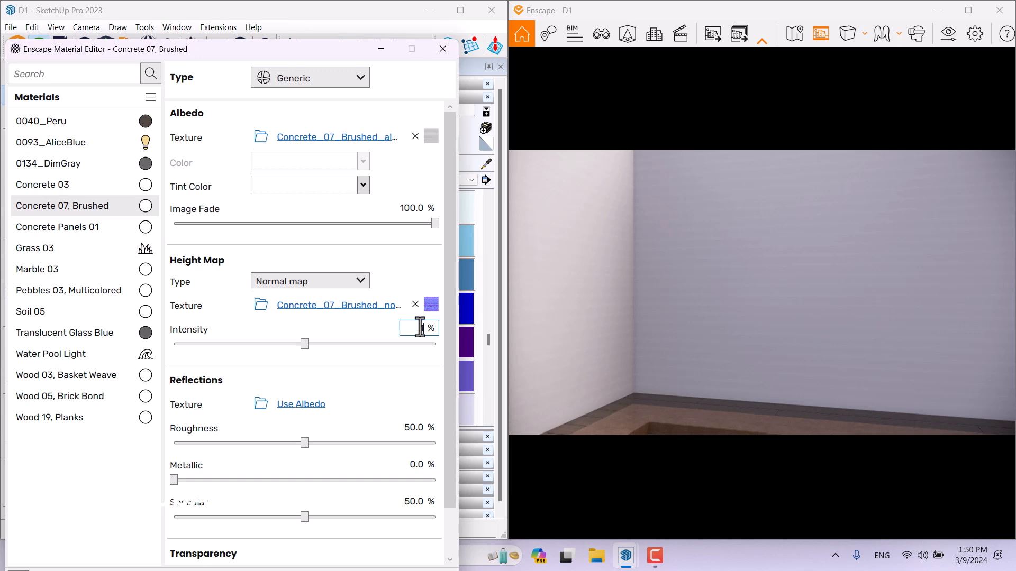
text(154)
key(Return)
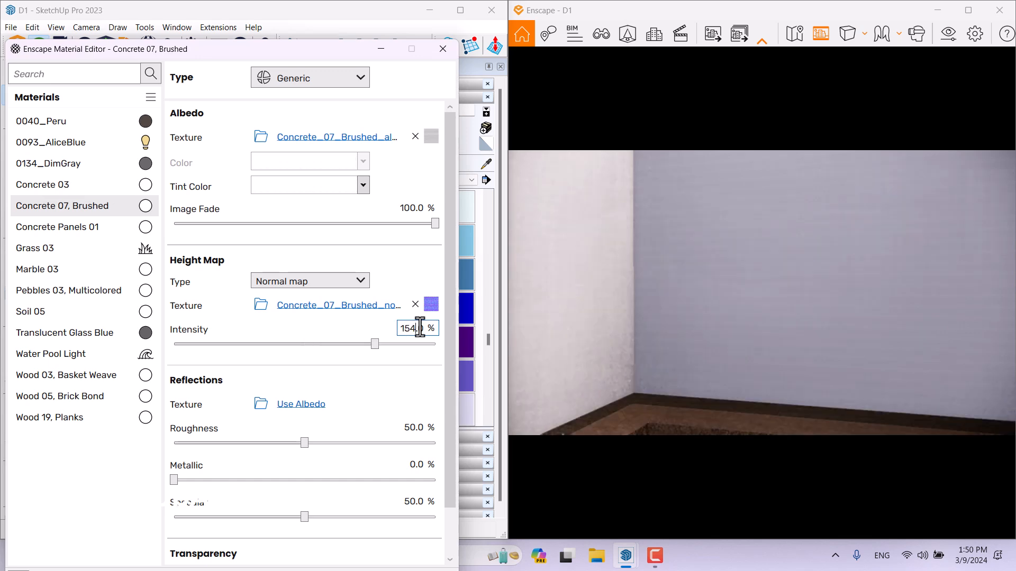
- Rotate the albedo texture of Concrete 07, Brushed by 45° and close the material editor
drag(670, 354, 726, 357)
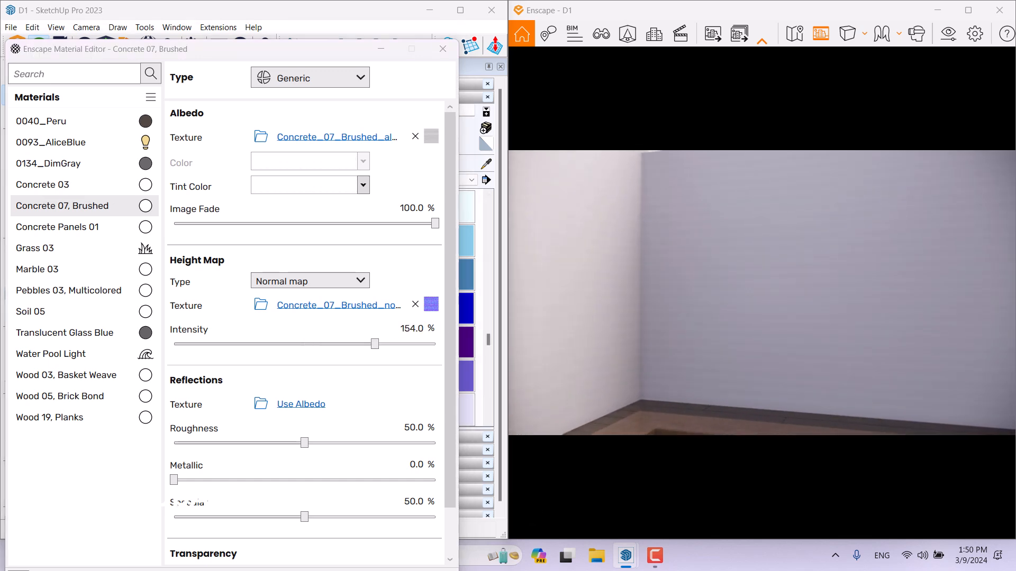
click(431, 137)
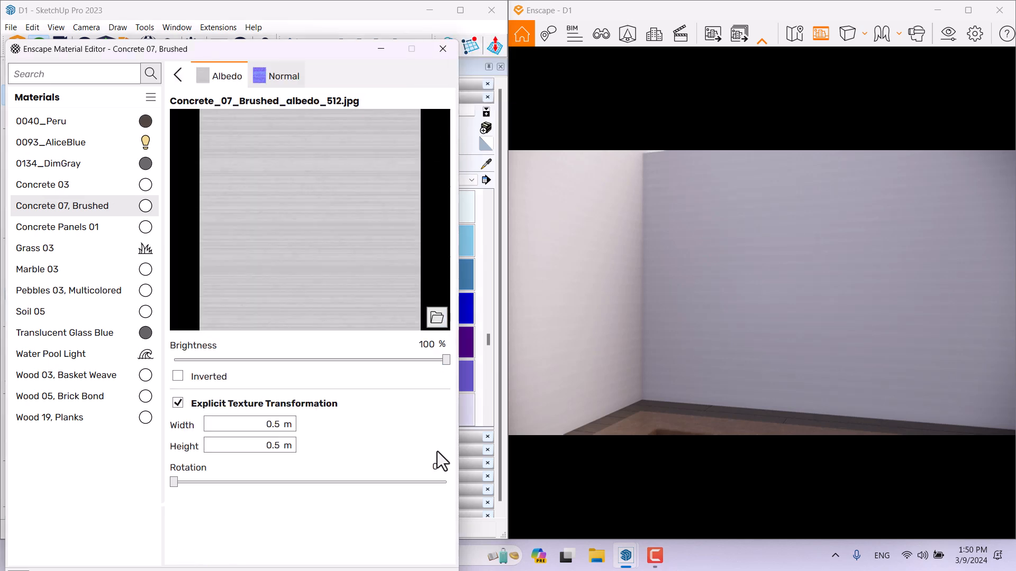
text(45)
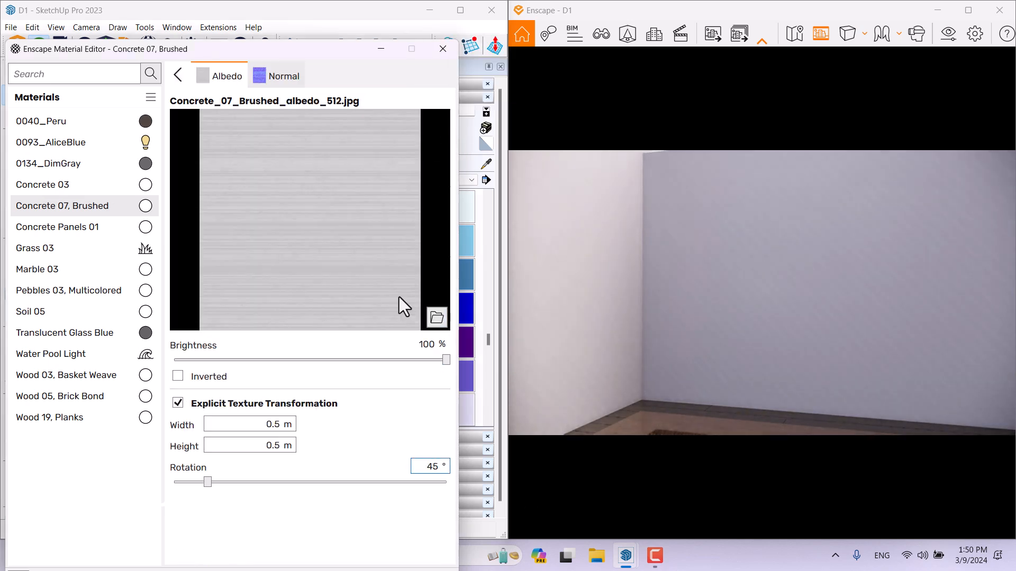
click(443, 50)
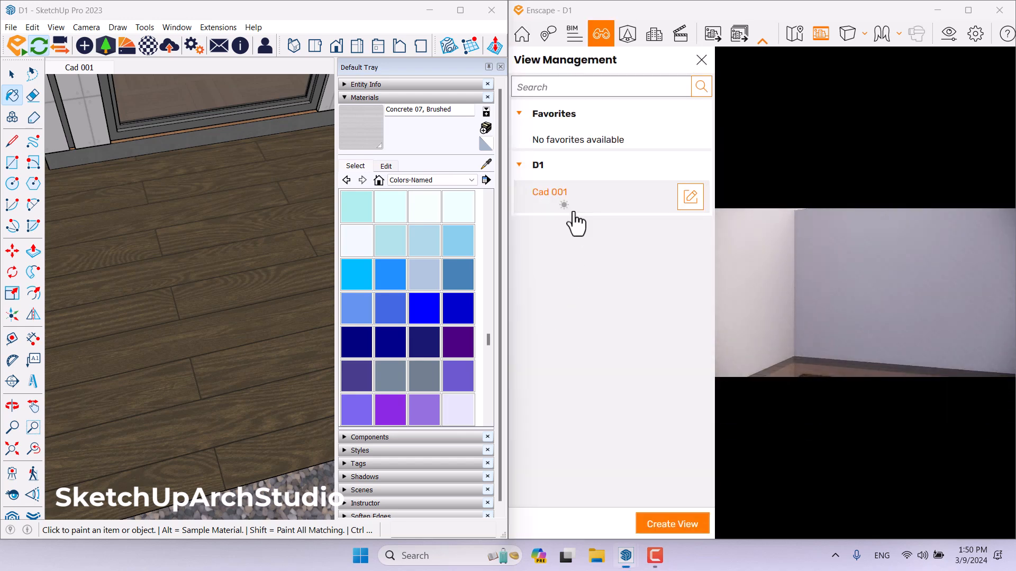
- Restore the saved view Cad 001 and maximize the Enscape window
click(572, 210)
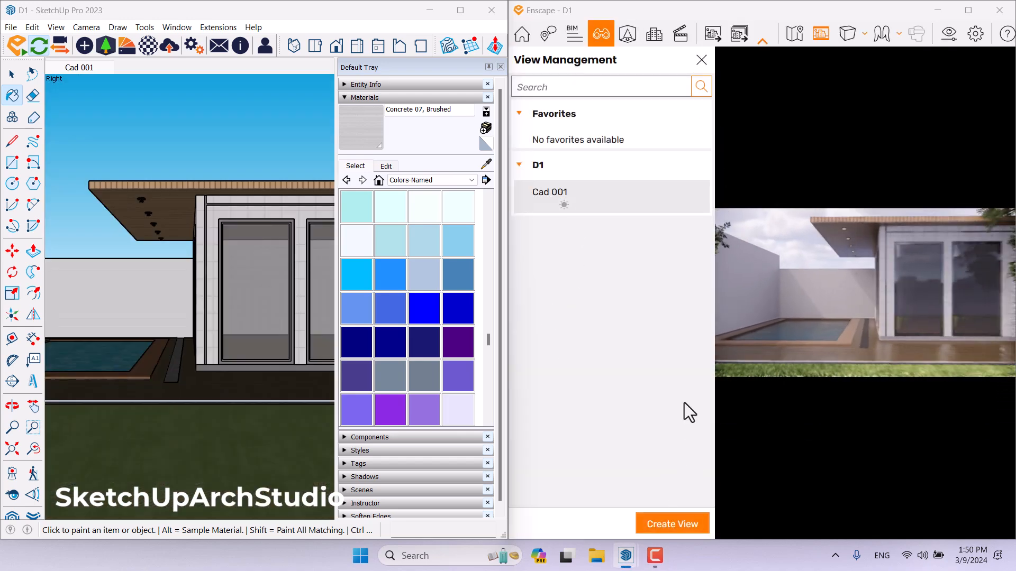
click(702, 60)
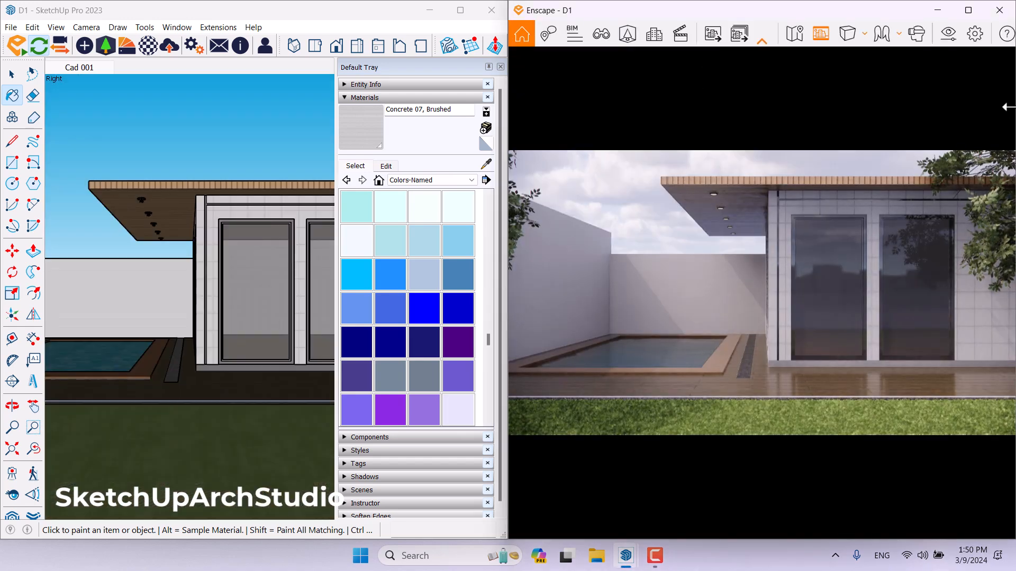
click(654, 556)
click(967, 10)
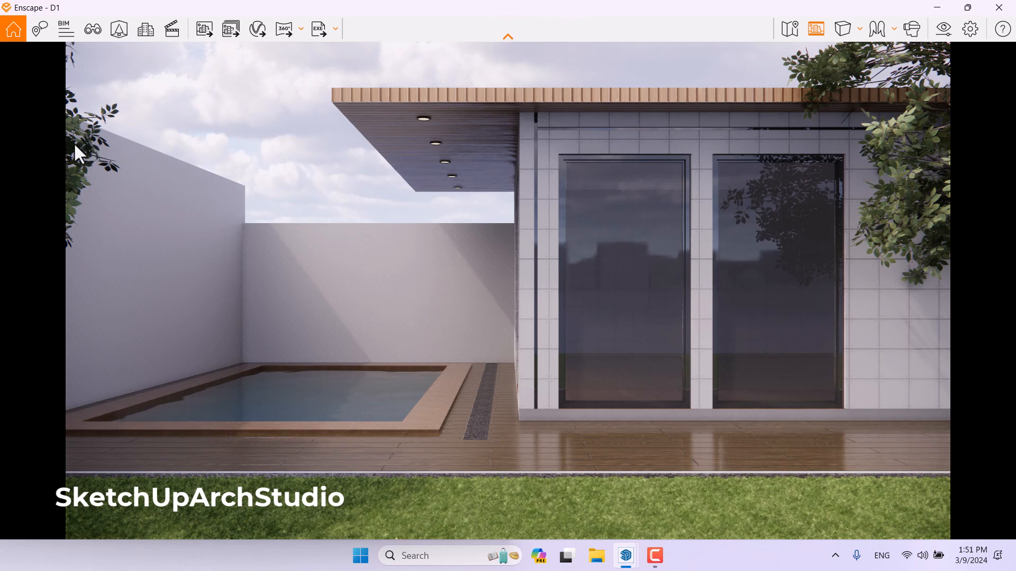
- Open the asset placement mode and select the Deciduous Tree 030: Elm by the pool's side wall
click(116, 27)
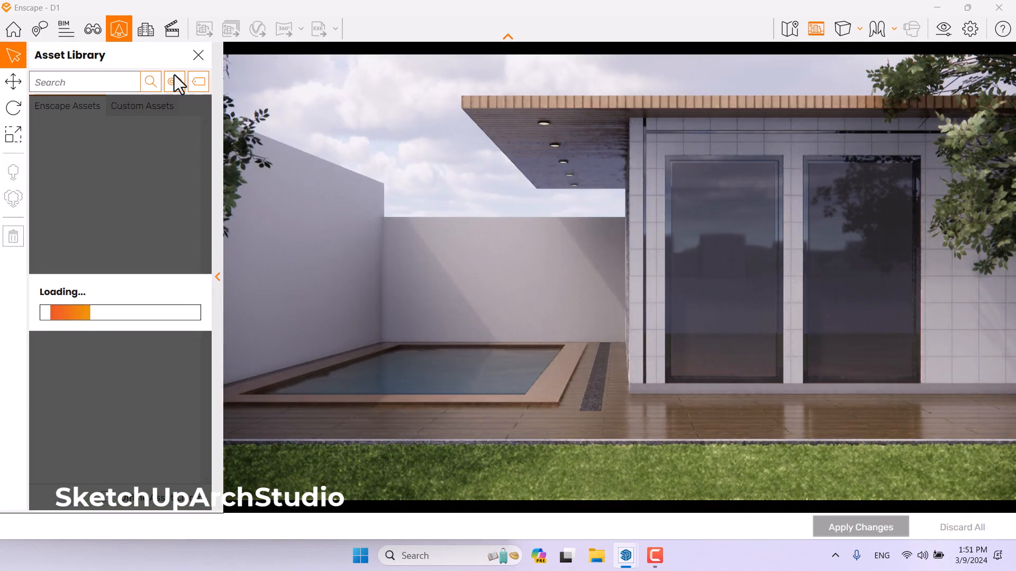
click(244, 140)
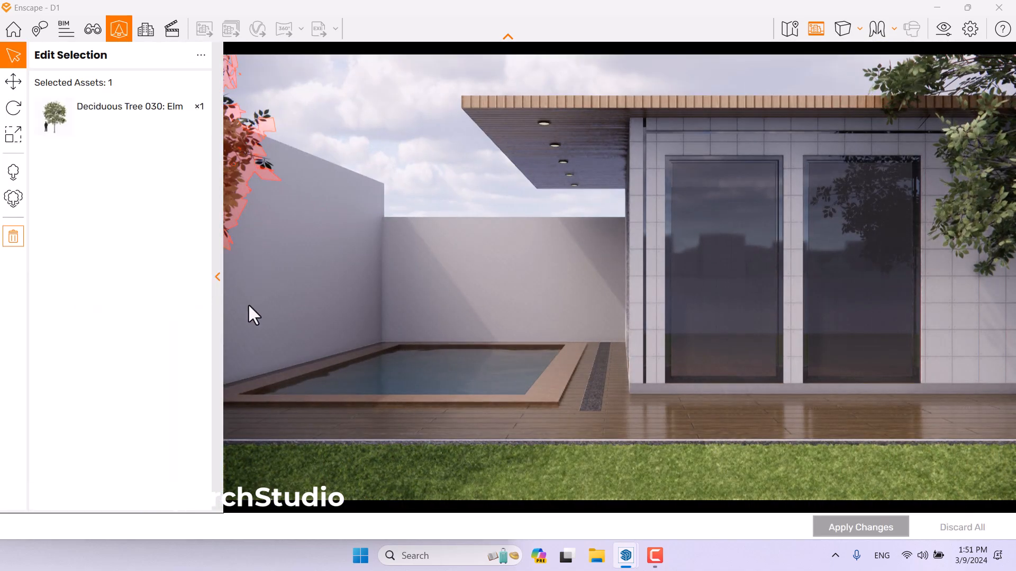